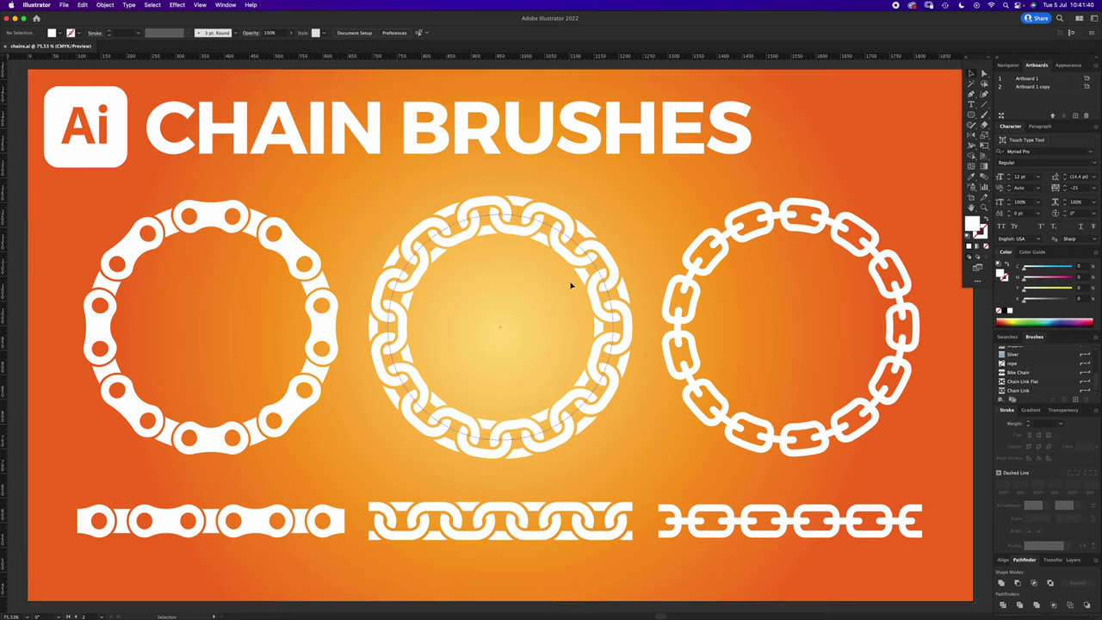
# - Examine the bike chain construction stages, from separate rings to the finished repeat tile, on the white artboard
pyautogui.press('space')
pyautogui.moveTo(500, 528); pyautogui.dragTo(488, 246)
pyautogui.moveTo(507, 560); pyautogui.dragTo(515, 195)
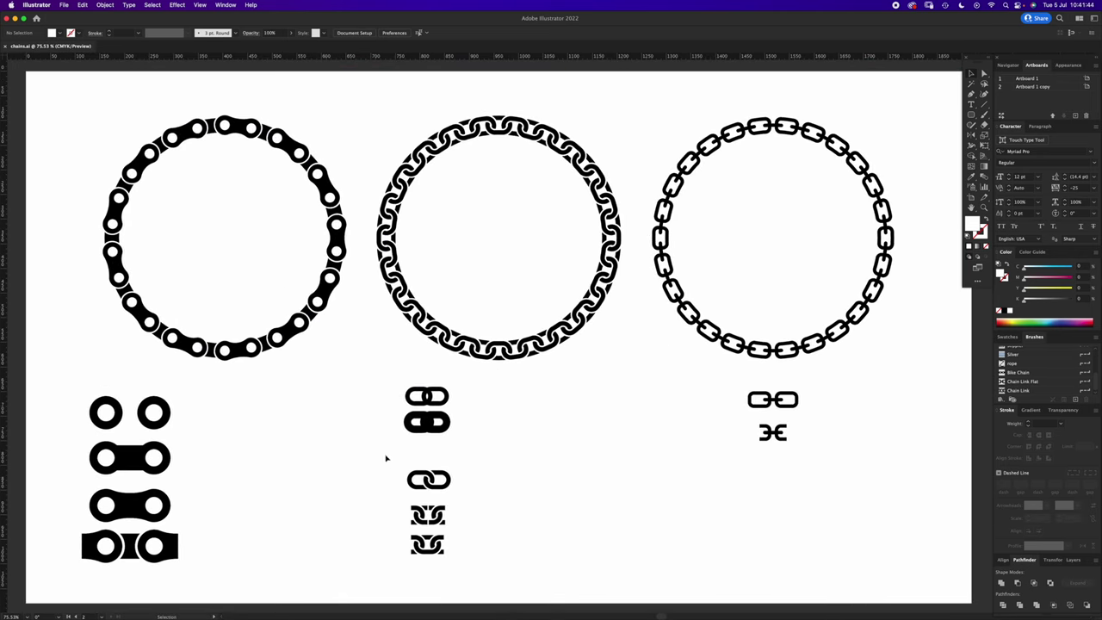
pyautogui.press('z')
pyautogui.moveTo(222, 356); pyautogui.dragTo(597, 499)
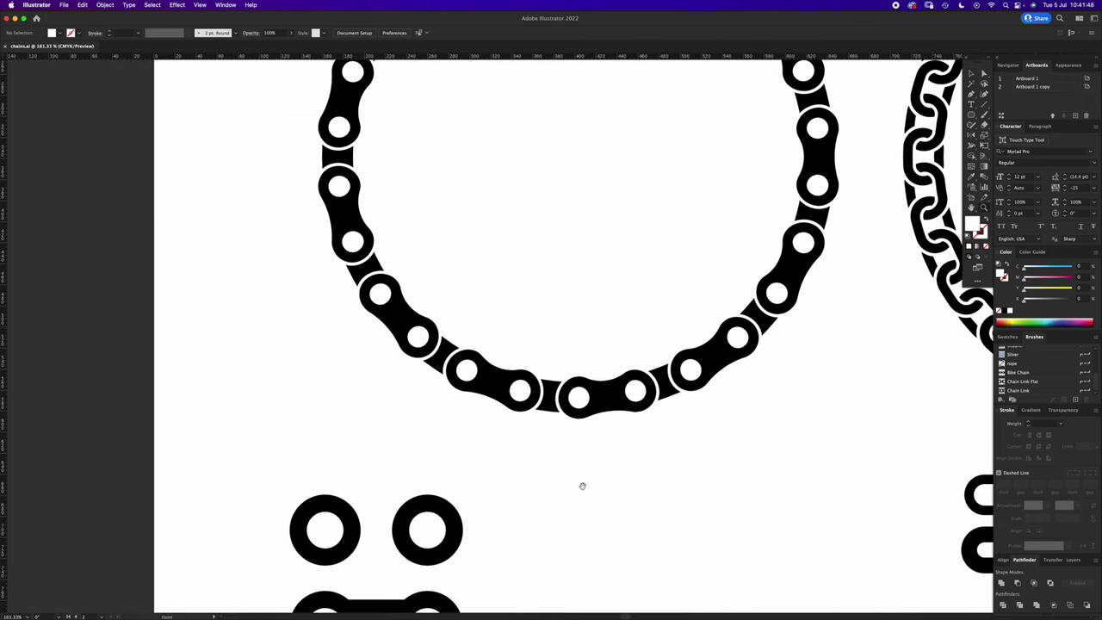
pyautogui.moveTo(620, 198); pyautogui.dragTo(620, 448)
pyautogui.scroll(-10, 568, 455)
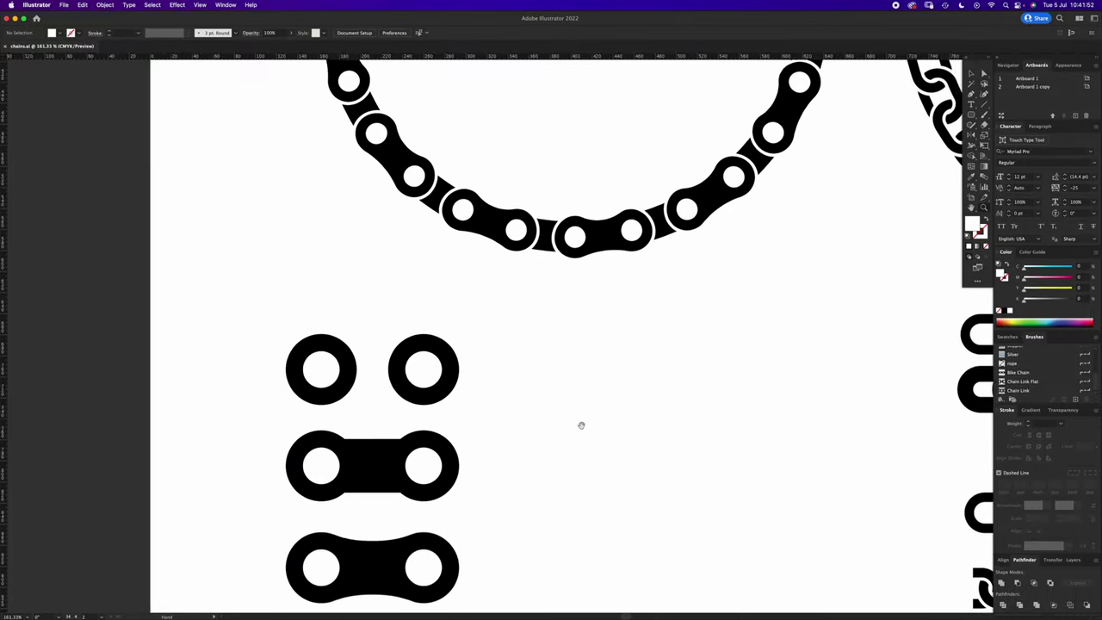
pyautogui.moveTo(613, 310); pyautogui.dragTo(612, 308)
pyautogui.press('v')
# - Choose the Ellipse tool and check the Smart Guides and Snap to Point view settings
pyautogui.click(971, 116)
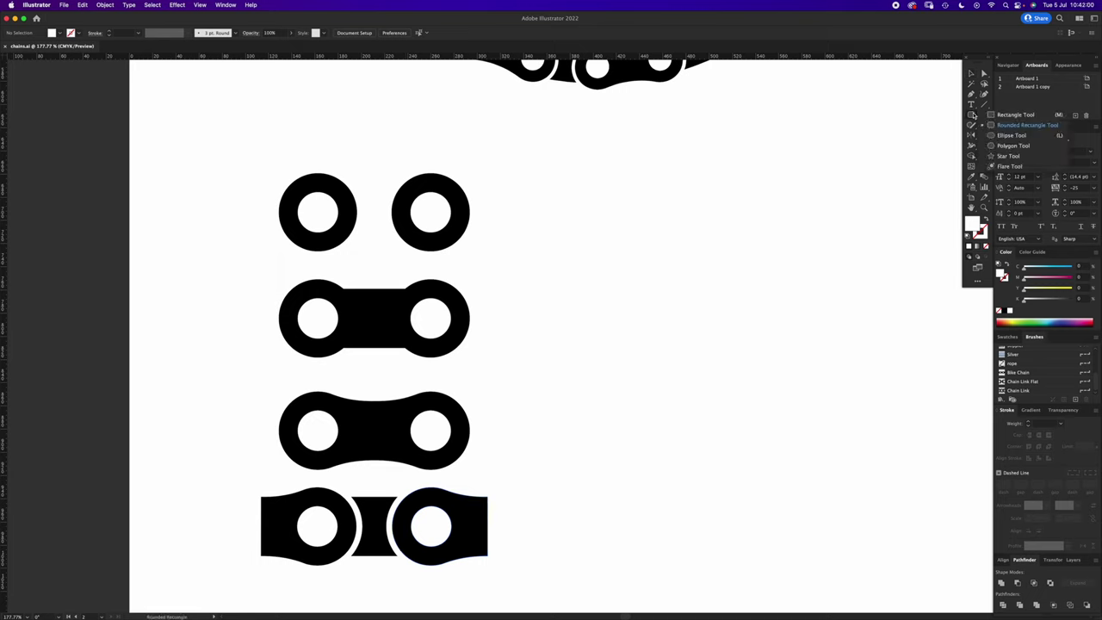
pyautogui.click(1010, 136)
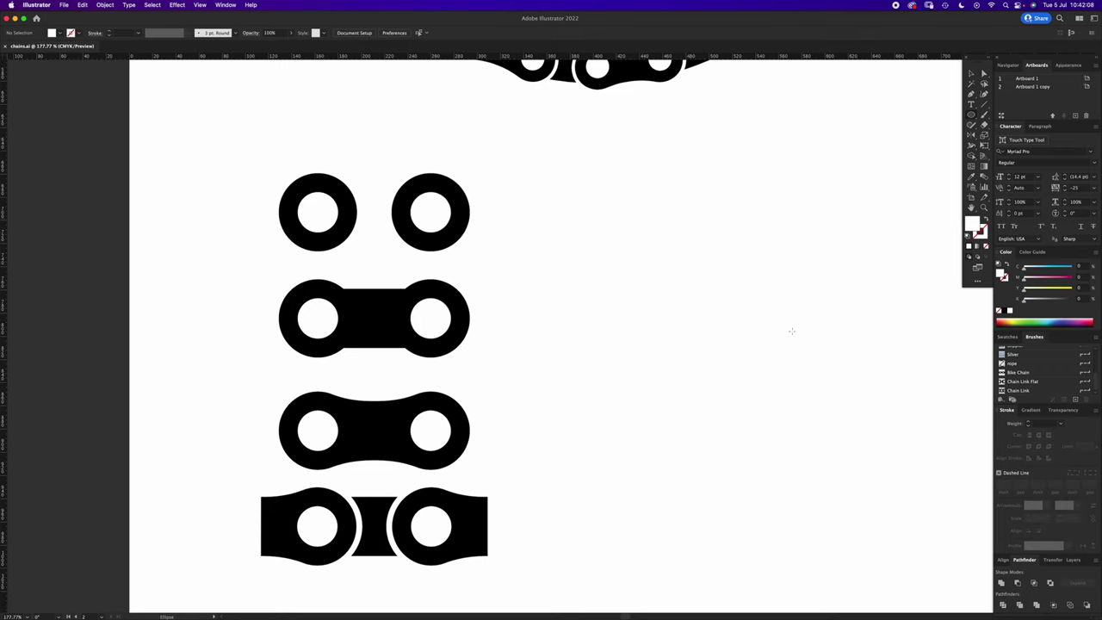
pyautogui.click(225, 4)
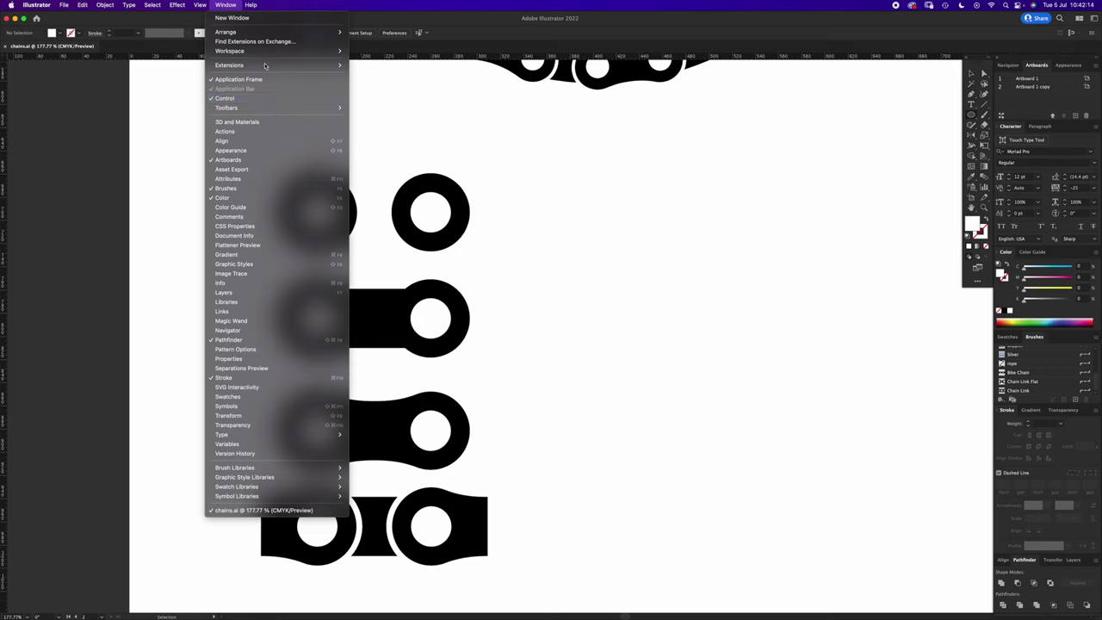
pyautogui.moveTo(200, 4)
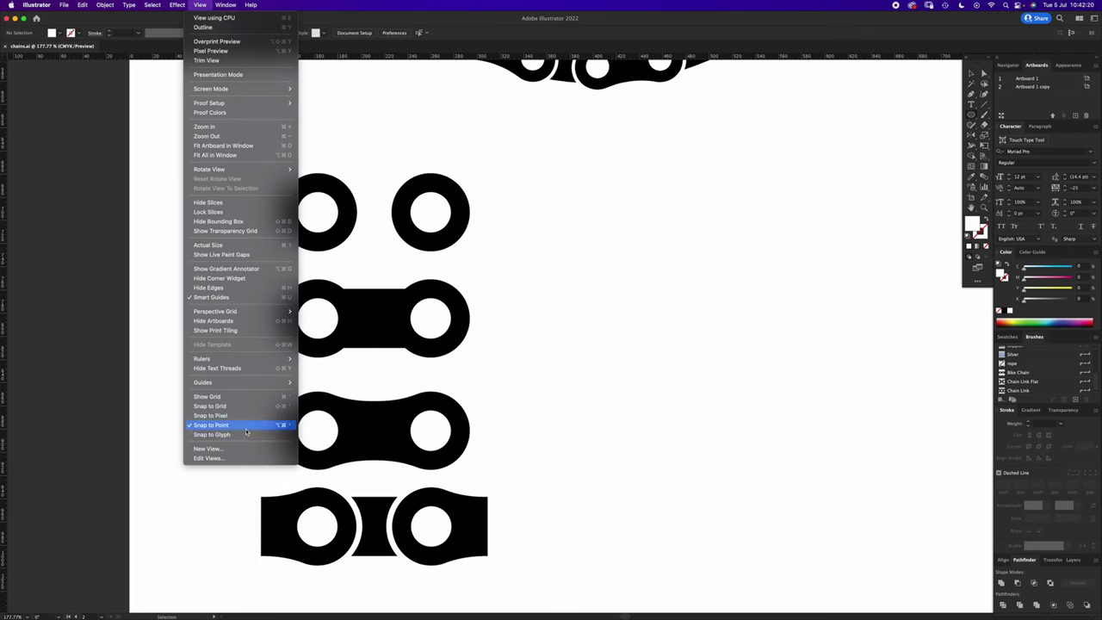
pyautogui.click(560, 310)
# - Draw a circle about 67 px in diameter in the empty area beside the reference links and fill it black
pyautogui.press('l')
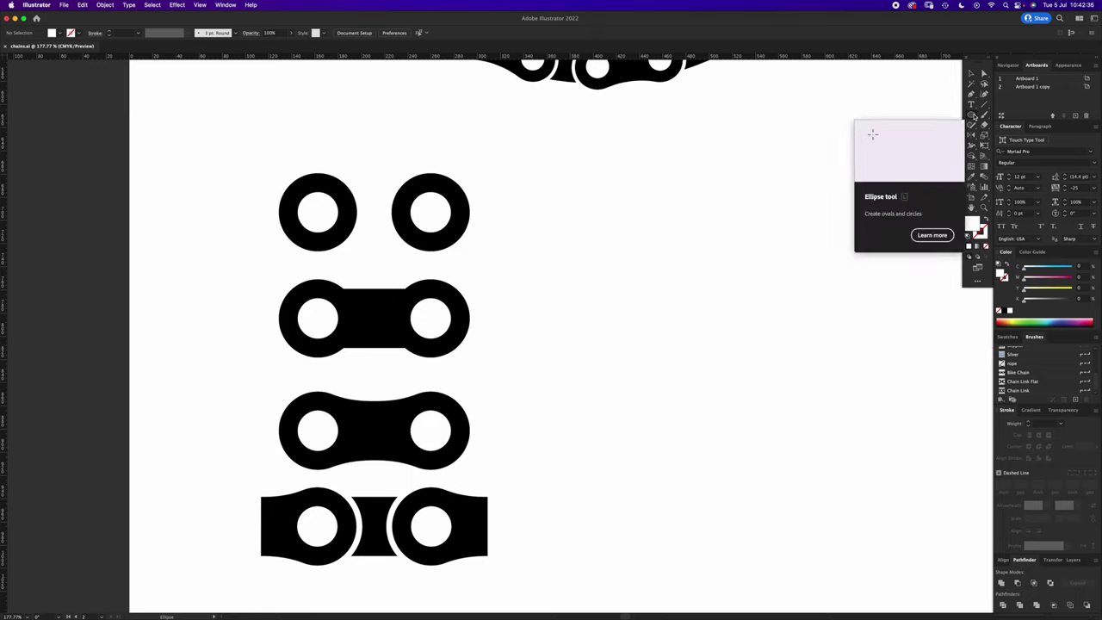
pyautogui.click(972, 116)
pyautogui.moveTo(599, 197)
pyautogui.mouseDown()
pyautogui.moveTo(697, 293)
pyautogui.moveTo(676, 273)
pyautogui.moveTo(641, 274)
pyautogui.mouseUp()
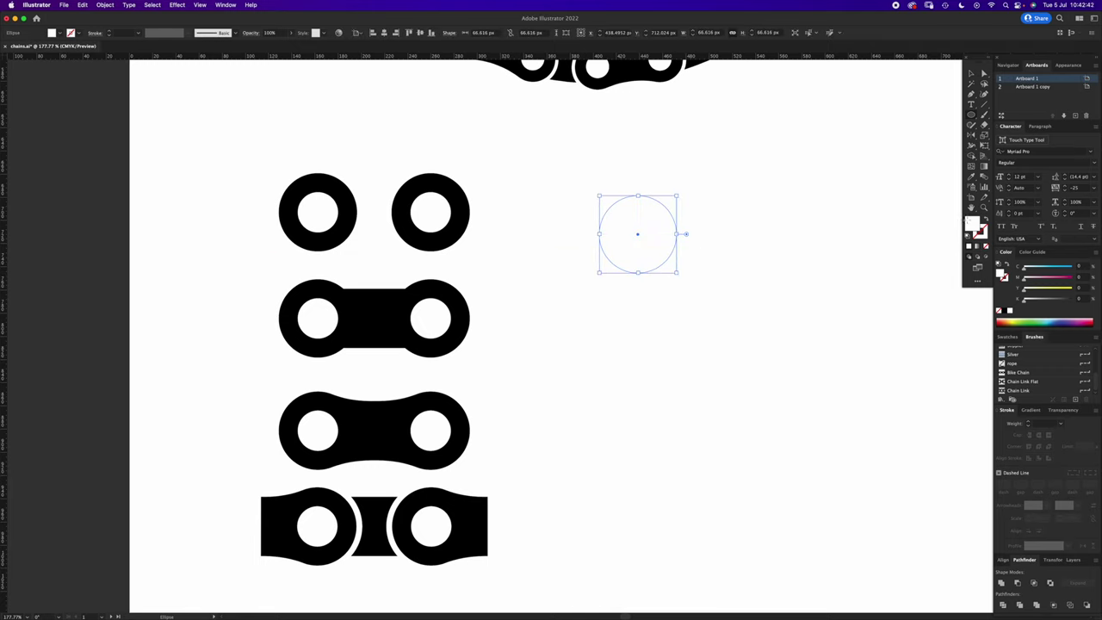
pyautogui.click(1004, 309)
pyautogui.press('v')
pyautogui.click(752, 270)
pyautogui.click(652, 245)
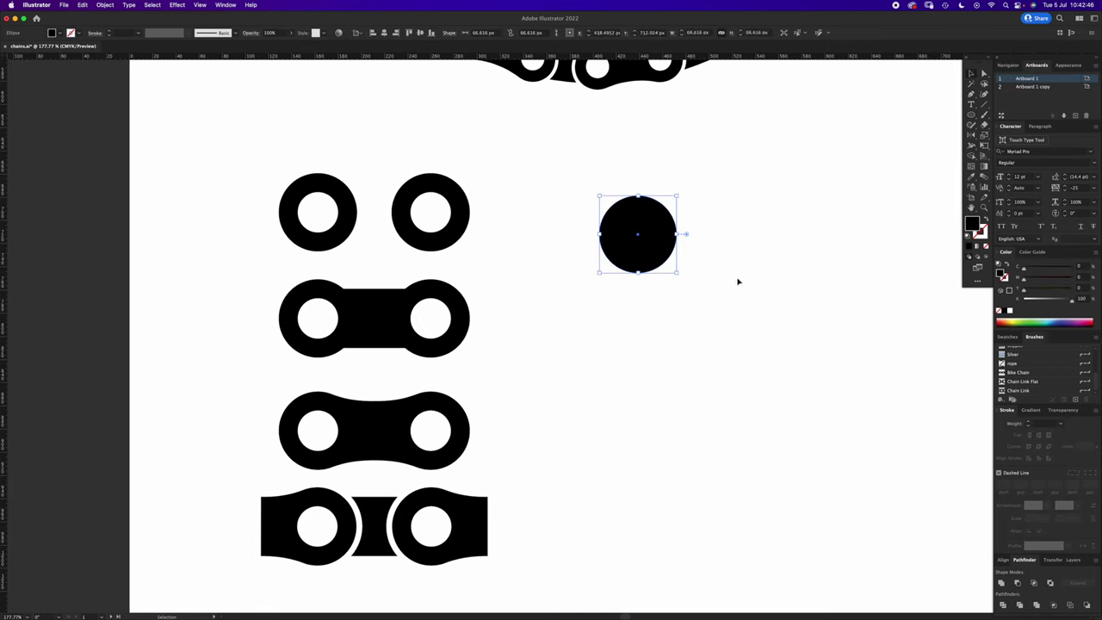
pyautogui.press('a')
pyautogui.press('v')
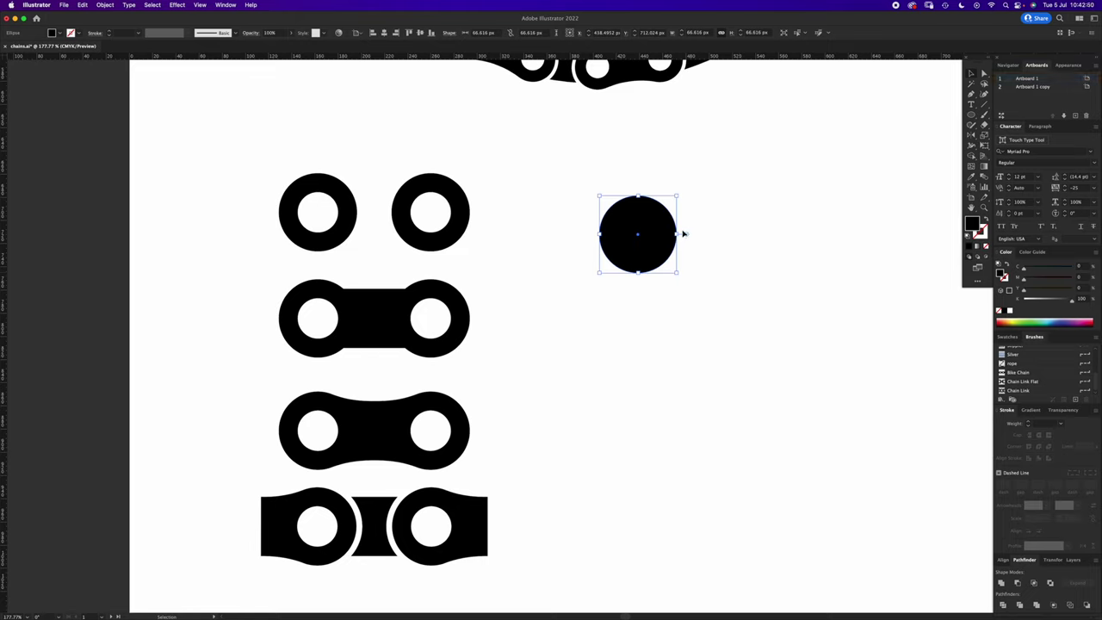
# - Add a concentric copy of the black circle scaled down to about 32 px in diameter
pyautogui.keyDown('alt'); pyautogui.moveTo(662, 243); pyautogui.dragTo(722, 198); pyautogui.keyUp('alt')
pyautogui.press('super+z')
pyautogui.moveTo(678, 233); pyautogui.dragTo(658, 238)
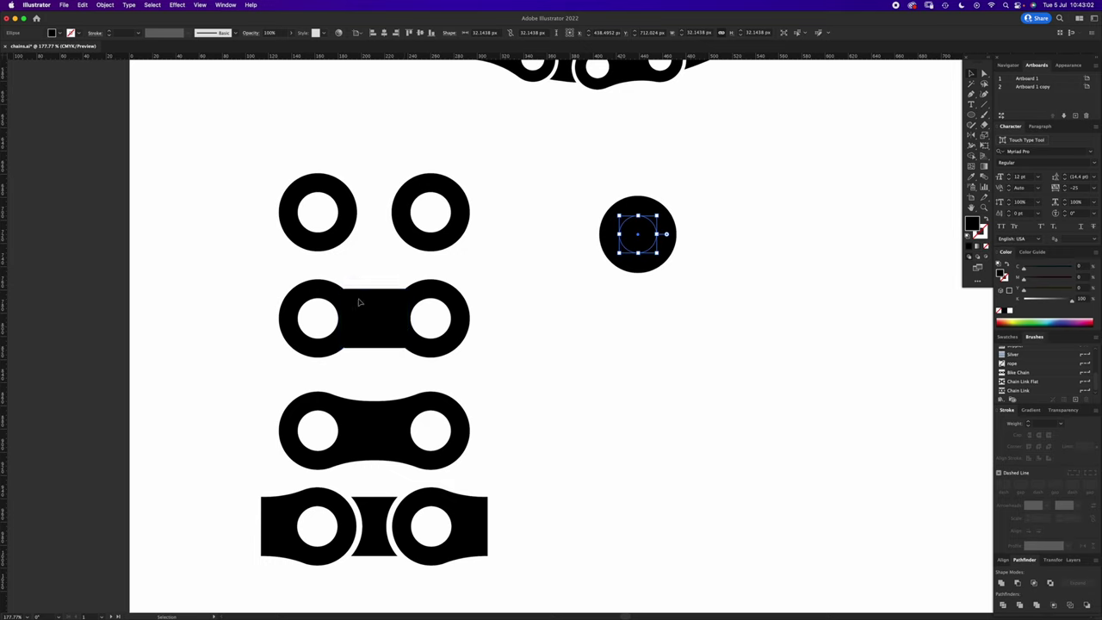
pyautogui.click(694, 208)
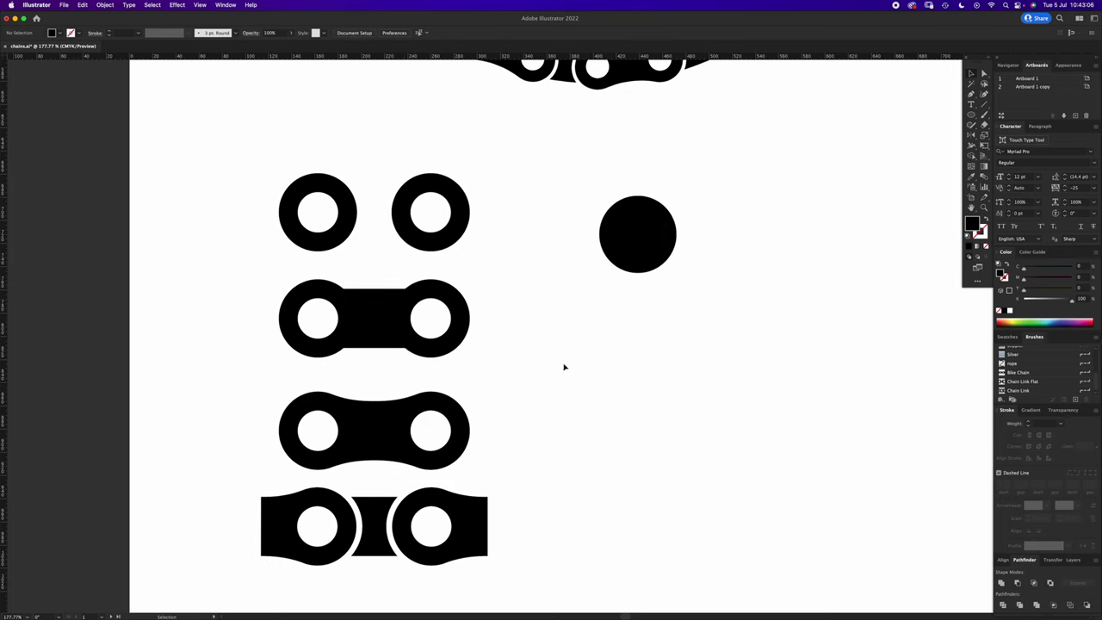
# - Subtract the small inner circle from the large one to form a ring
pyautogui.moveTo(573, 330); pyautogui.dragTo(713, 206)
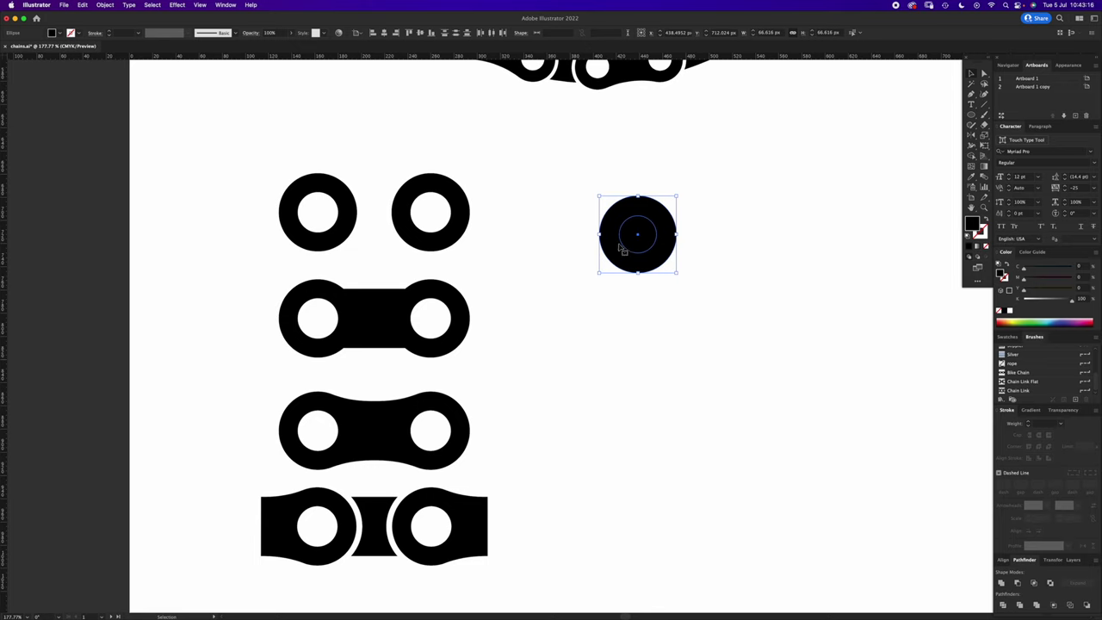
pyautogui.click(1017, 583)
pyautogui.click(740, 226)
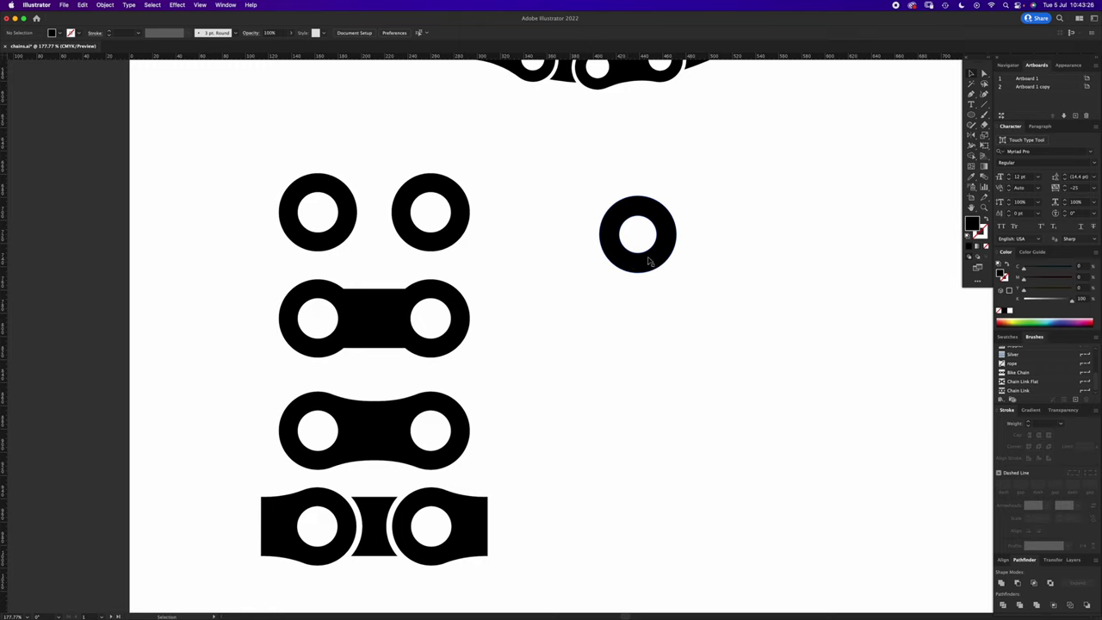
# - Duplicate the ring horizontally to the right, about 95 px from the original
pyautogui.click(659, 262)
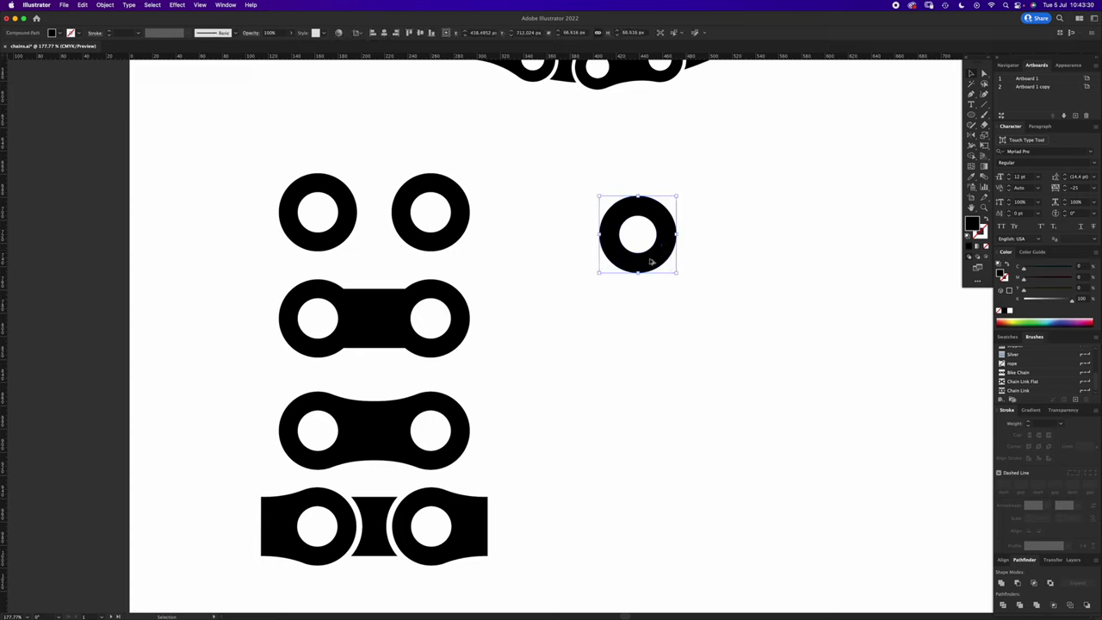
pyautogui.moveTo(648, 265); pyautogui.dragTo(760, 263)
pyautogui.click(682, 313)
# - Draw a black rectangle bridging the two rings, overlapping their inner sides without covering the holes
pyautogui.click(972, 118)
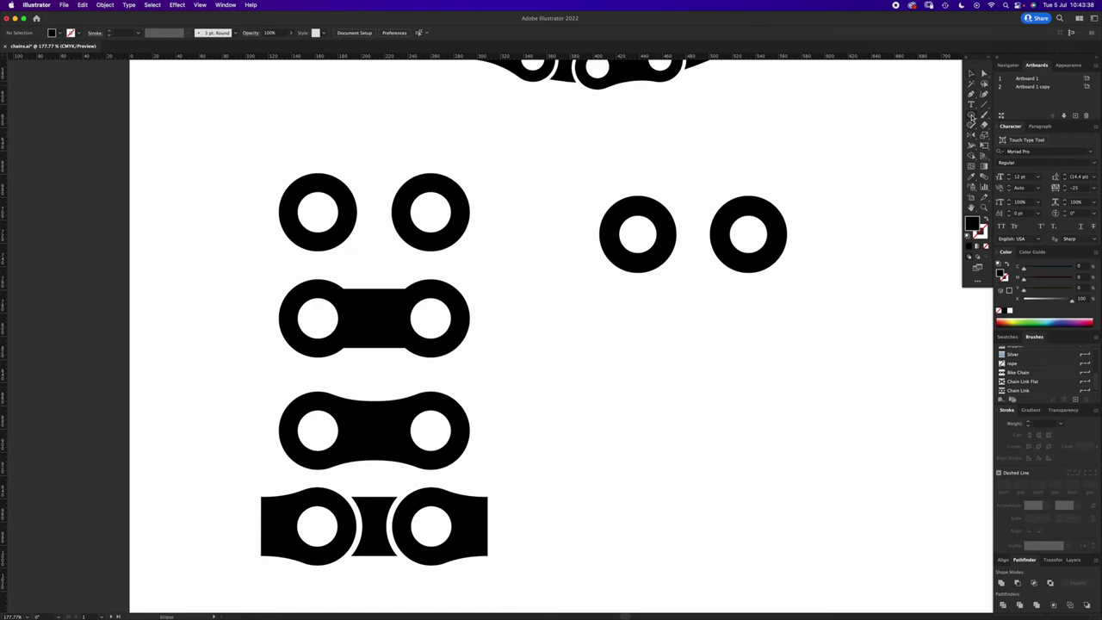
pyautogui.click(972, 118)
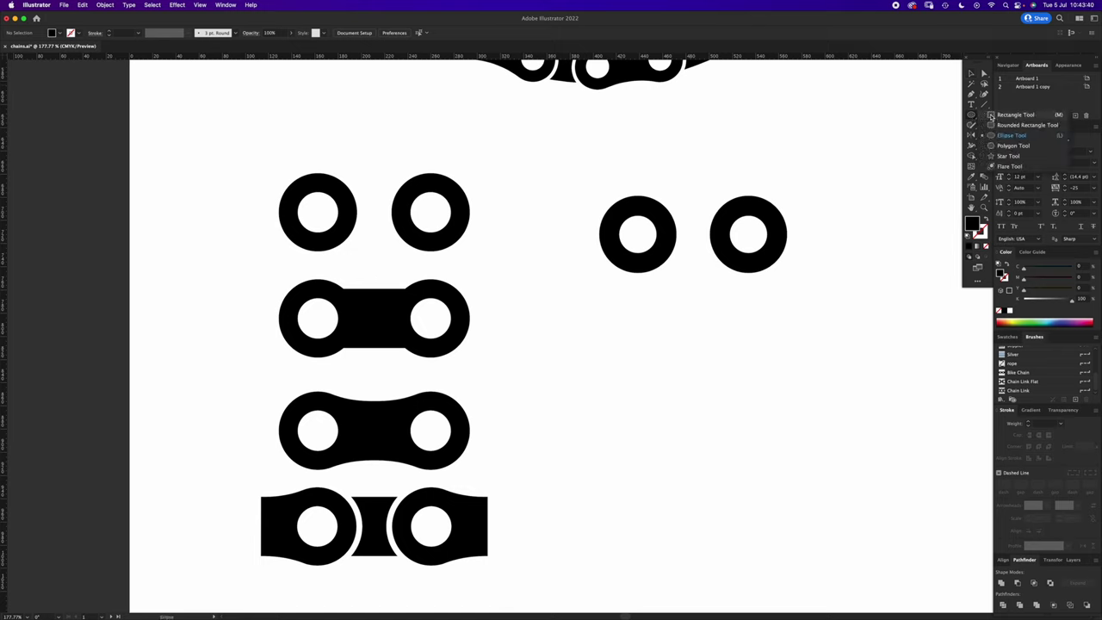
pyautogui.click(991, 115)
pyautogui.moveTo(663, 211); pyautogui.dragTo(727, 263)
pyautogui.press('v')
pyautogui.click(689, 296)
pyautogui.click(714, 241)
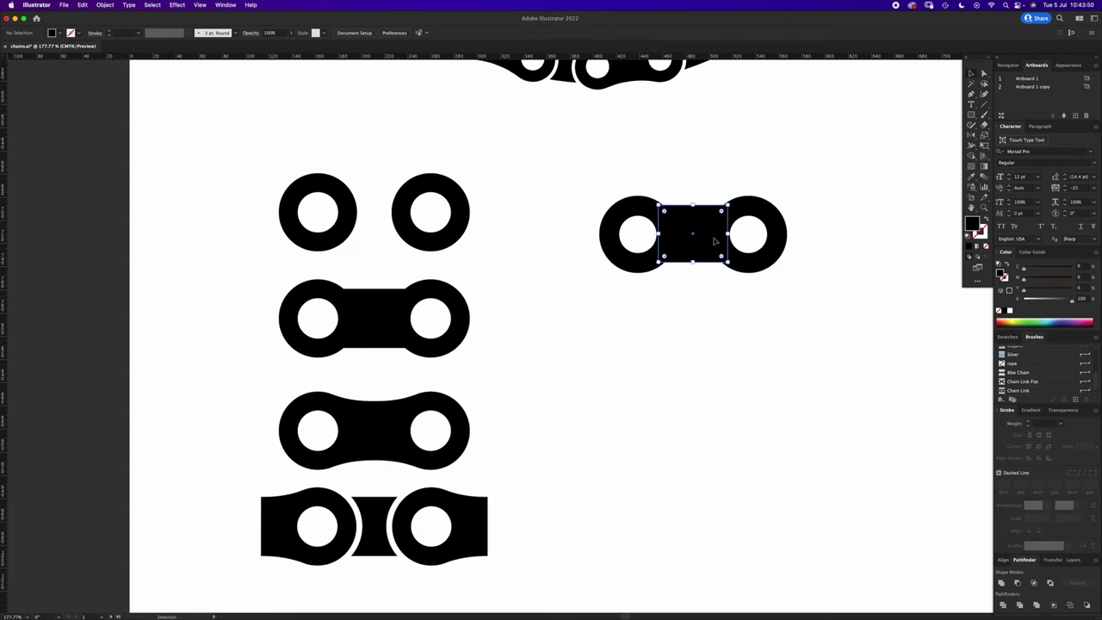
# - Narrow the bridging rectangle to about 58 px wide and reposition it between the rings
pyautogui.moveTo(728, 233)
pyautogui.mouseDown()
pyautogui.moveTo(738, 234)
pyautogui.moveTo(726, 234)
pyautogui.mouseUp()
pyautogui.press('super+shift+a')
pyautogui.click(734, 241)
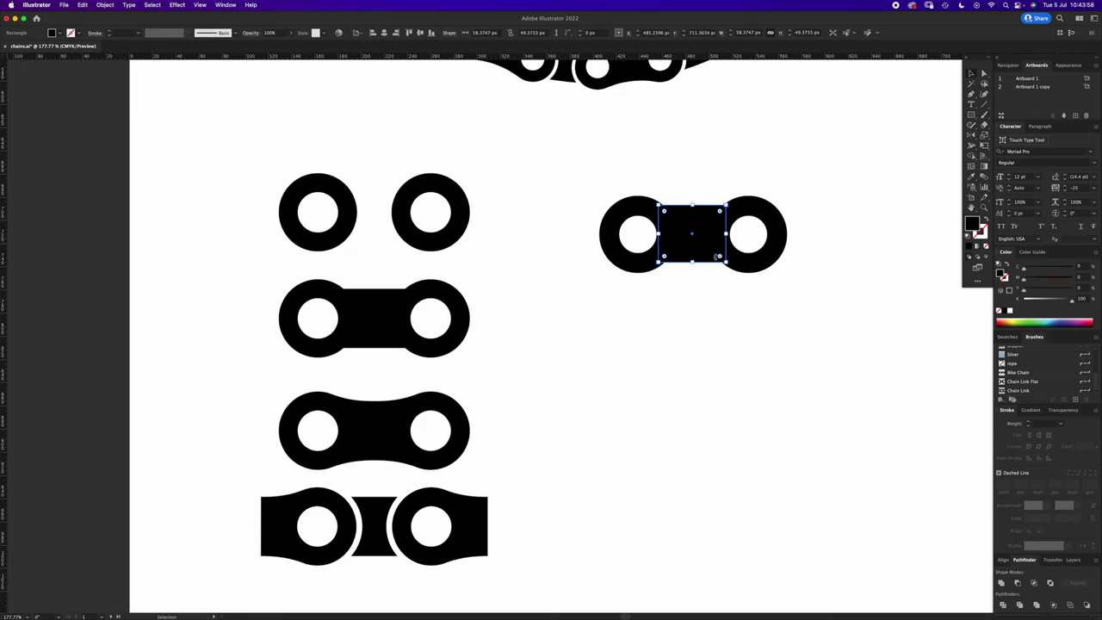
pyautogui.moveTo(703, 239)
pyautogui.mouseDown()
pyautogui.moveTo(703, 302)
pyautogui.moveTo(705, 249)
pyautogui.mouseUp()
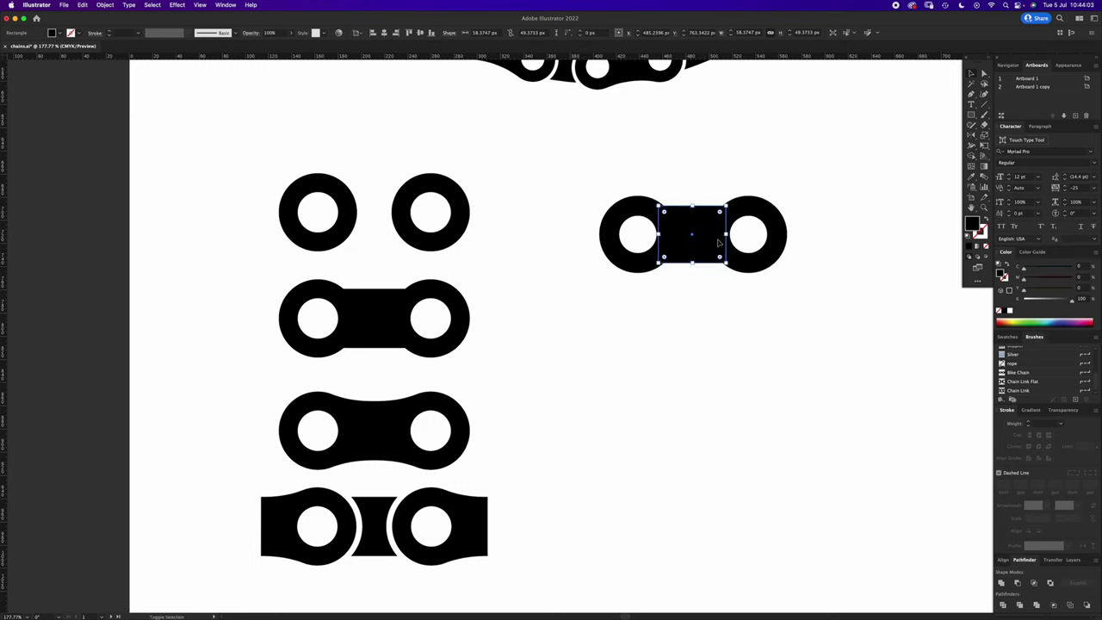
# - Group the two rings, then test-move the group and undo the move
pyautogui.click(638, 242)
pyautogui.click(644, 225)
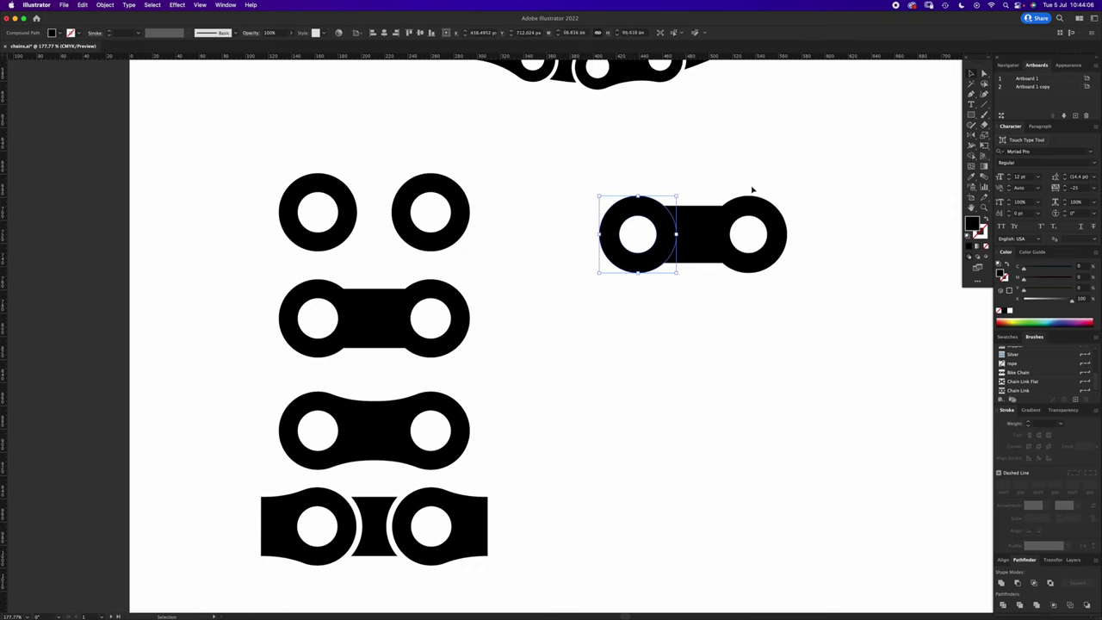
pyautogui.moveTo(777, 180); pyautogui.dragTo(748, 272)
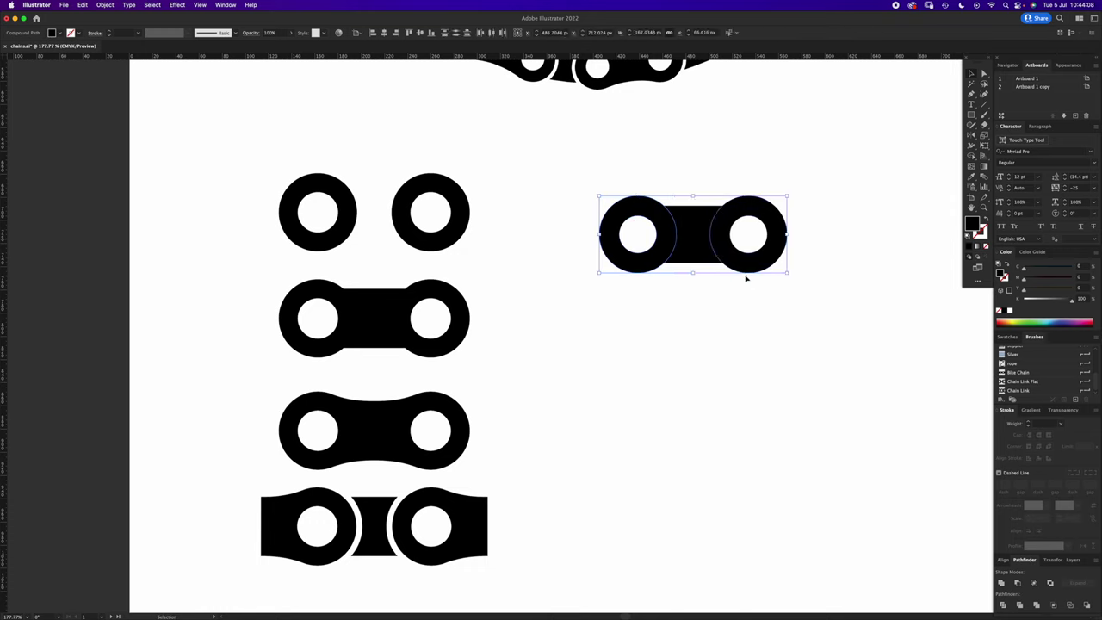
pyautogui.press('super+g')
pyautogui.click(714, 308)
pyautogui.moveTo(756, 258); pyautogui.dragTo(699, 346)
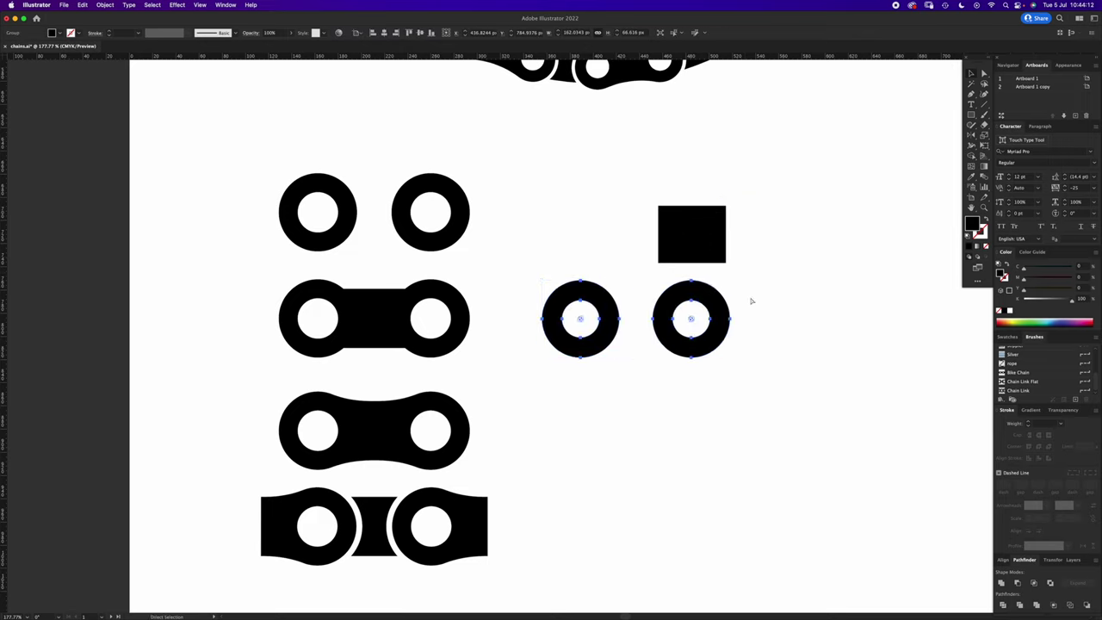
pyautogui.press('super+z')
# - Set the alignment reference for the ring group and the rectangle to Align to Selection
pyautogui.moveTo(755, 260); pyautogui.dragTo(761, 277)
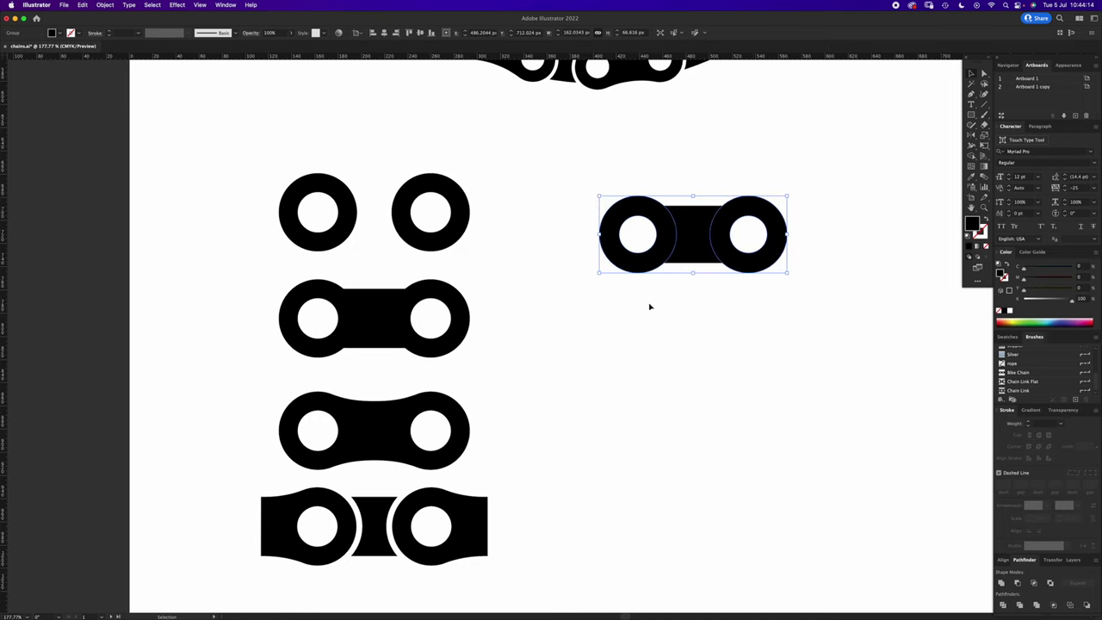
pyautogui.hotkey('ctrl', 'shift', 'g')
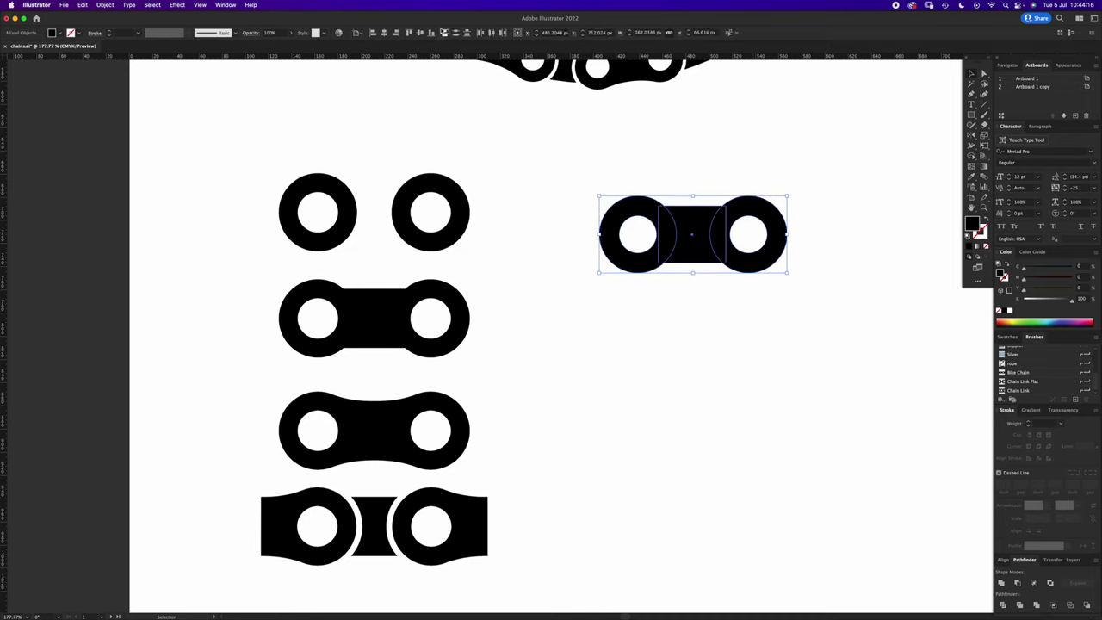
pyautogui.click(419, 32)
pyautogui.press('super+z')
pyautogui.click(356, 33)
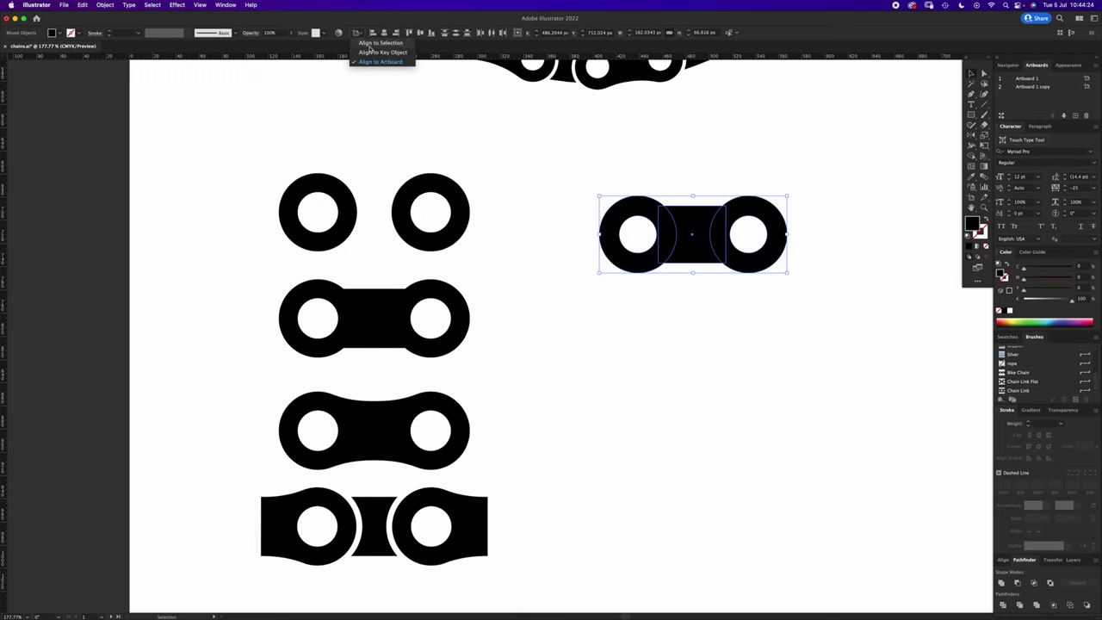
pyautogui.click(371, 47)
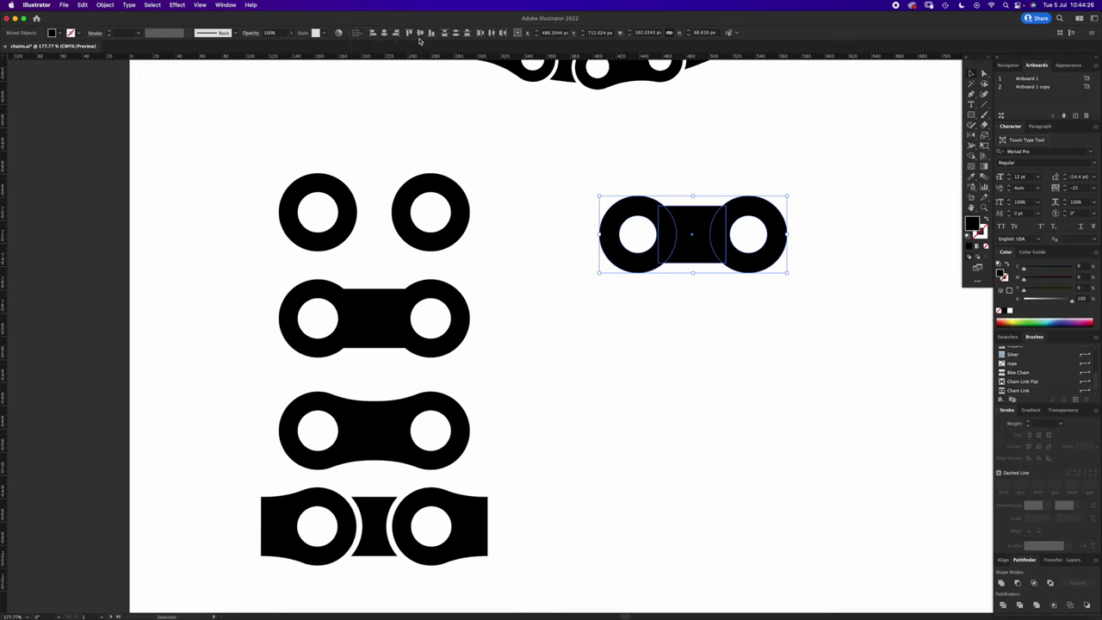
pyautogui.click(760, 155)
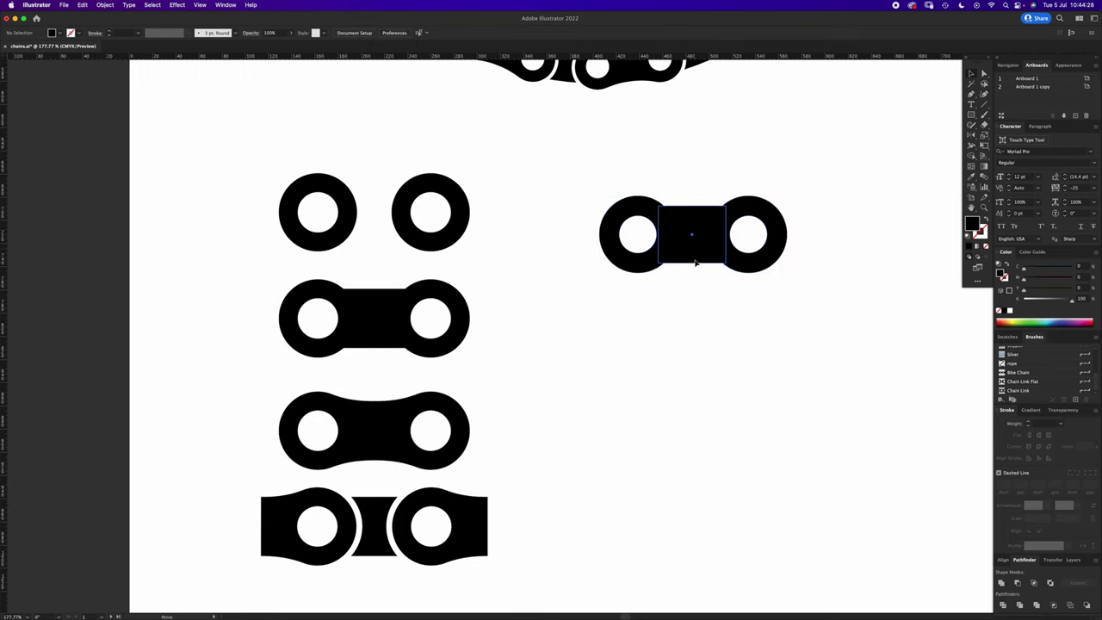
# - Offset the rectangle downward and align it with the ring group on their vertical centers
pyautogui.moveTo(689, 233); pyautogui.dragTo(691, 269)
pyautogui.moveTo(787, 167); pyautogui.dragTo(663, 274)
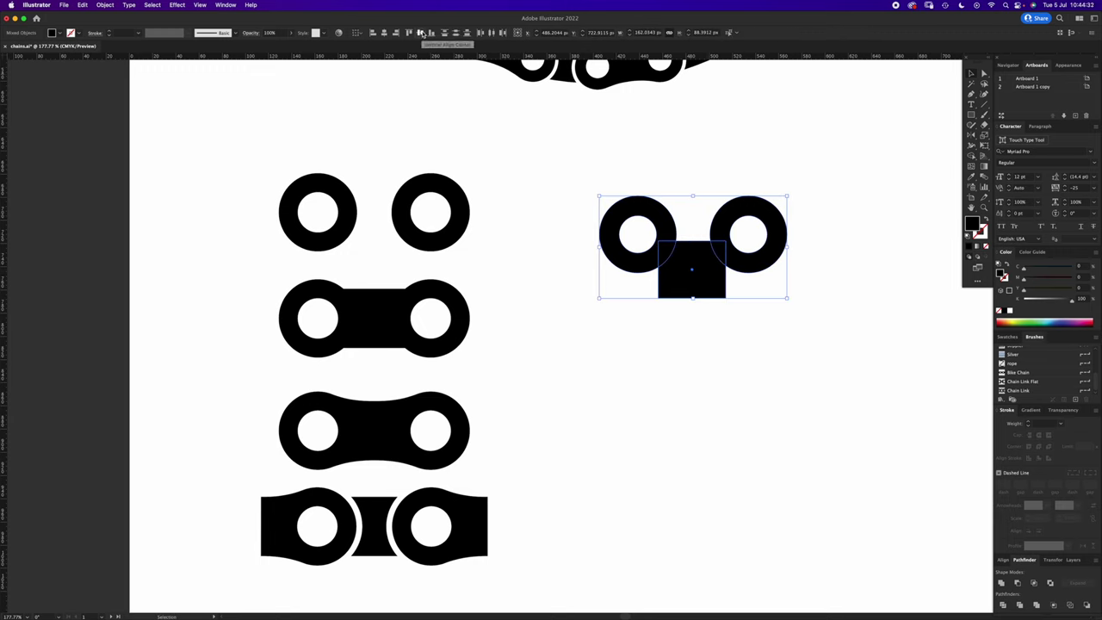
pyautogui.click(421, 33)
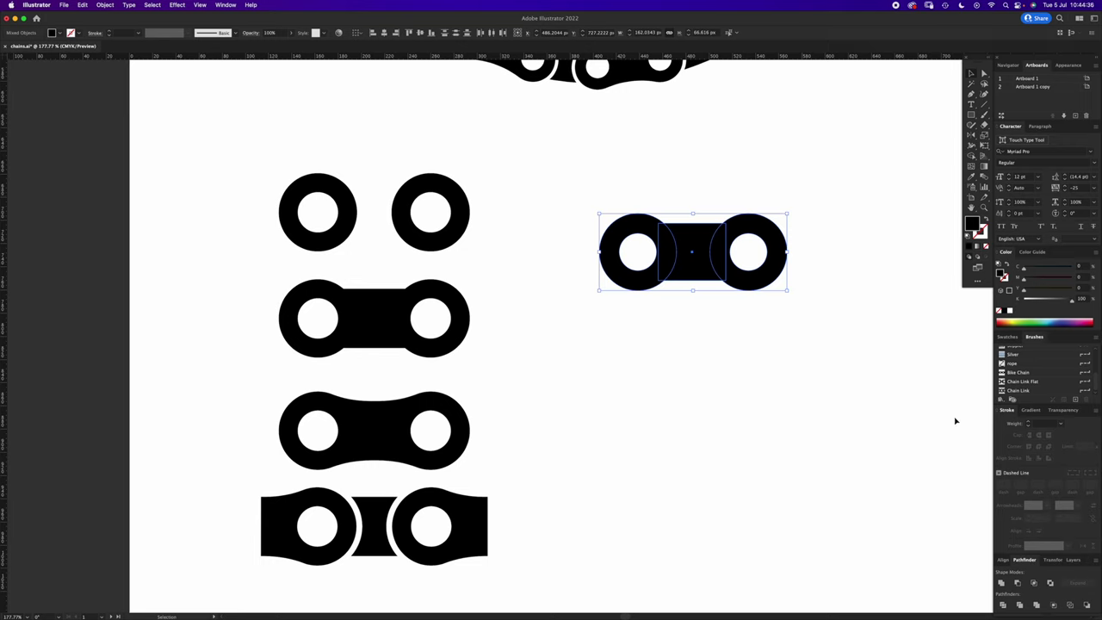
# - Unite the rings and rectangle into a single link shape, test-move it and undo the move
pyautogui.click(1003, 583)
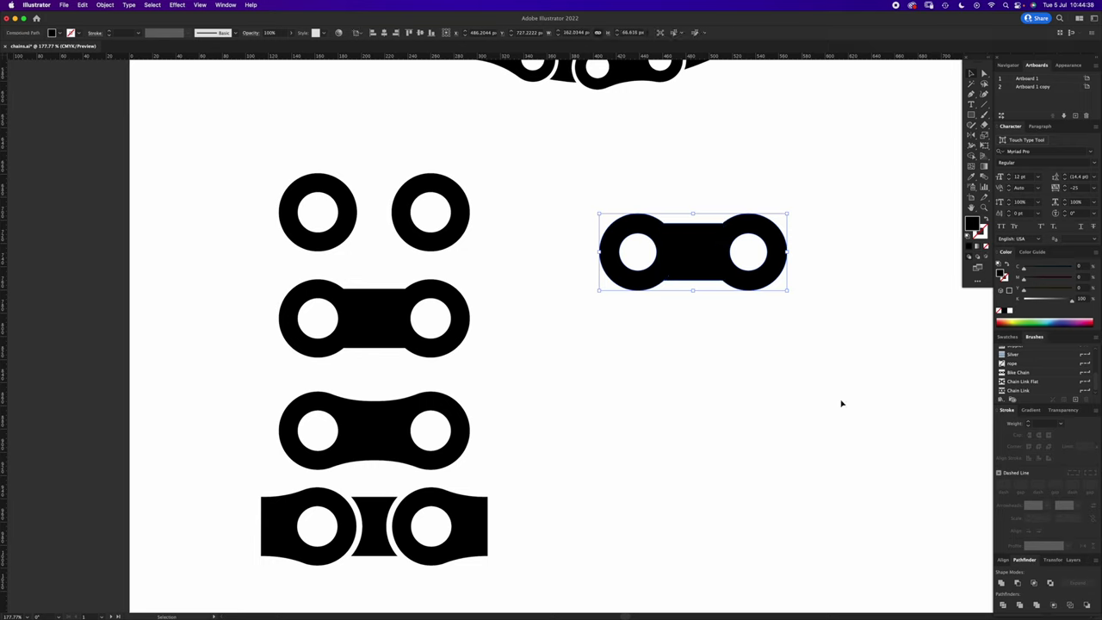
pyautogui.click(682, 335)
pyautogui.moveTo(699, 256); pyautogui.dragTo(650, 343)
pyautogui.press('super+z')
pyautogui.click(685, 341)
# - Round the four corners where the bar meets the rings so the link gets a smoothly curved waist
pyautogui.press('a')
pyautogui.moveTo(677, 206); pyautogui.dragTo(667, 291)
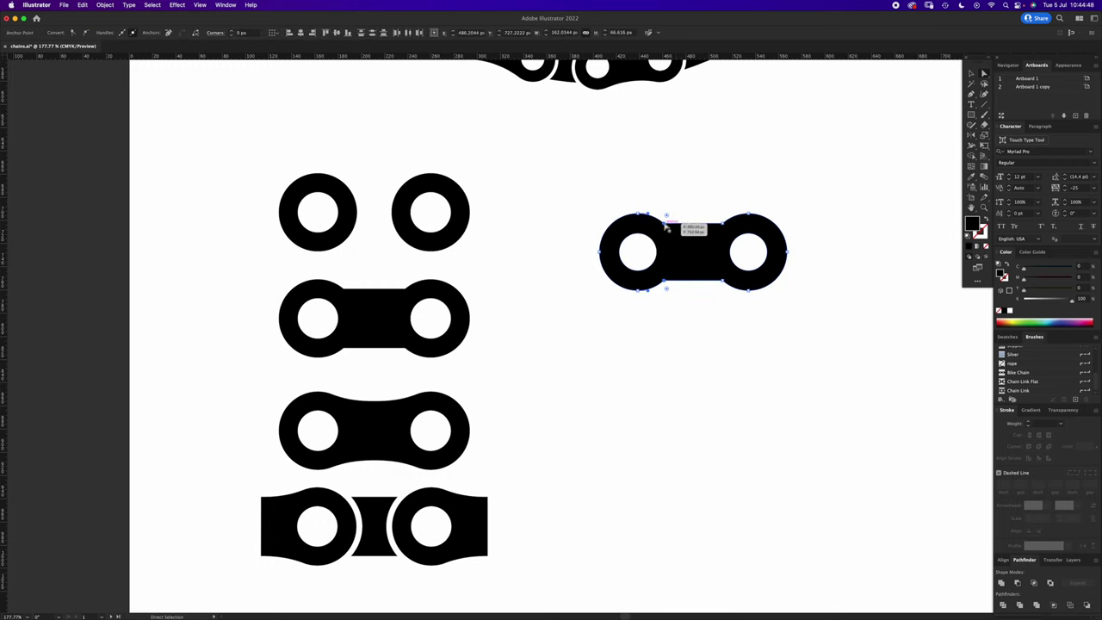
pyautogui.moveTo(712, 212); pyautogui.dragTo(724, 334)
pyautogui.moveTo(666, 218); pyautogui.dragTo(697, 91)
pyautogui.keyDown('super'); pyautogui.click(750, 174); pyautogui.keyUp('super')
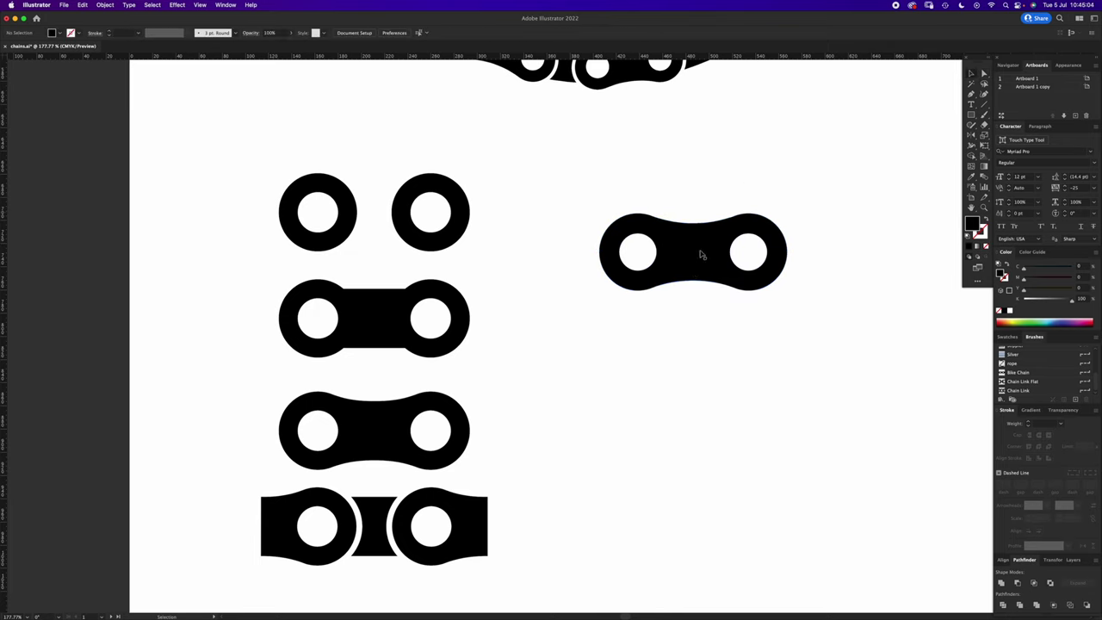
# - Add anchor points at the middle of the link's upper and lower waist curves with the Pen tool
pyautogui.moveTo(697, 249); pyautogui.dragTo(740, 318)
pyautogui.moveTo(679, 303); pyautogui.dragTo(616, 317)
pyautogui.press('v')
pyautogui.press('p')
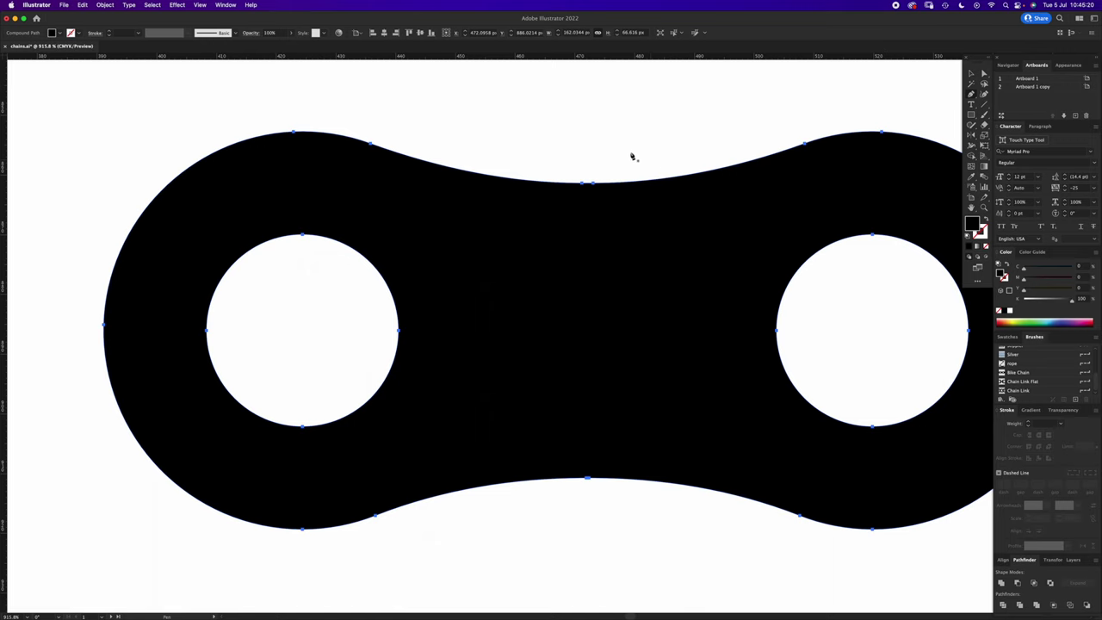
pyautogui.click(589, 184)
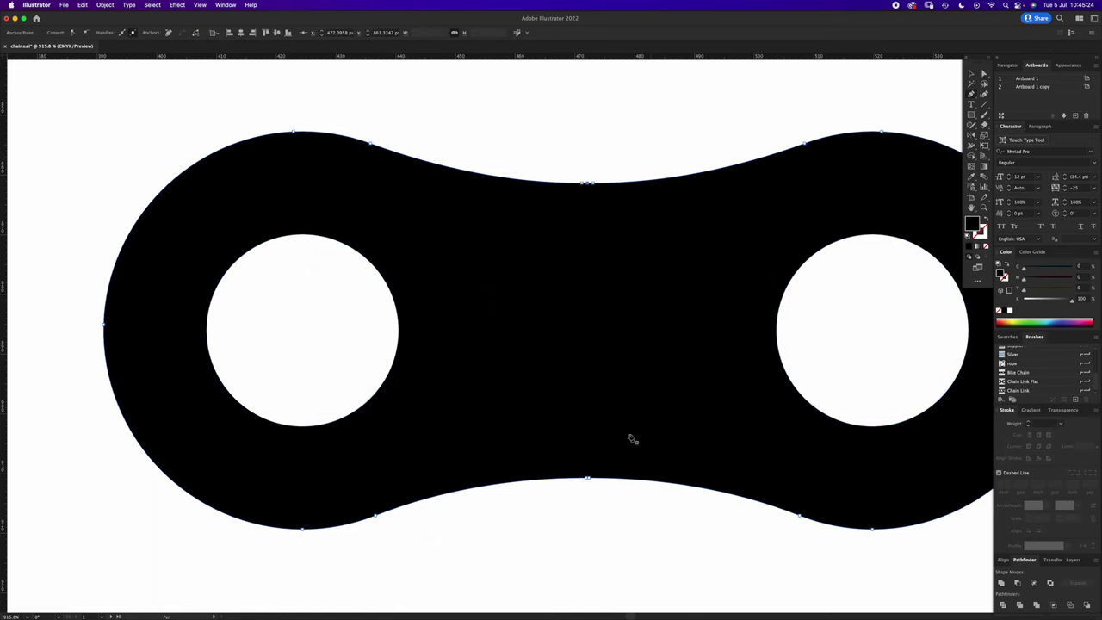
pyautogui.moveTo(588, 479); pyautogui.dragTo(723, 453)
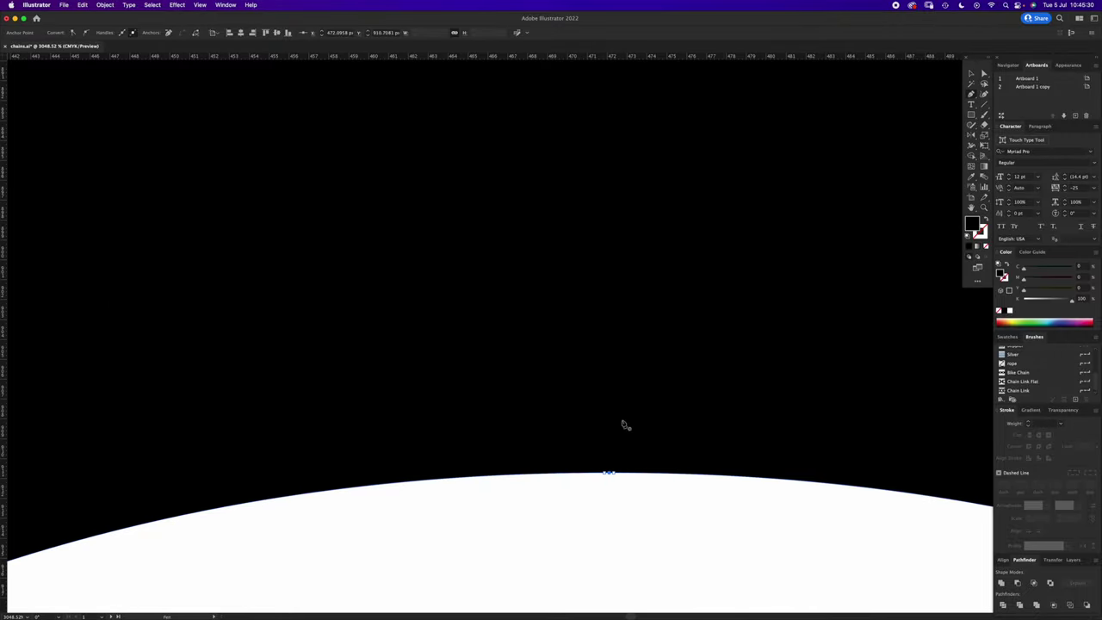
# - Select the anchor points of the link's right half, including its hole, and delete them
pyautogui.scroll(-3, 634, 311)
pyautogui.scroll(-4, 635, 311)
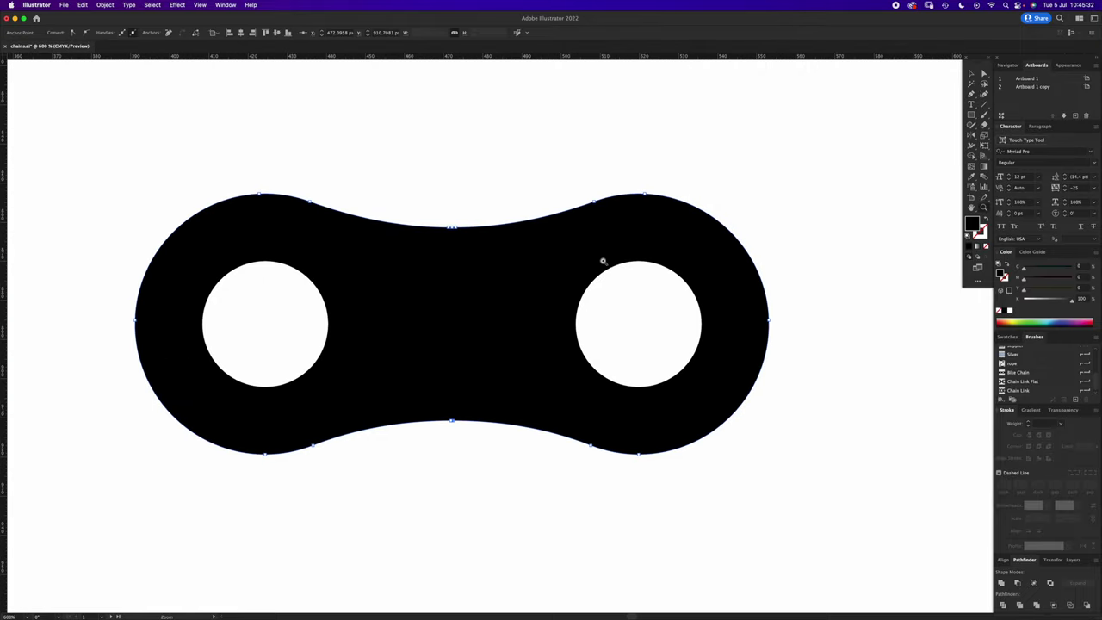
pyautogui.moveTo(842, 147); pyautogui.dragTo(456, 500)
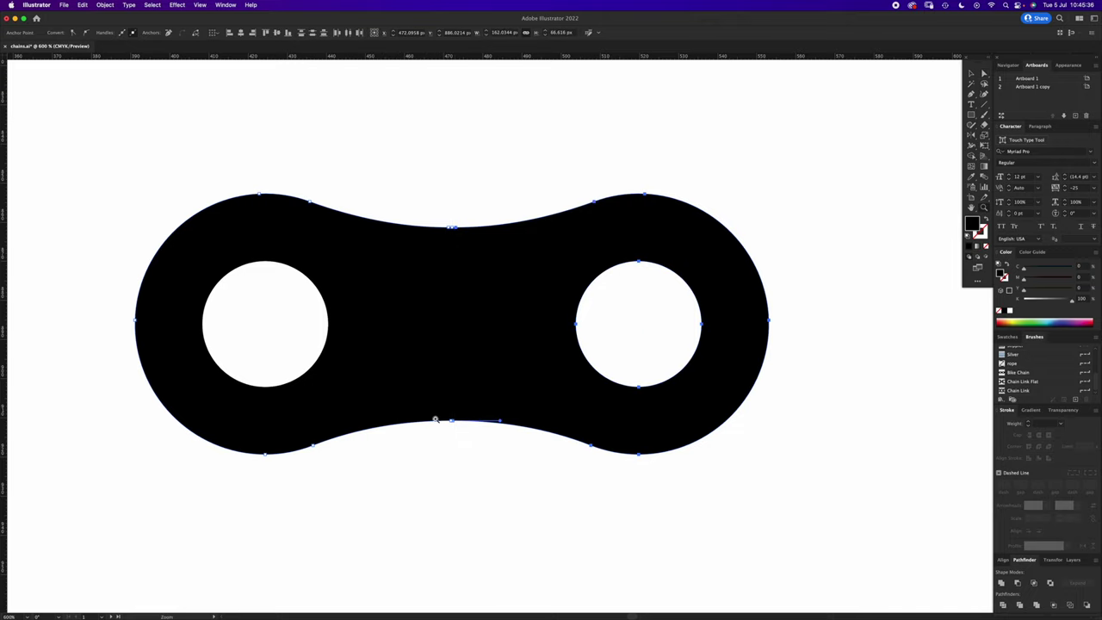
pyautogui.scroll(8, 443, 419)
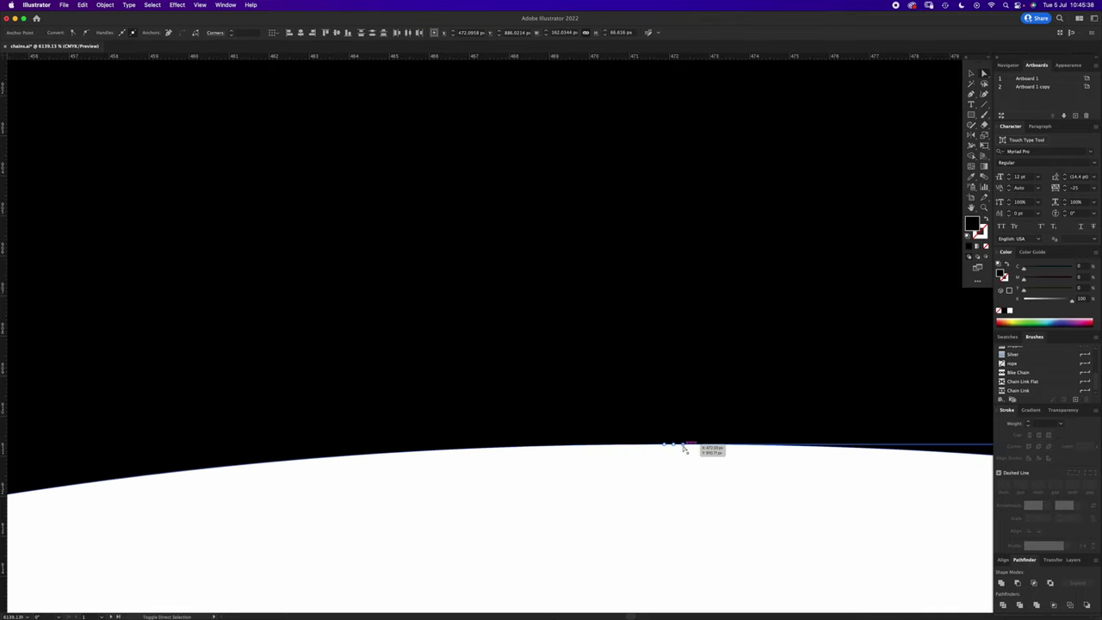
pyautogui.scroll(-1, 686, 286)
pyautogui.scroll(-5, 686, 286)
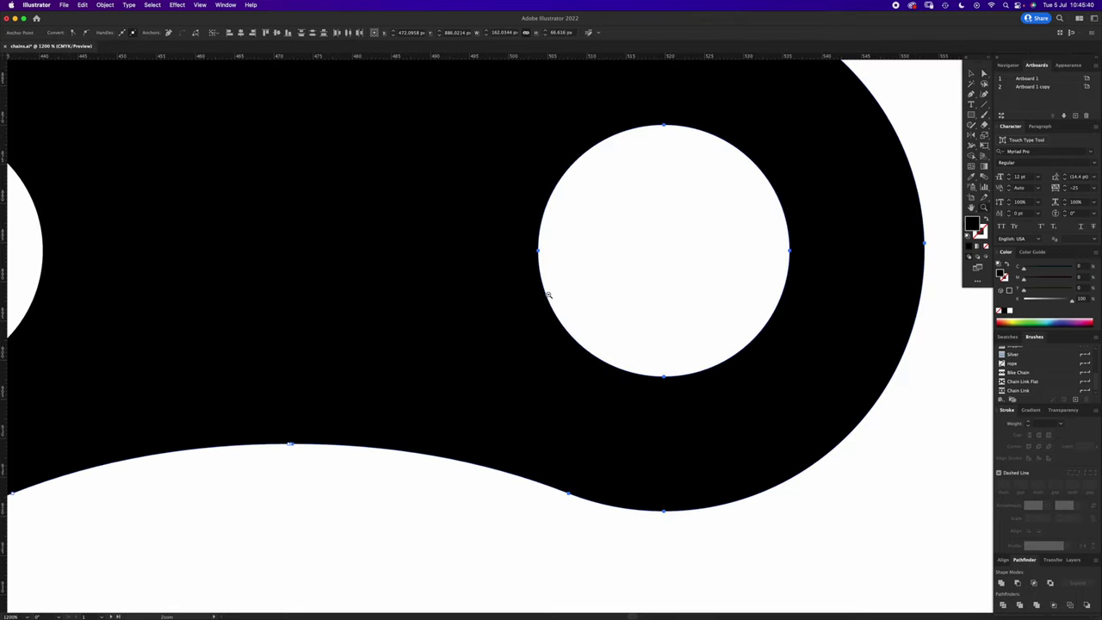
pyautogui.press('Delete')
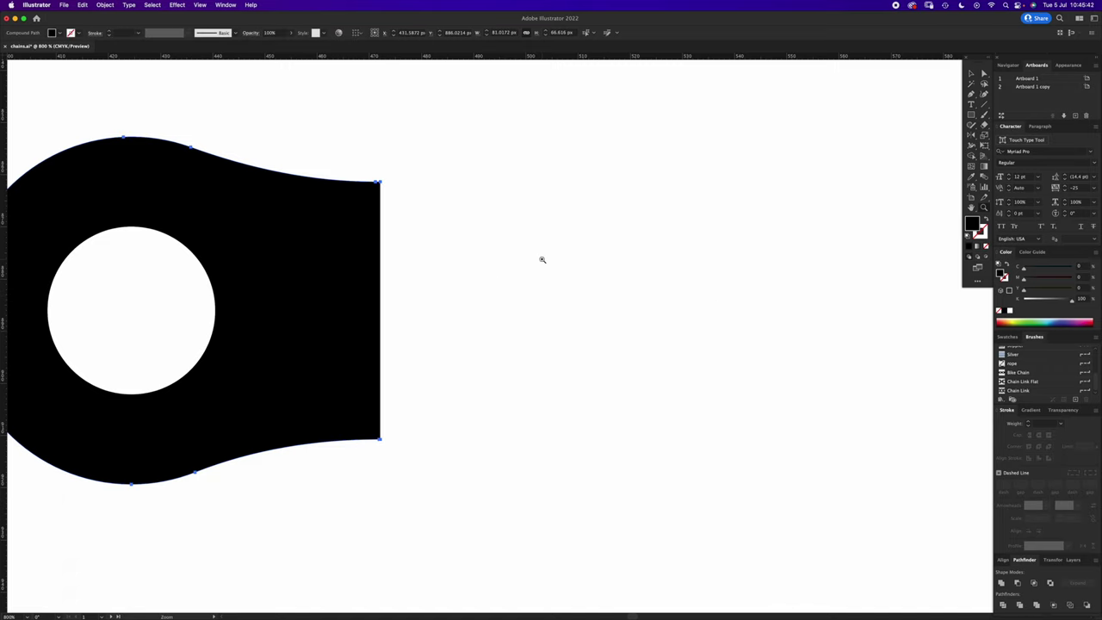
# - Check the half link in outline view, join its two open ends with a straight edge and return to preview
pyautogui.press('super+y')
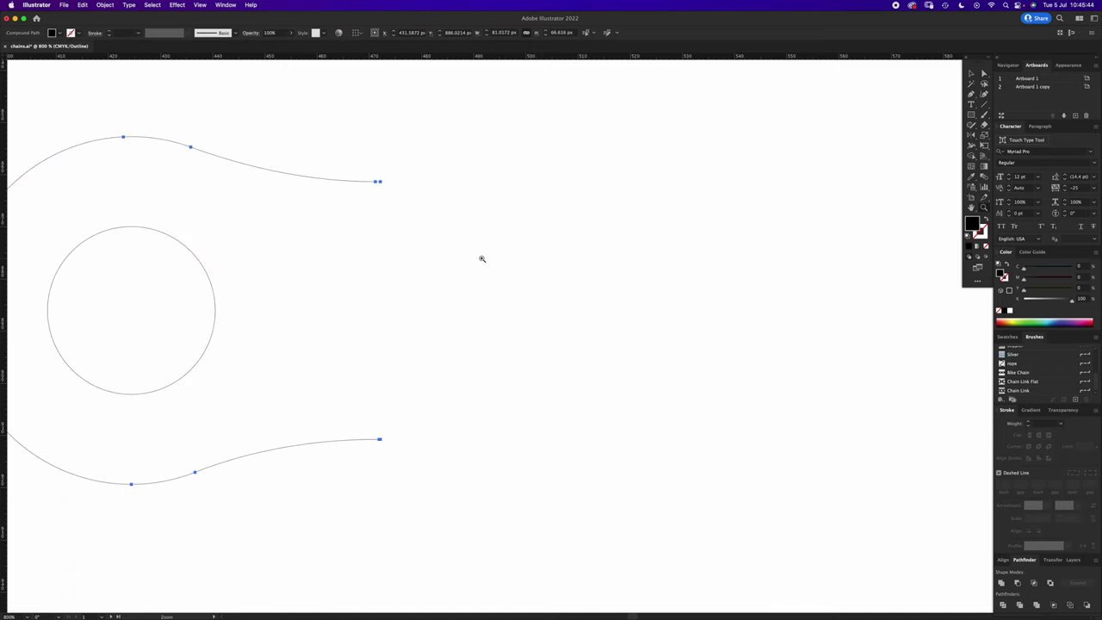
pyautogui.hscroll(-5, 424, 294)
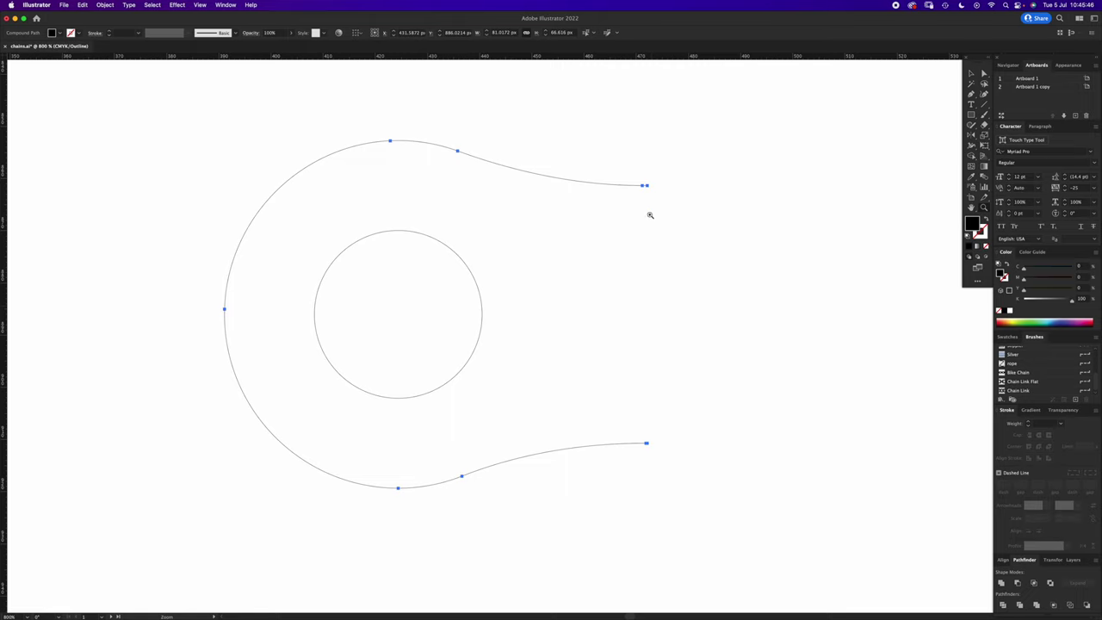
pyautogui.press('a')
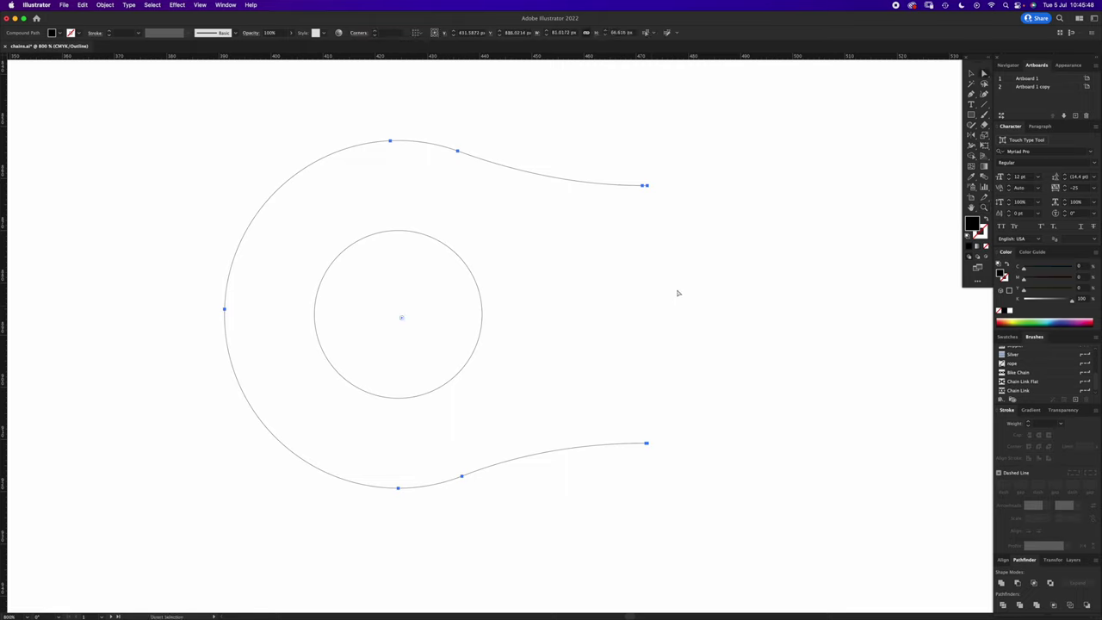
pyautogui.press('super+j')
pyautogui.click(659, 196)
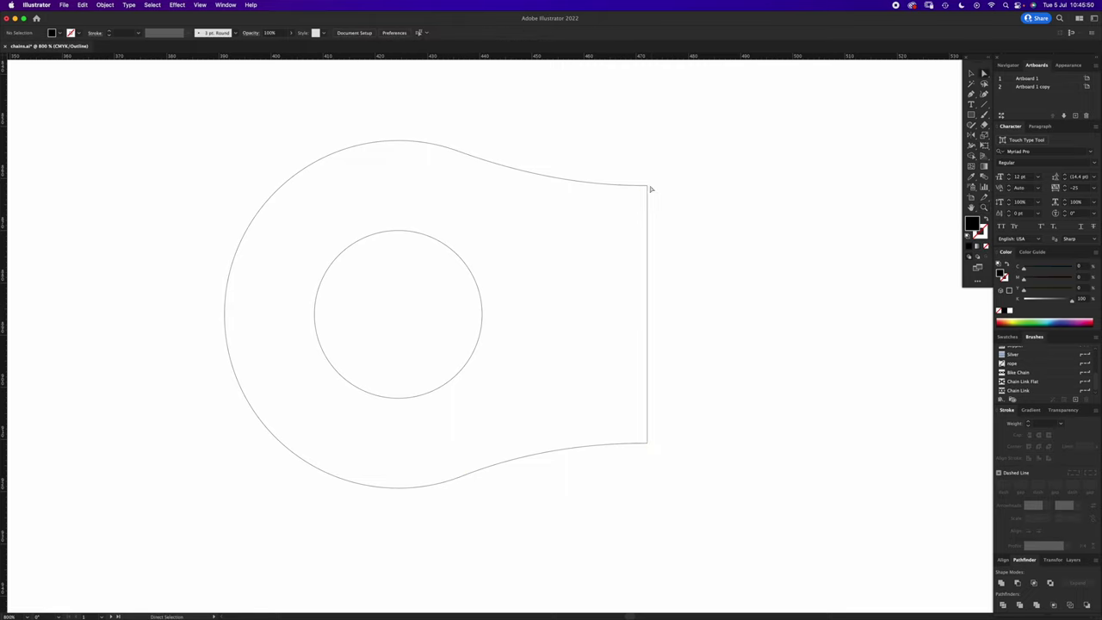
pyautogui.press('super+y')
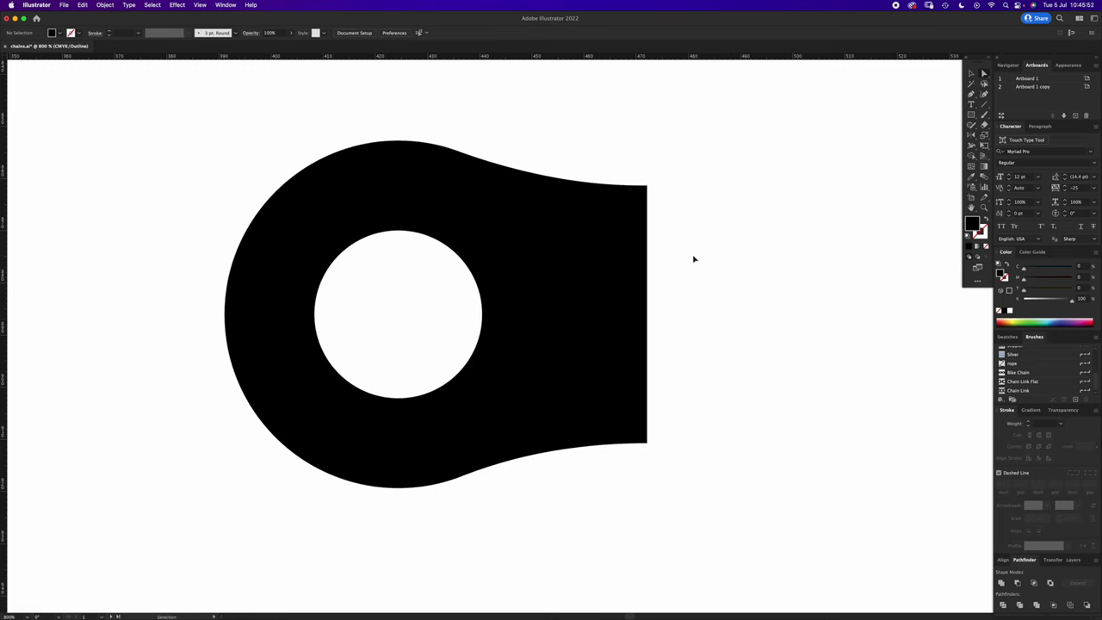
# - Move the half link to the right and place a mirrored duplicate to its left, with the round ends facing each other
pyautogui.press('z')
pyautogui.keyDown('alt'); pyautogui.click(540, 335); pyautogui.keyUp('alt')
pyautogui.keyDown('alt'); pyautogui.click(541, 335); pyautogui.keyUp('alt')
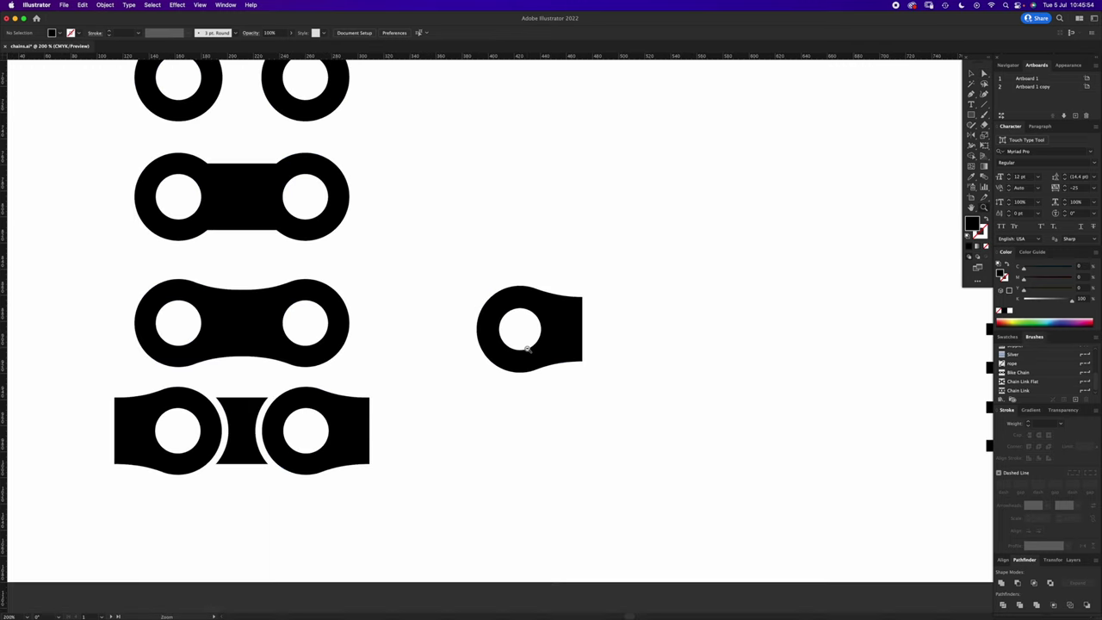
pyautogui.keyDown('alt'); pyautogui.click(527, 357); pyautogui.keyUp('alt')
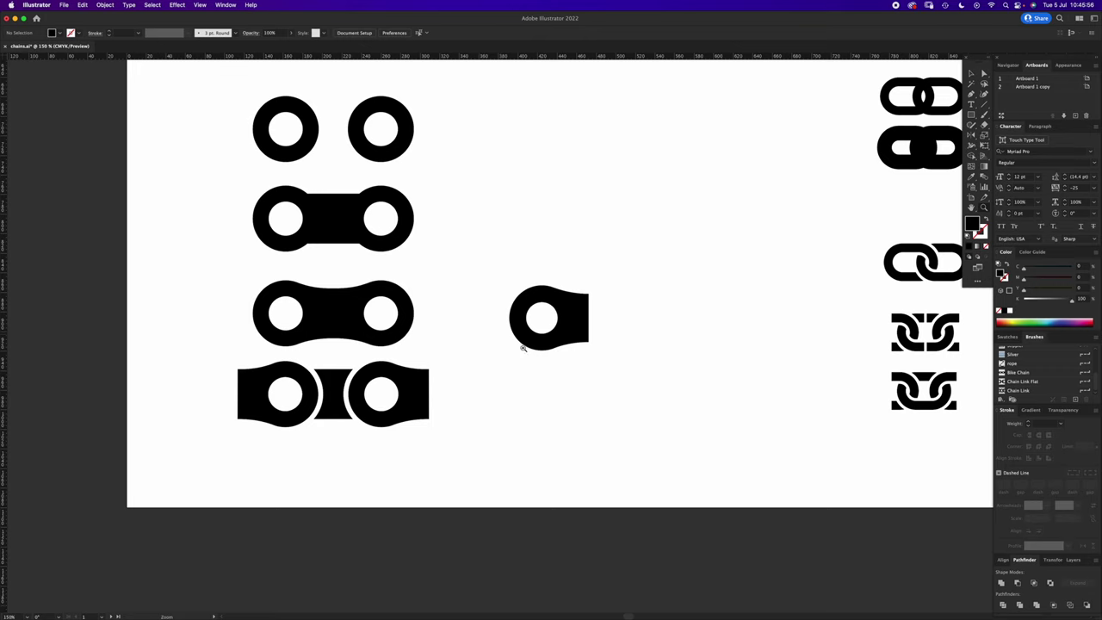
pyautogui.press('v')
pyautogui.moveTo(569, 338); pyautogui.dragTo(681, 339)
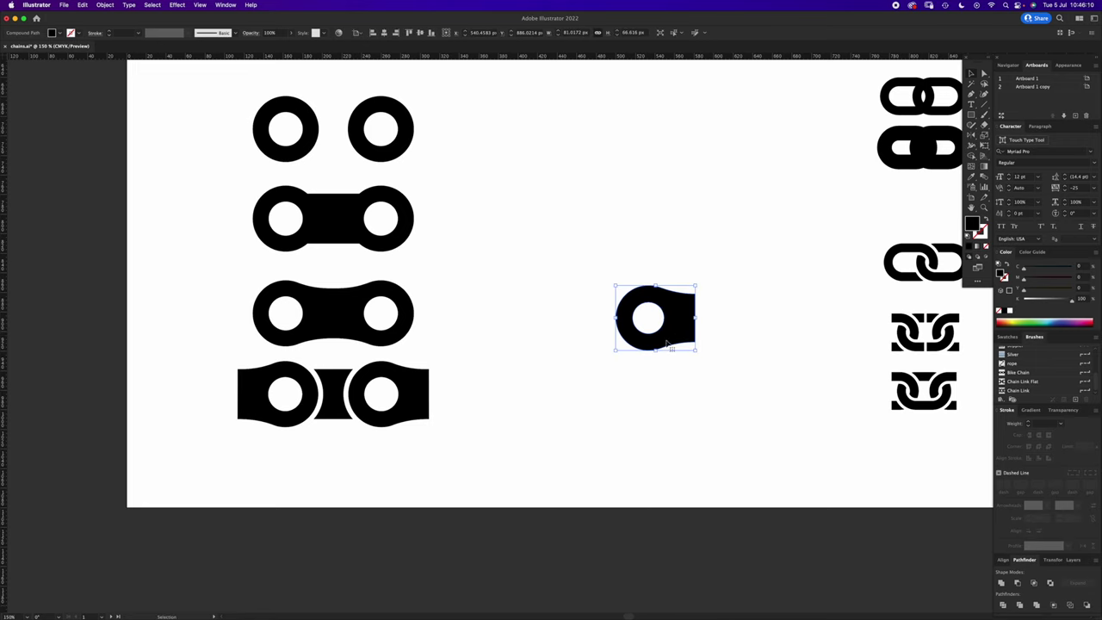
pyautogui.moveTo(685, 316); pyautogui.dragTo(473, 364)
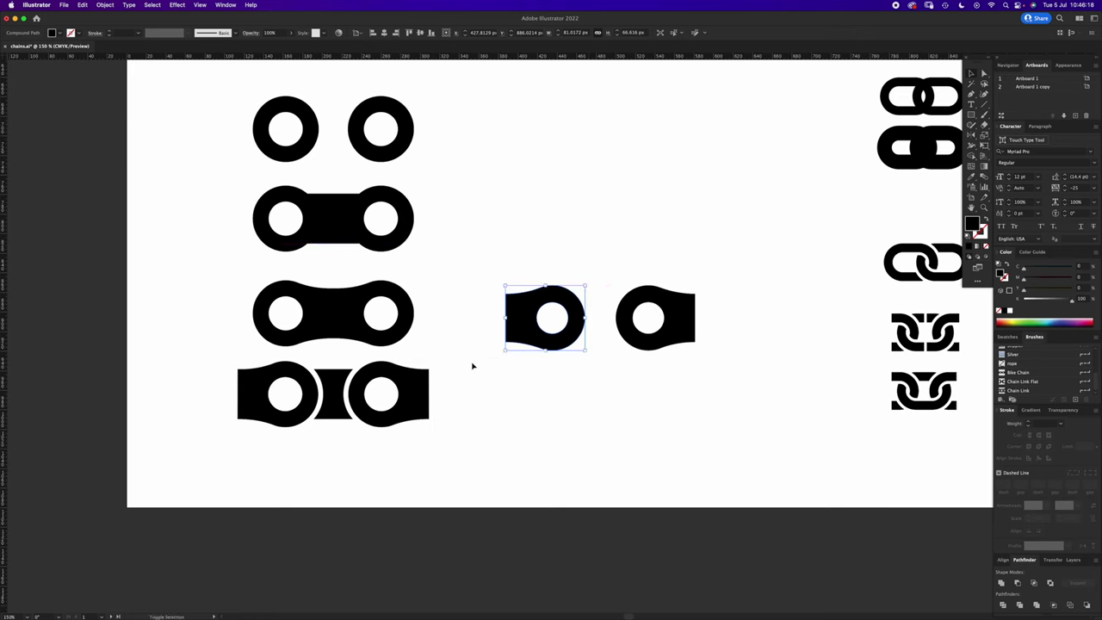
# - Undo the duplicate's mirroring and flip it with the Reflect tool across the Vertical axis instead
pyautogui.press('super+z')
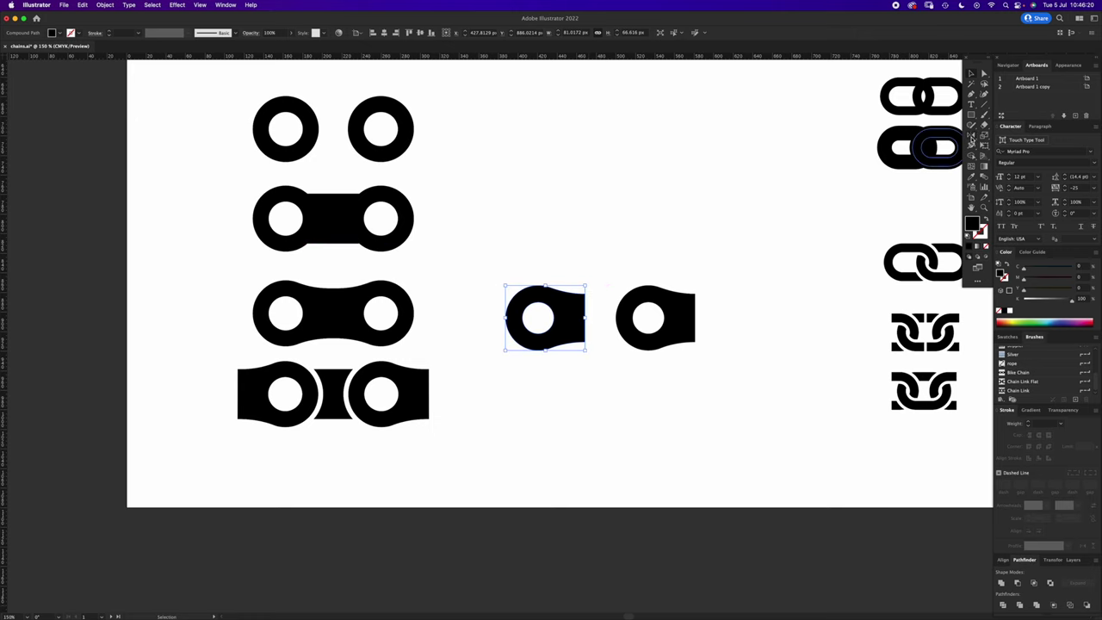
pyautogui.click(973, 137)
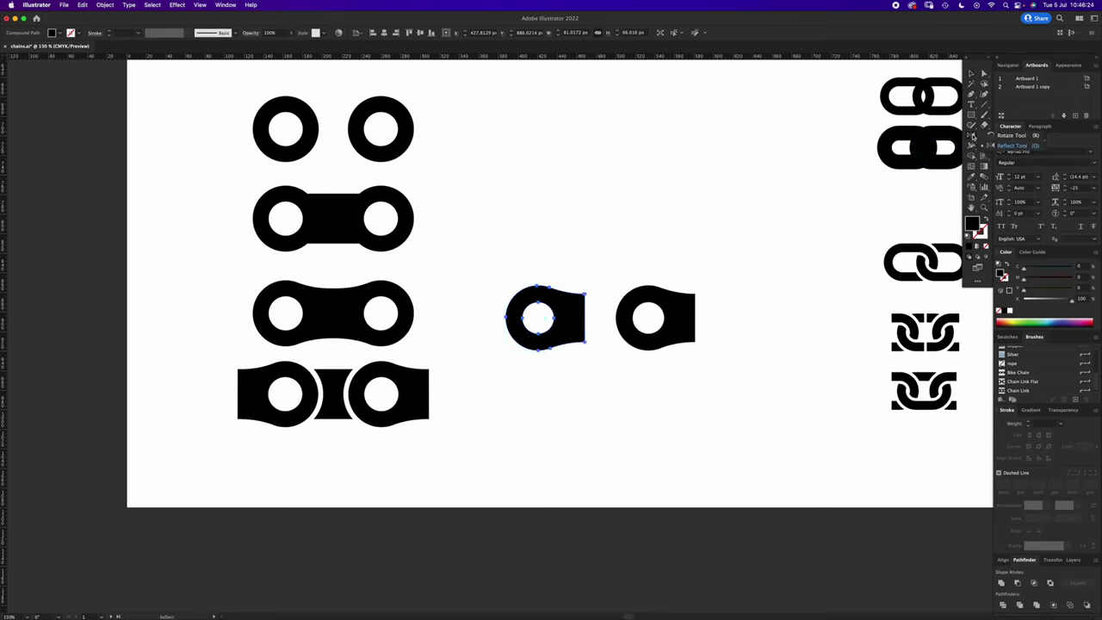
pyautogui.click(1013, 145)
pyautogui.doubleClick(973, 137)
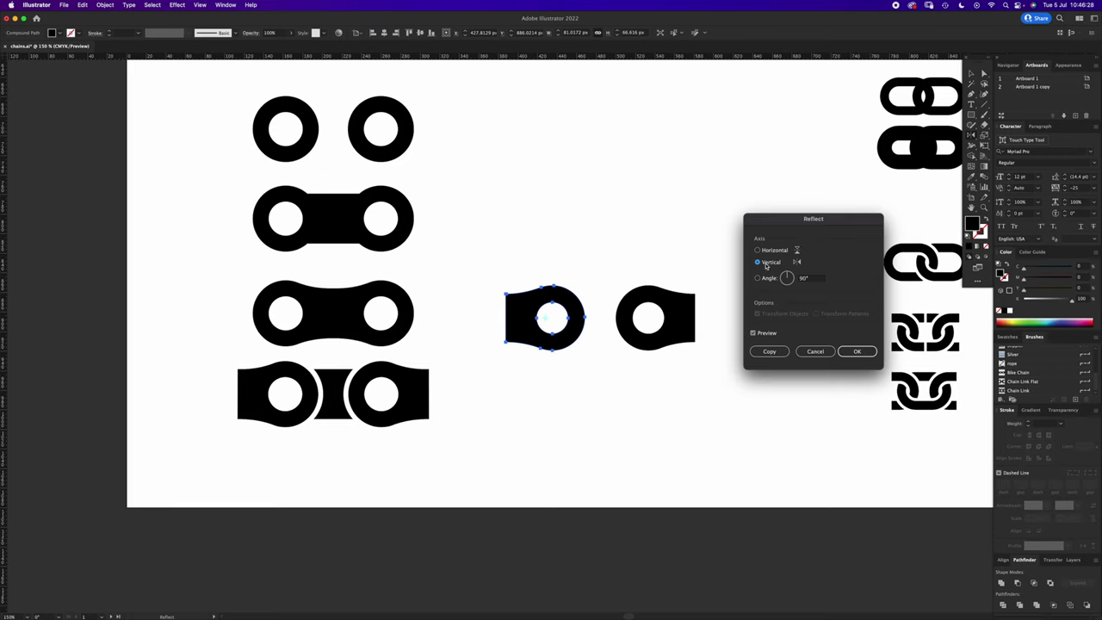
pyautogui.click(858, 351)
pyautogui.press('v')
pyautogui.click(665, 392)
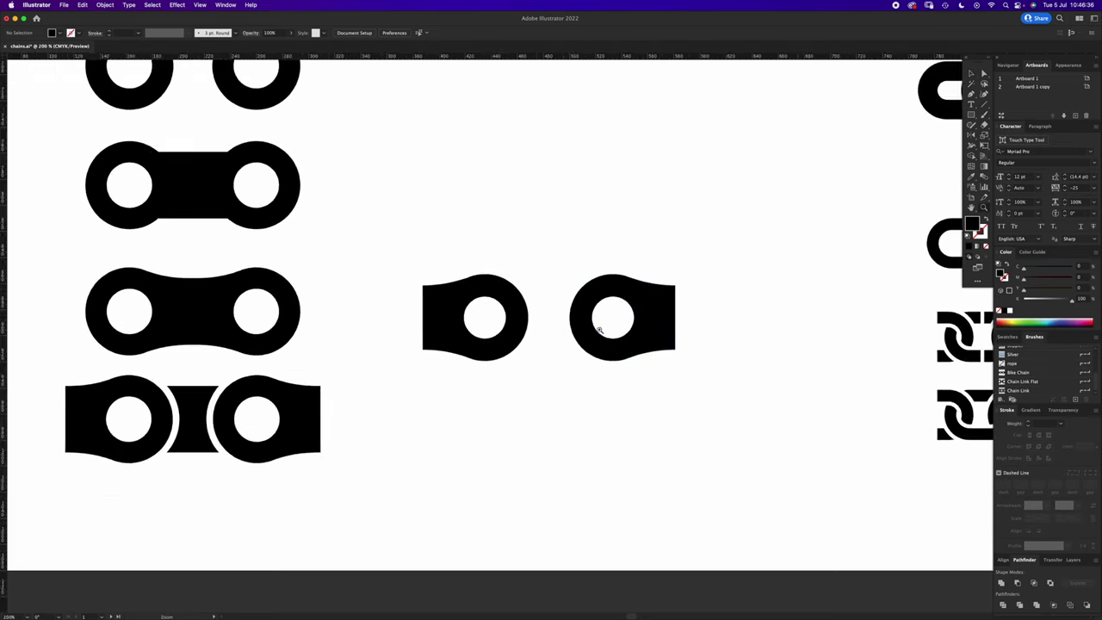
# - Draw a rectangle about 65 by 50 px, place it between the two half links and narrow it slightly to clear the left hole
pyautogui.scroll(2, 611, 336)
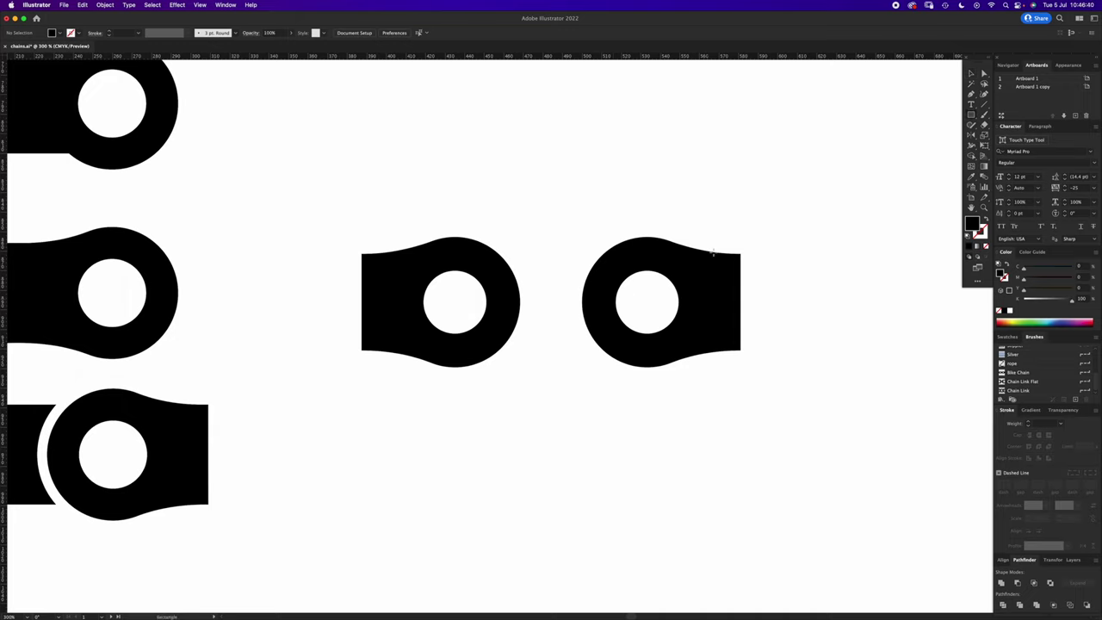
pyautogui.moveTo(732, 254); pyautogui.dragTo(858, 352)
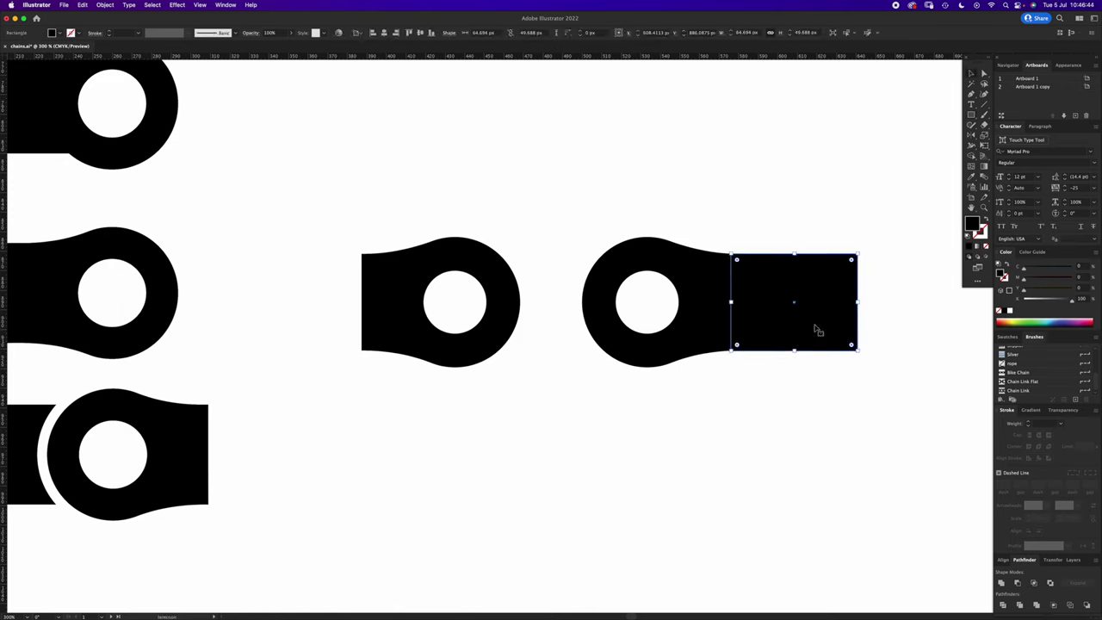
pyautogui.moveTo(762, 304); pyautogui.dragTo(540, 351)
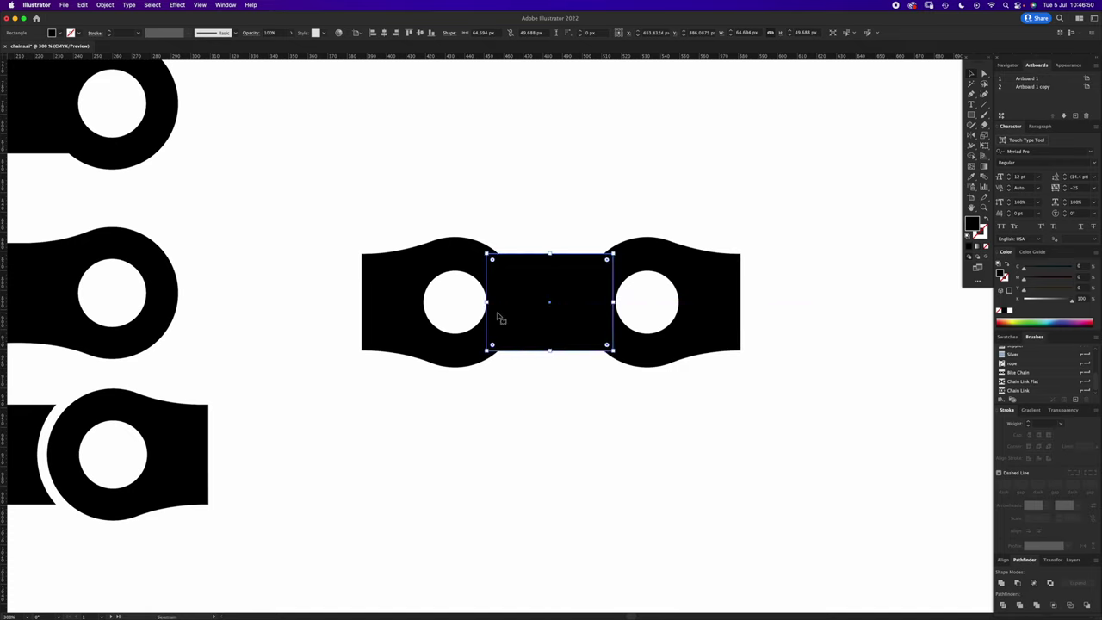
pyautogui.moveTo(488, 303); pyautogui.dragTo(491, 304)
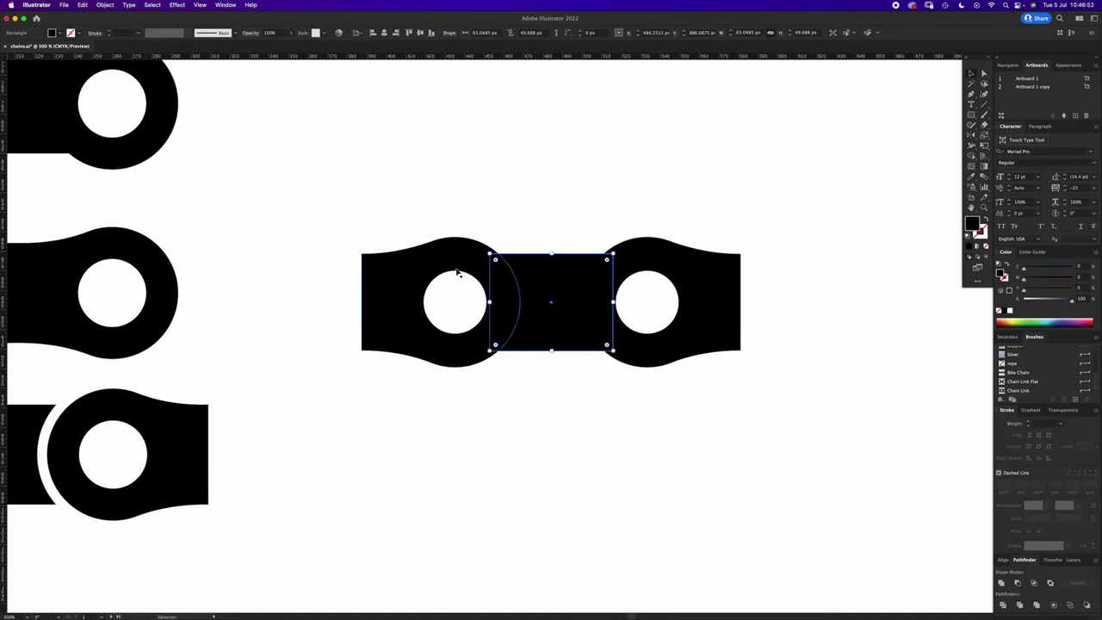
pyautogui.click(546, 374)
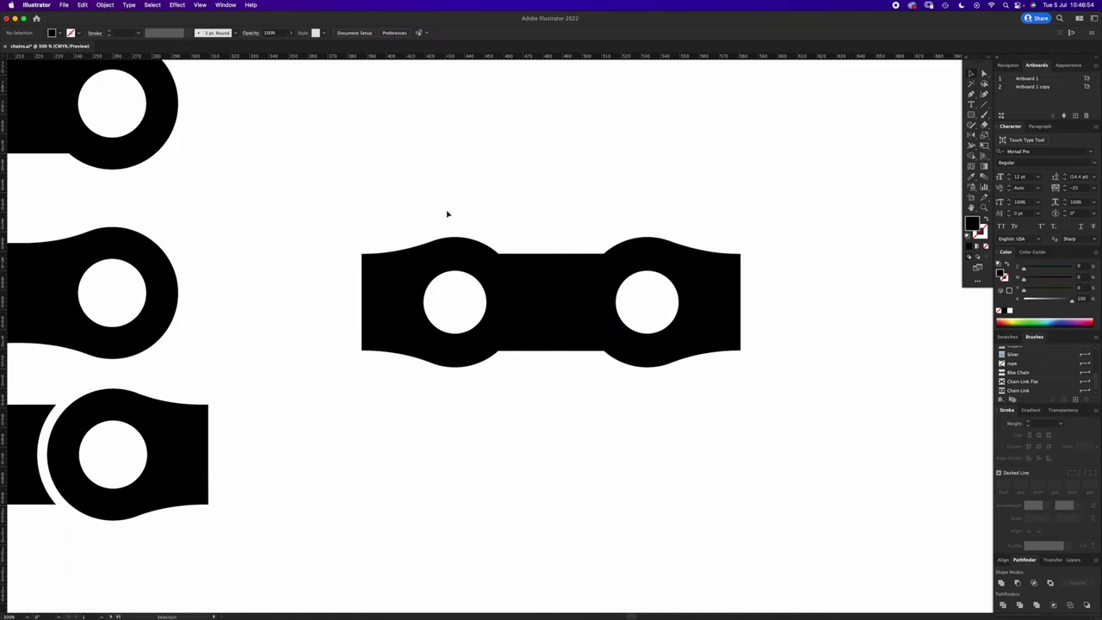
# - Group the two half links and align the group and the middle rectangle on their vertical centers
pyautogui.click(426, 256)
pyautogui.moveTo(735, 194); pyautogui.dragTo(696, 332)
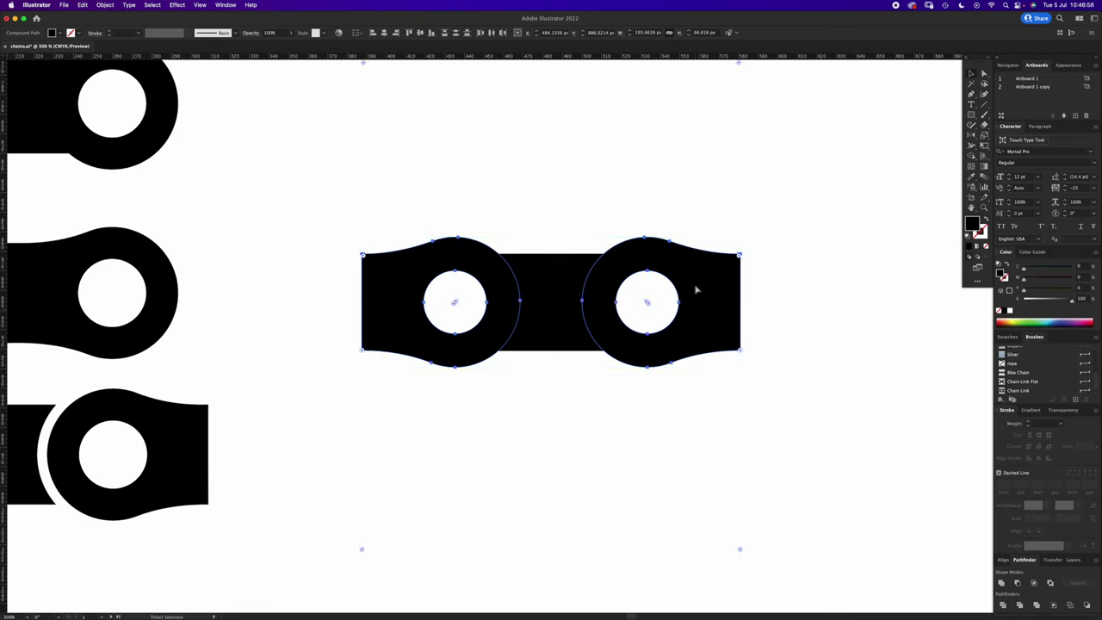
pyautogui.press('v')
pyautogui.moveTo(677, 196); pyautogui.dragTo(452, 419)
pyautogui.click(419, 32)
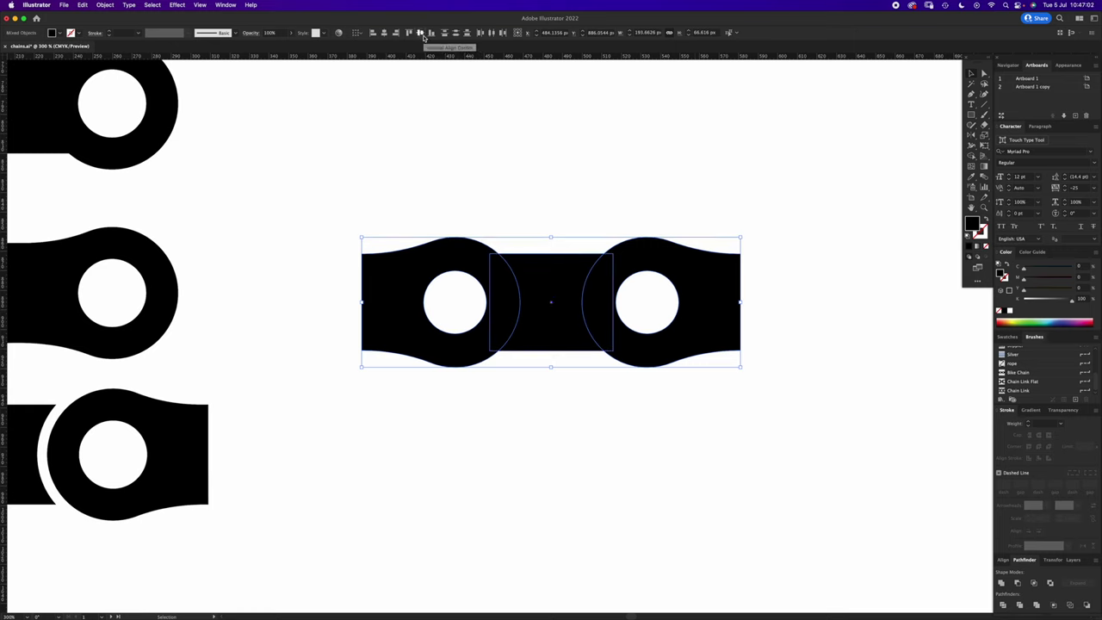
pyautogui.click(724, 196)
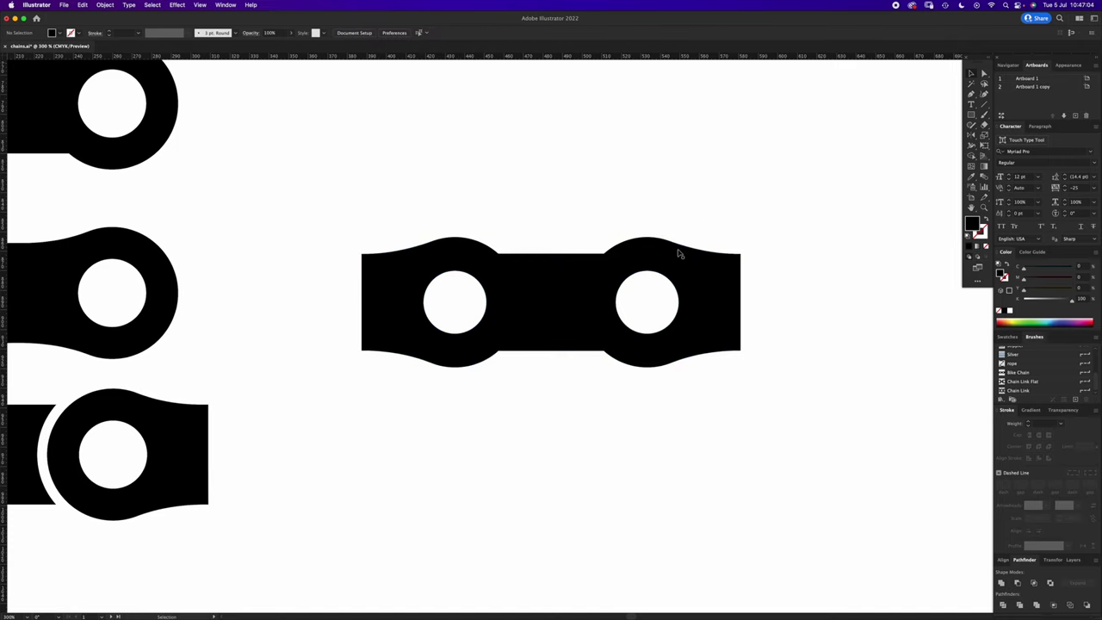
# - Ungroup the two half links, test-move the right one and undo the move
pyautogui.click(679, 268)
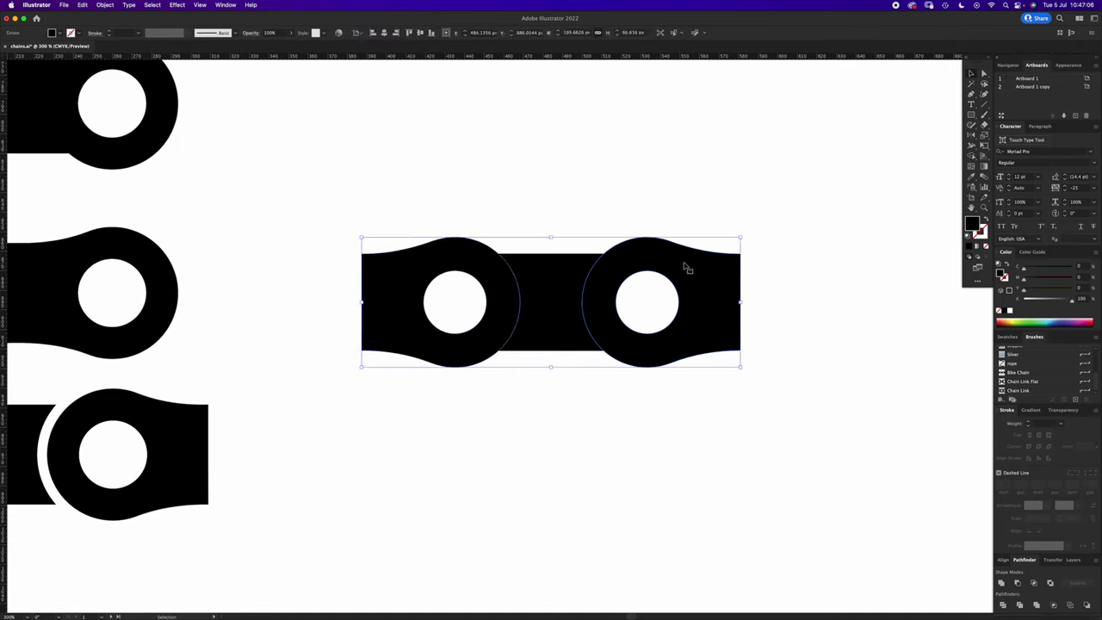
pyautogui.press('super')
pyautogui.press('shift+super+g')
pyautogui.click(764, 195)
pyautogui.moveTo(717, 285); pyautogui.dragTo(786, 193)
pyautogui.press('super+z')
pyautogui.click(718, 192)
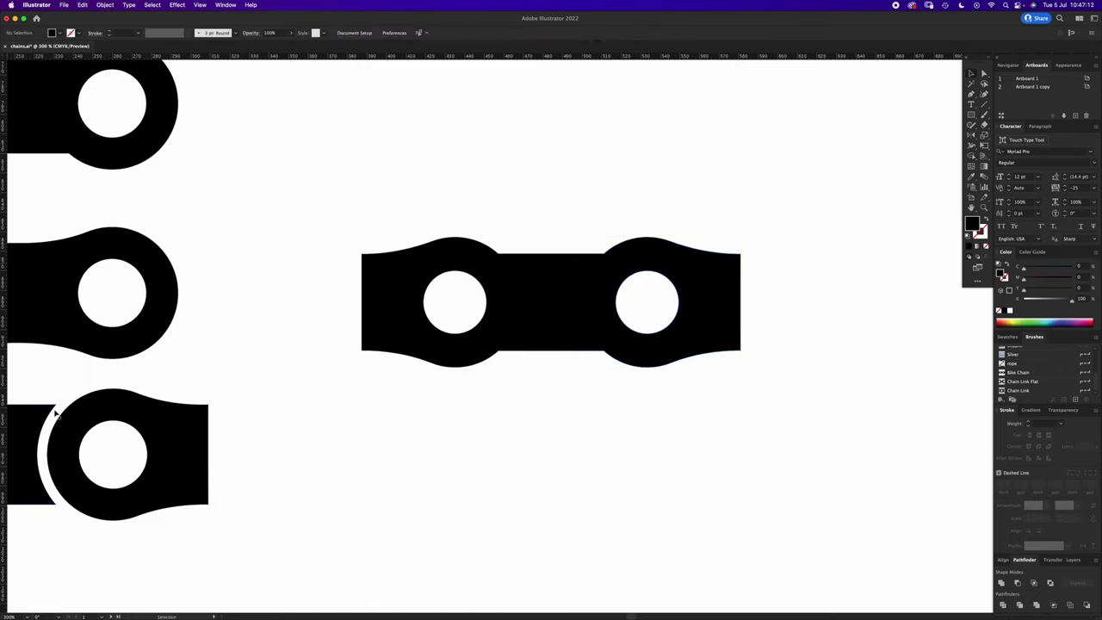
# - Duplicate both half links in place, test-move the copies and undo the move
pyautogui.hscroll(-5, 258, 405)
pyautogui.scroll(-2, 258, 405)
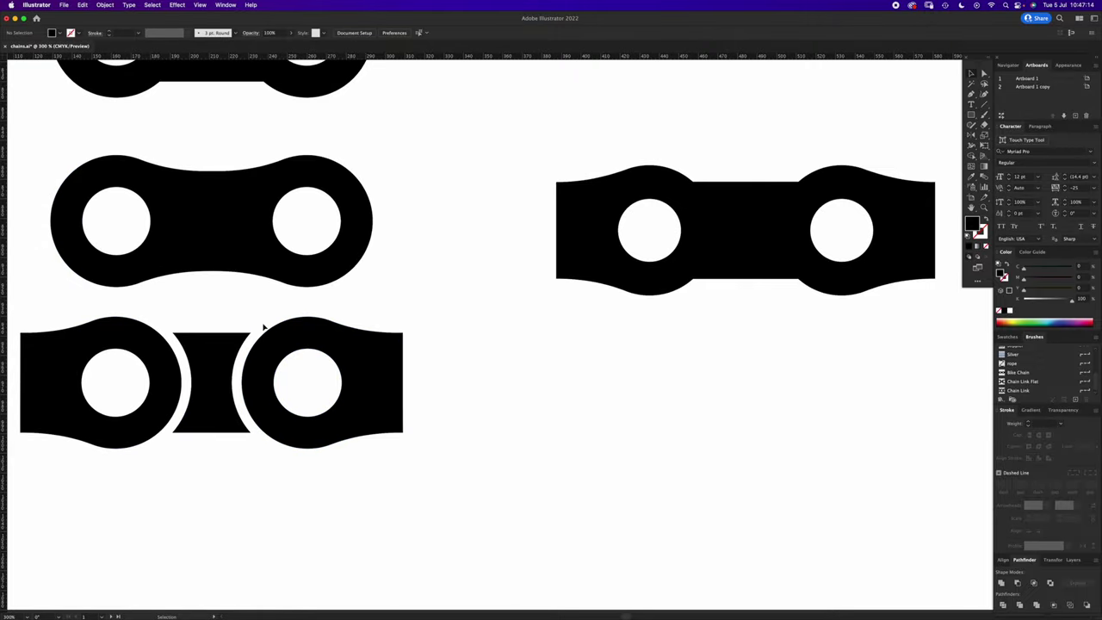
pyautogui.hscroll(5, 608, 381)
pyautogui.scroll(3, 608, 382)
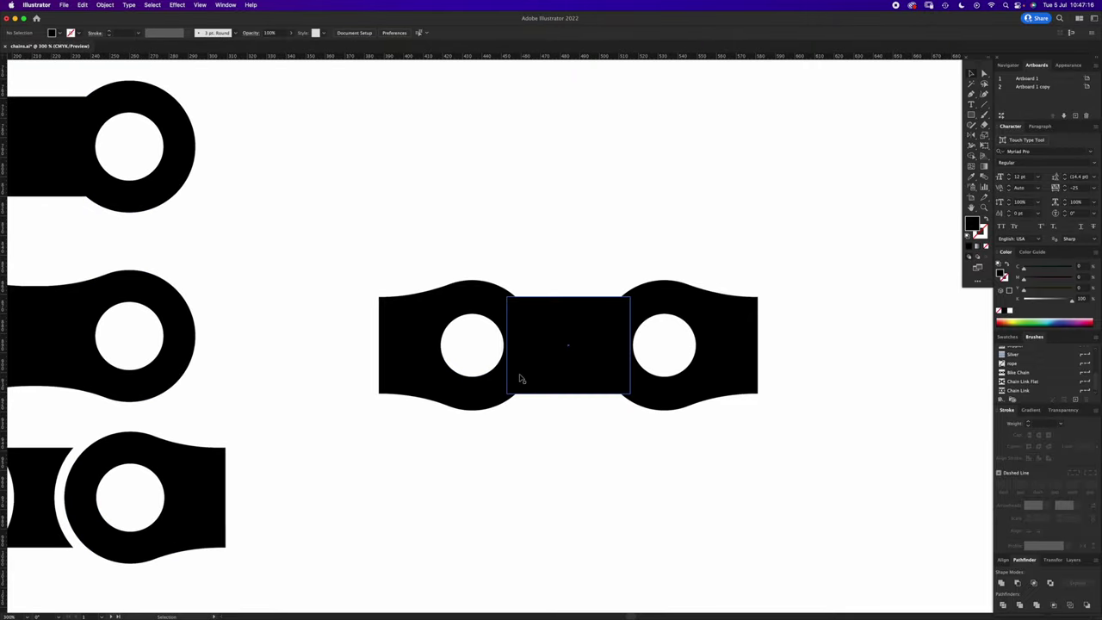
pyautogui.click(486, 394)
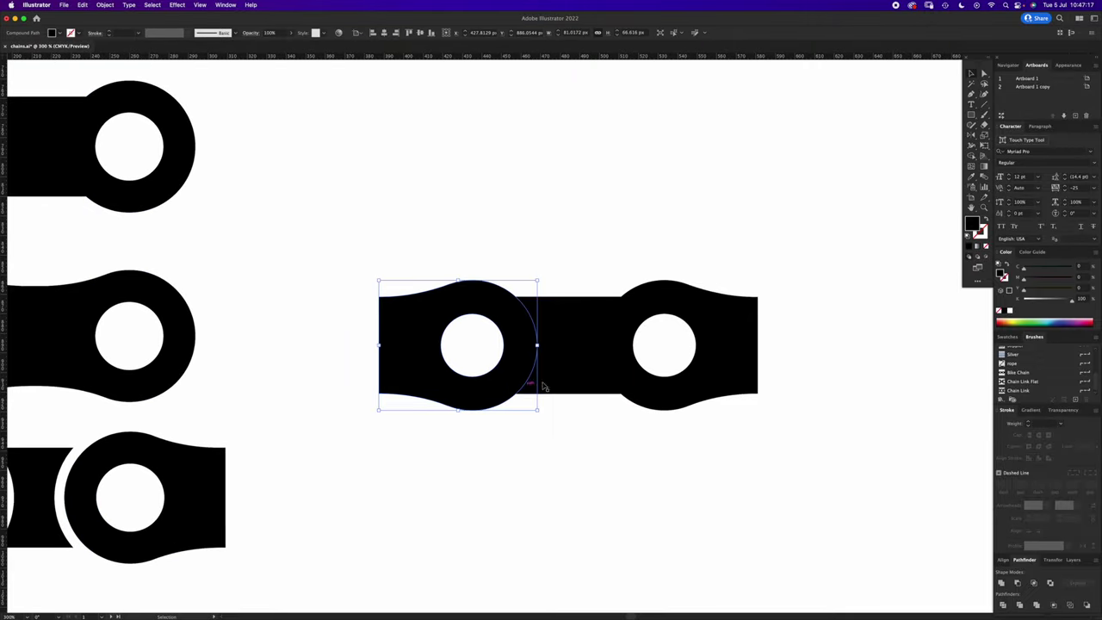
pyautogui.keyDown('shift'); pyautogui.click(676, 398); pyautogui.keyUp('shift')
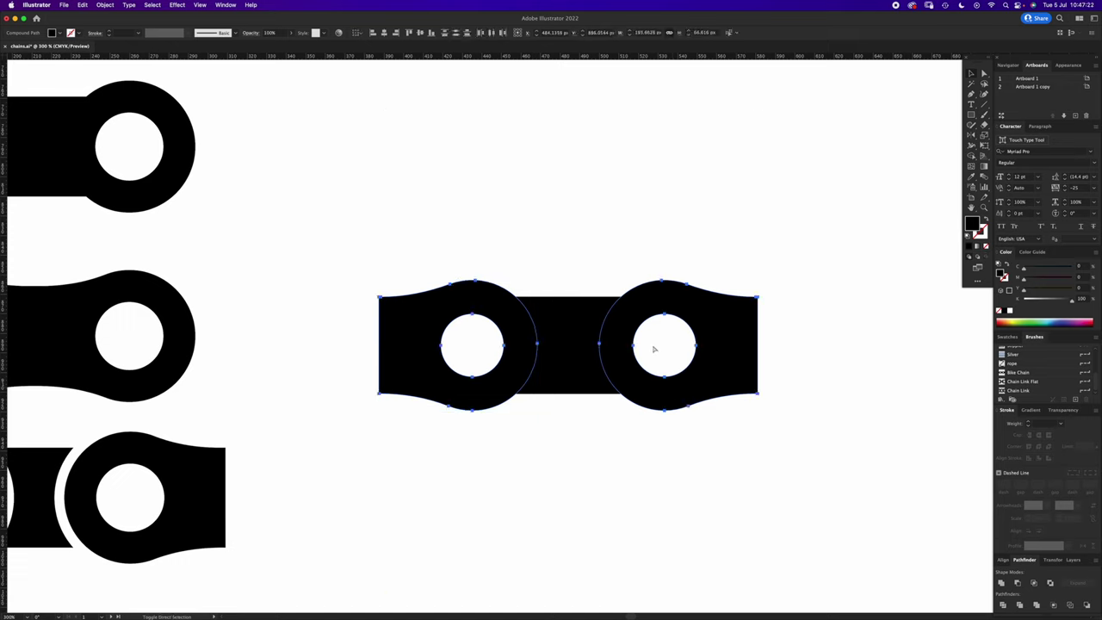
pyautogui.moveTo(665, 394); pyautogui.dragTo(754, 285)
pyautogui.press('super+z')
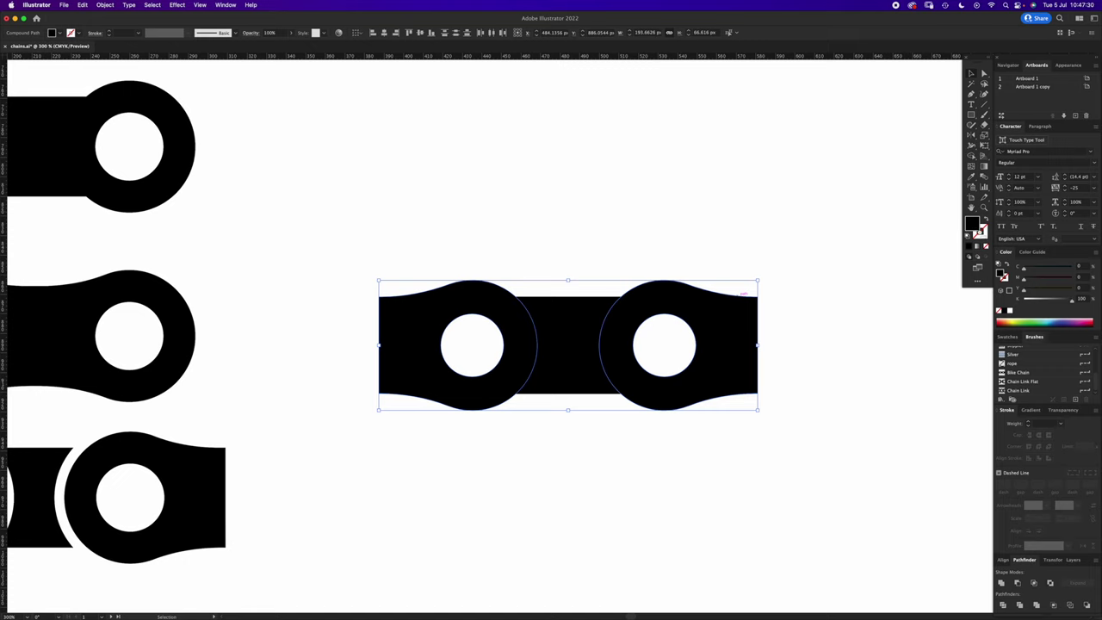
# - Give the duplicated half links a black stroke and increase its weight to 11 px
pyautogui.moveTo(977, 227); pyautogui.dragTo(985, 237)
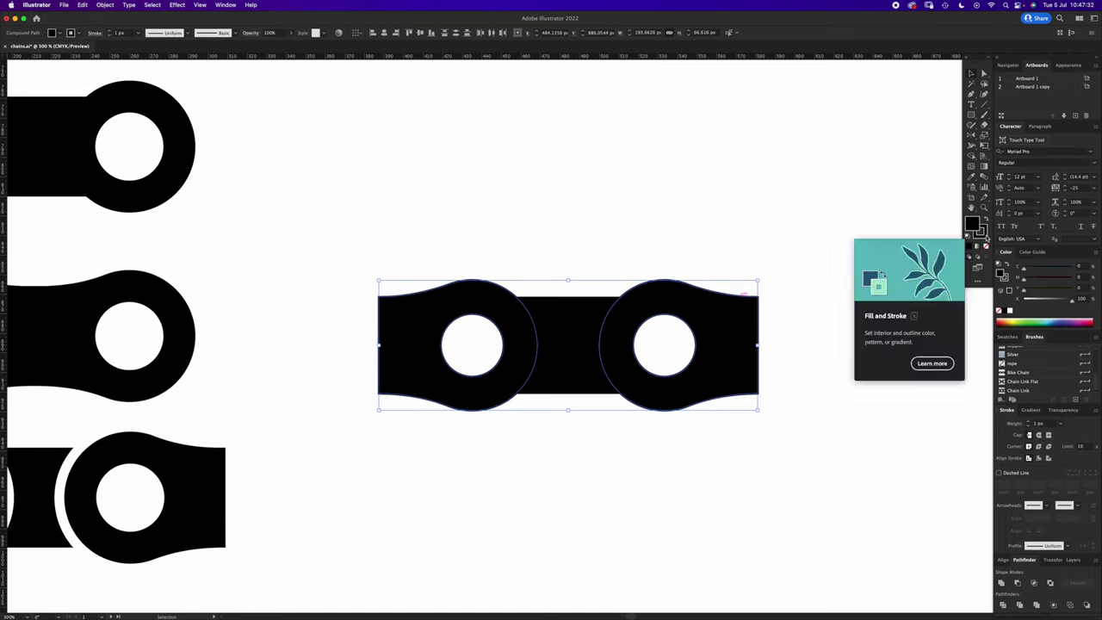
pyautogui.click(1011, 422)
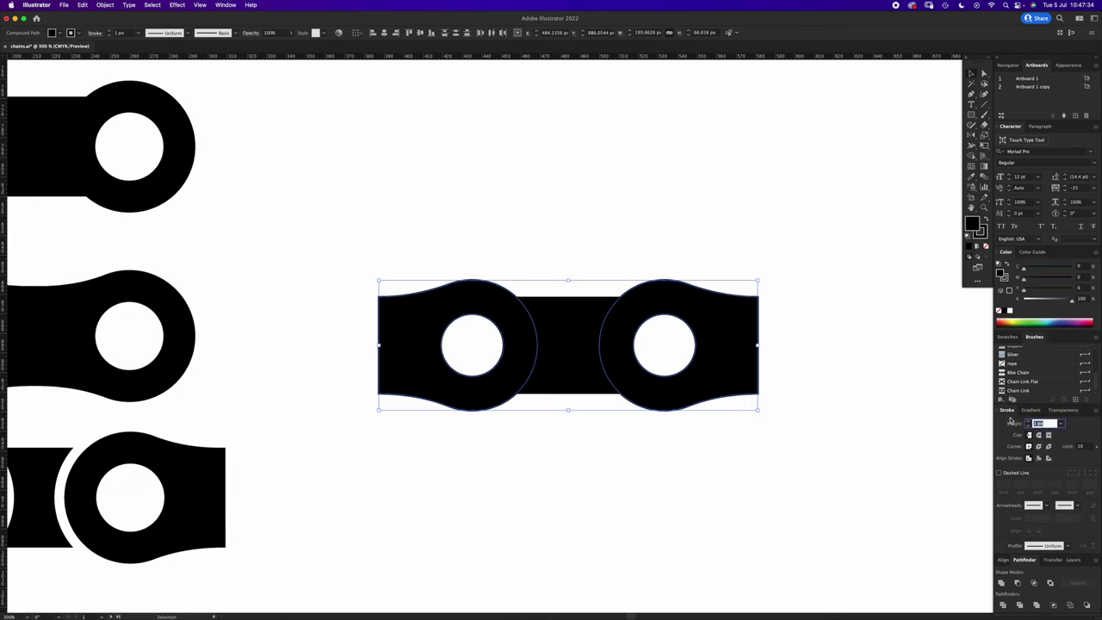
pyautogui.press('Up')
pyautogui.press('Up')
pyautogui.press('Up')
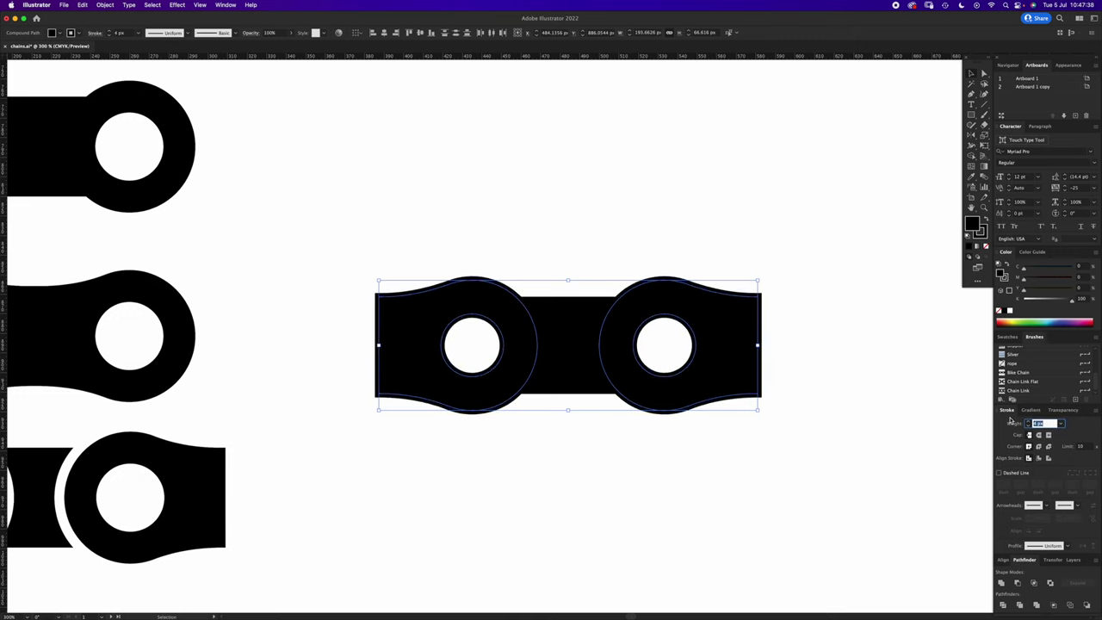
pyautogui.press('Up')
pyautogui.press('Up')
pyautogui.press('Up')
pyautogui.press('Up')
pyautogui.press('Up')
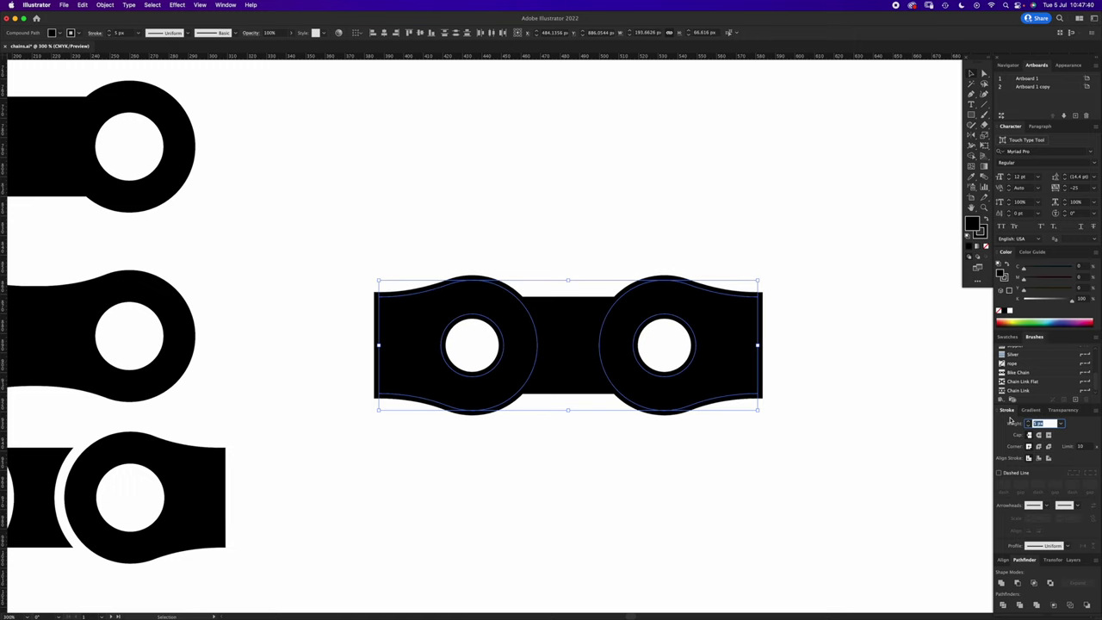
pyautogui.press('Up')
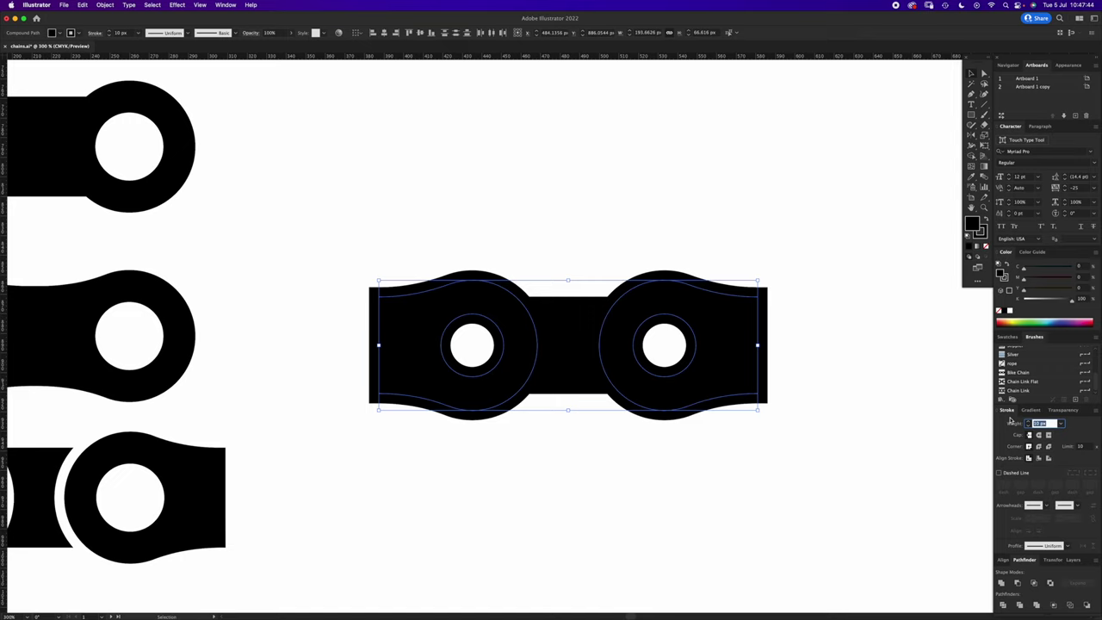
pyautogui.press('Up')
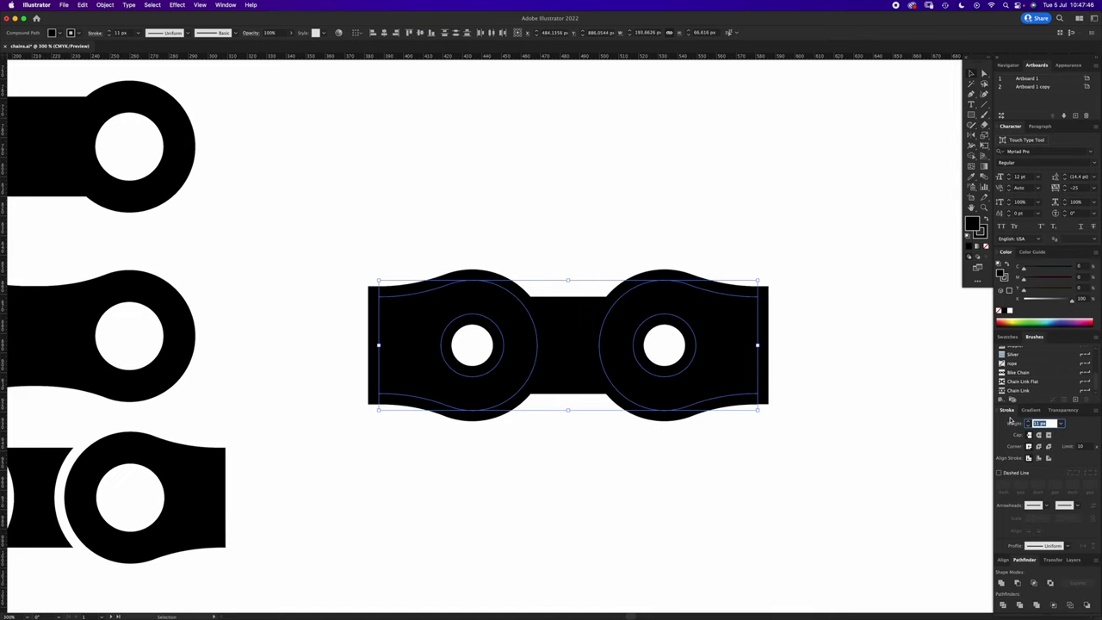
# - Expand the fill and stroke of the thickened half links and unite the resulting shapes with Pathfinder
pyautogui.click(105, 6)
pyautogui.click(107, 111)
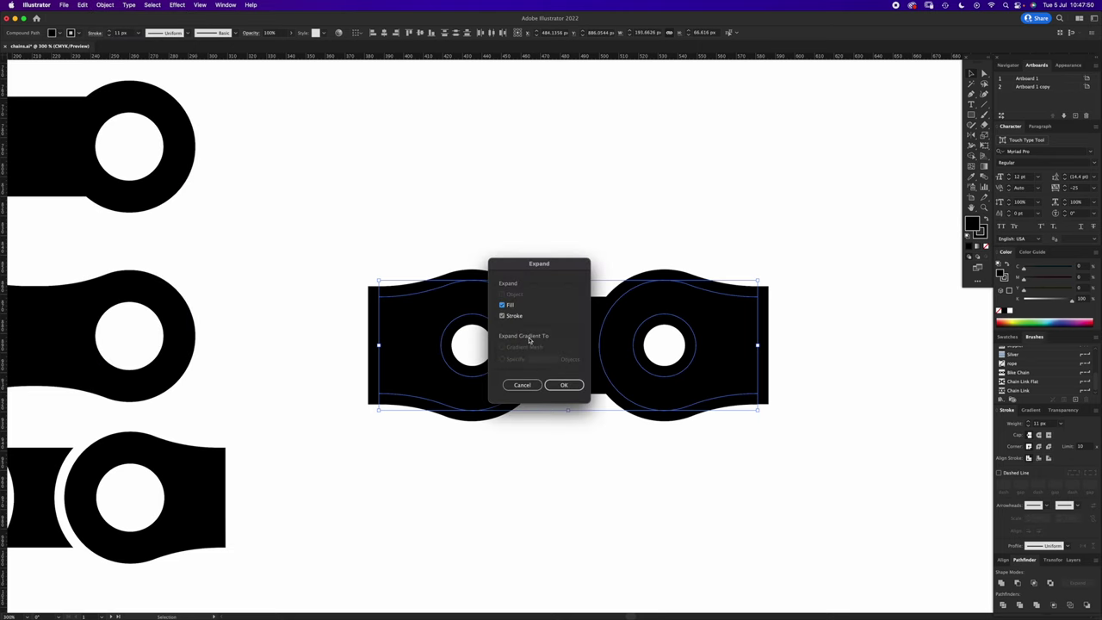
pyautogui.click(565, 384)
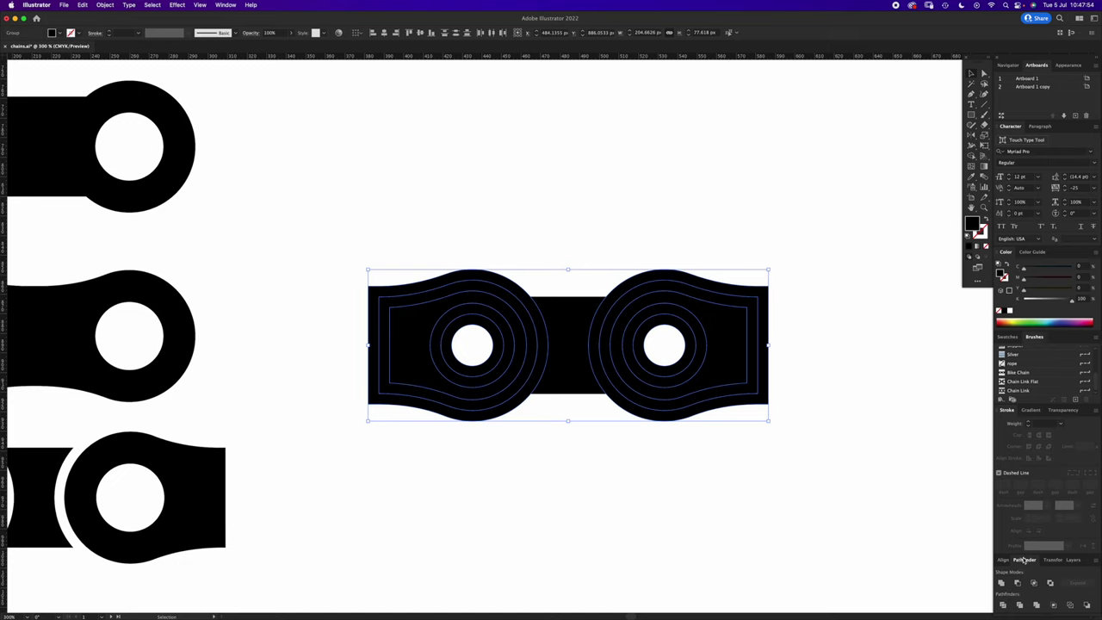
pyautogui.click(1002, 583)
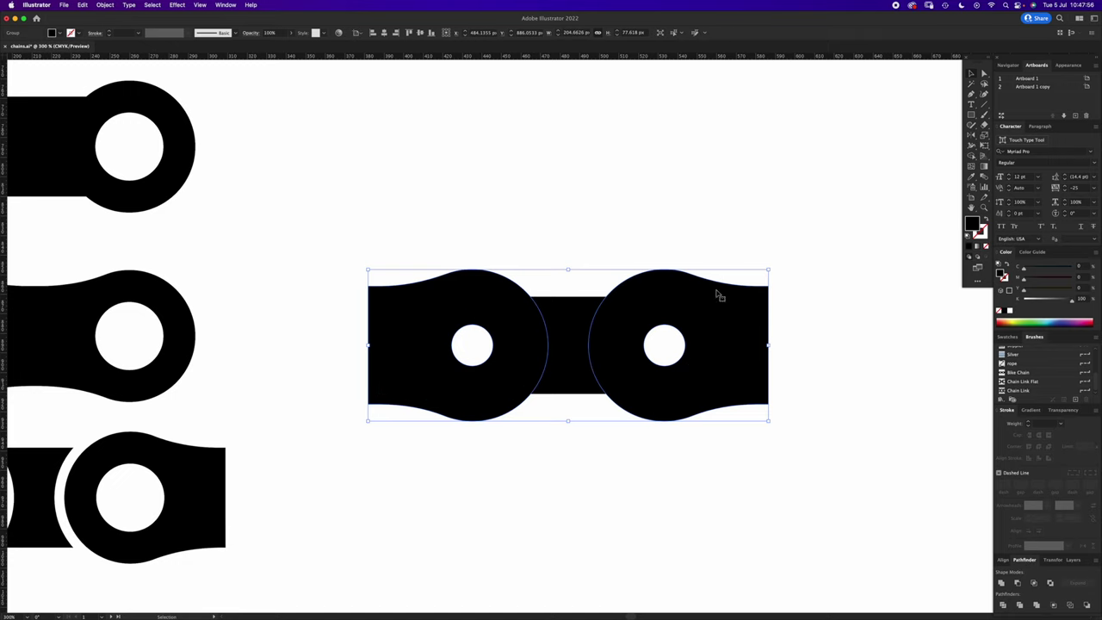
# - Test-move the united half links upward, undo the move and deselect them
pyautogui.moveTo(652, 310); pyautogui.dragTo(702, 194)
pyautogui.press('super+z')
pyautogui.click(727, 227)
pyautogui.press('a')
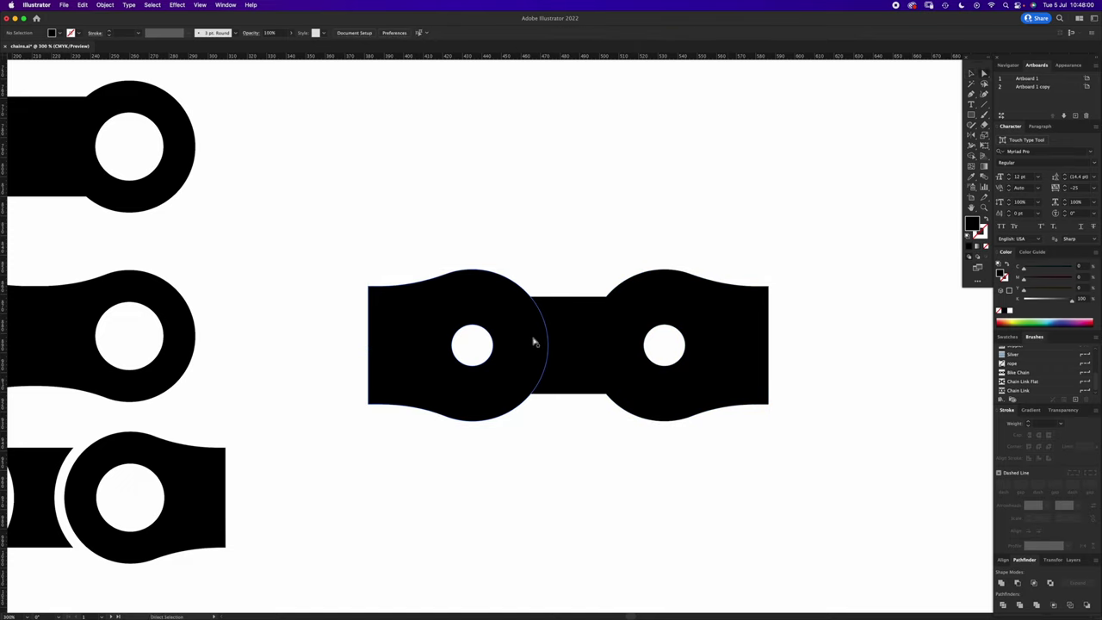
# - Ungroup the united half links and subtract them from the middle rectangle with Minus Front
pyautogui.press('v')
pyautogui.click(530, 348)
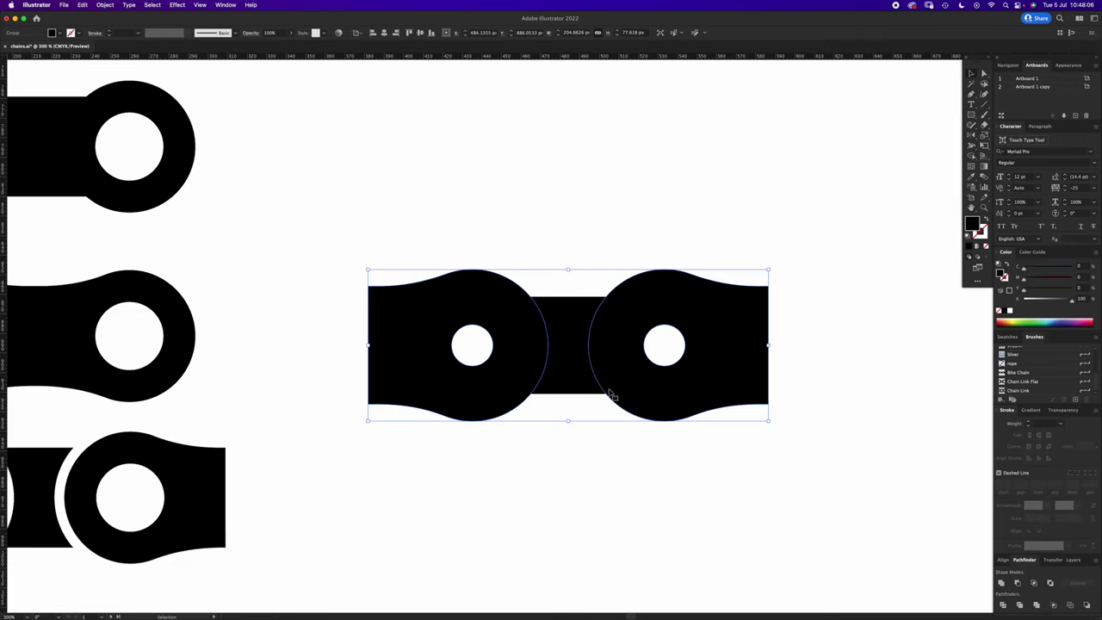
pyautogui.press('super+shift+g')
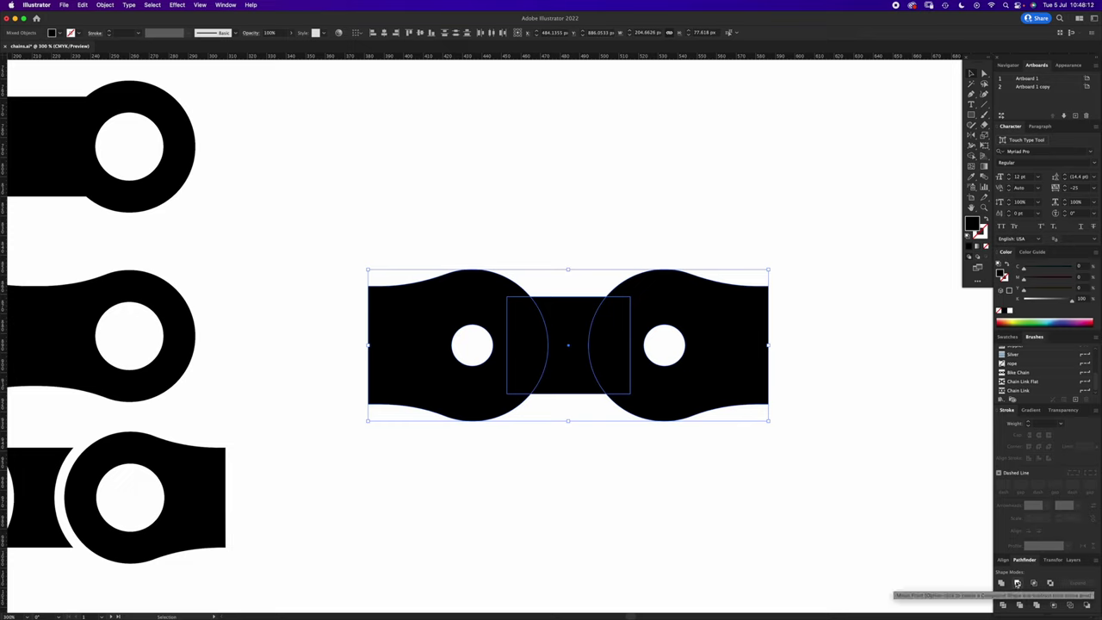
pyautogui.click(1017, 583)
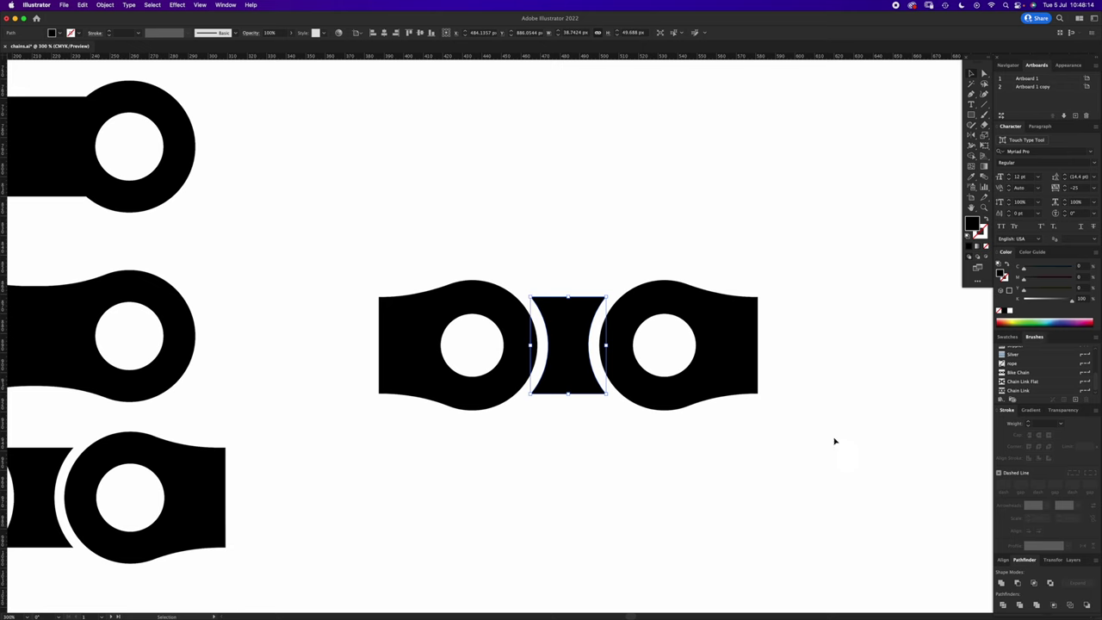
# - Group the two half links with the cut middle piece and scale the tile down to about 54 by 19 px
pyautogui.click(688, 217)
pyautogui.press('z')
pyautogui.keyDown('alt'); pyautogui.click(556, 406); pyautogui.keyUp('alt')
pyautogui.keyDown('alt'); pyautogui.click(551, 406); pyautogui.keyUp('alt')
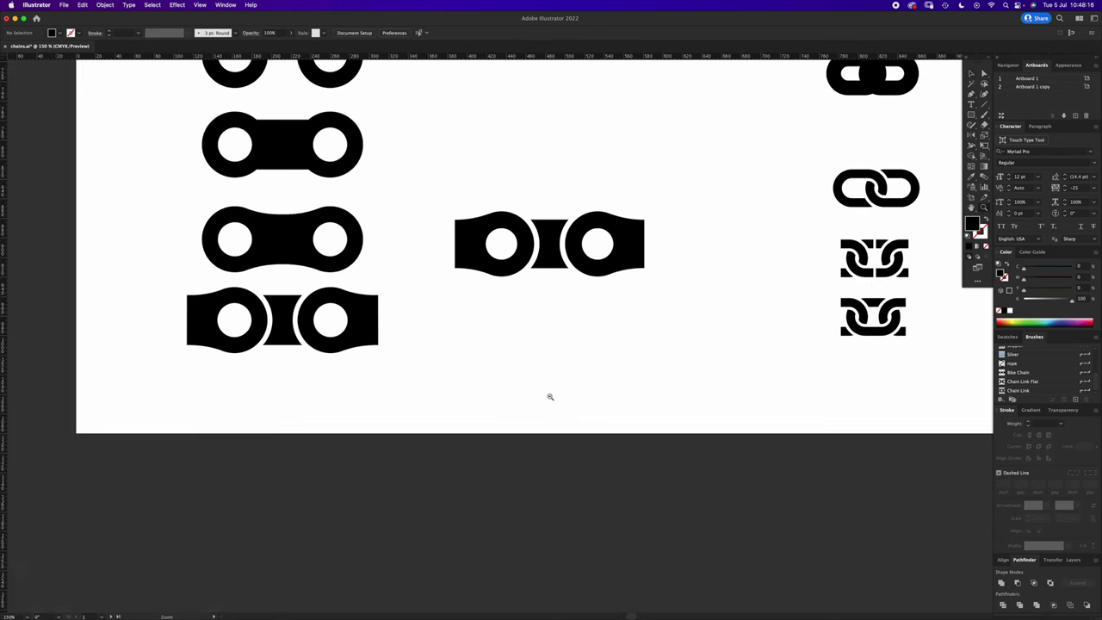
pyautogui.moveTo(540, 365); pyautogui.dragTo(542, 422)
pyautogui.scroll(2, 543, 422)
pyautogui.moveTo(479, 443); pyautogui.dragTo(647, 339)
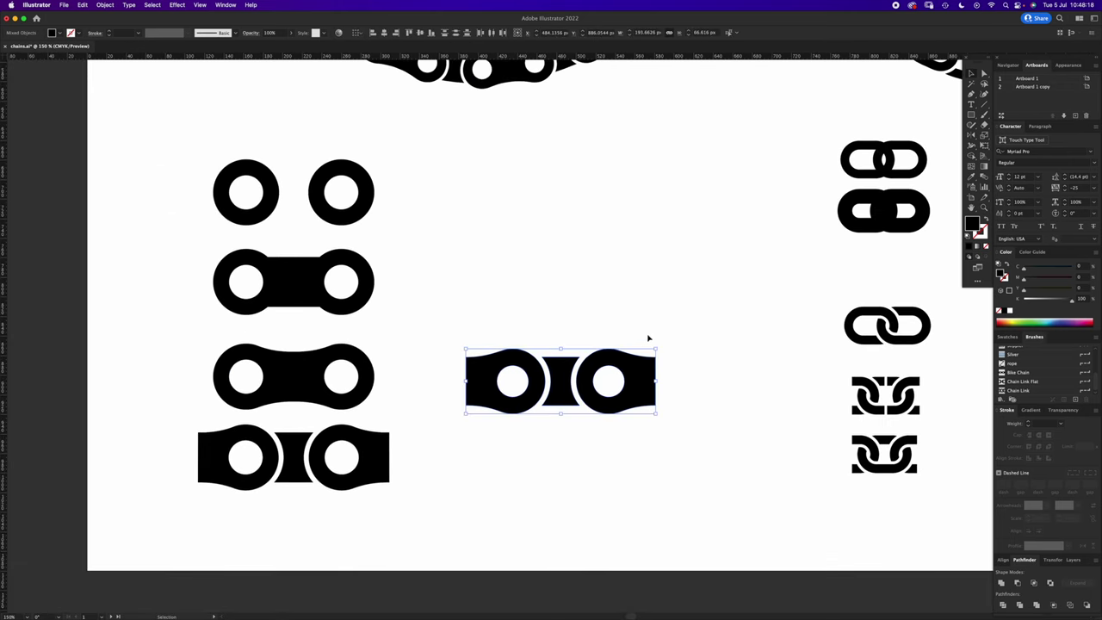
pyautogui.press('a')
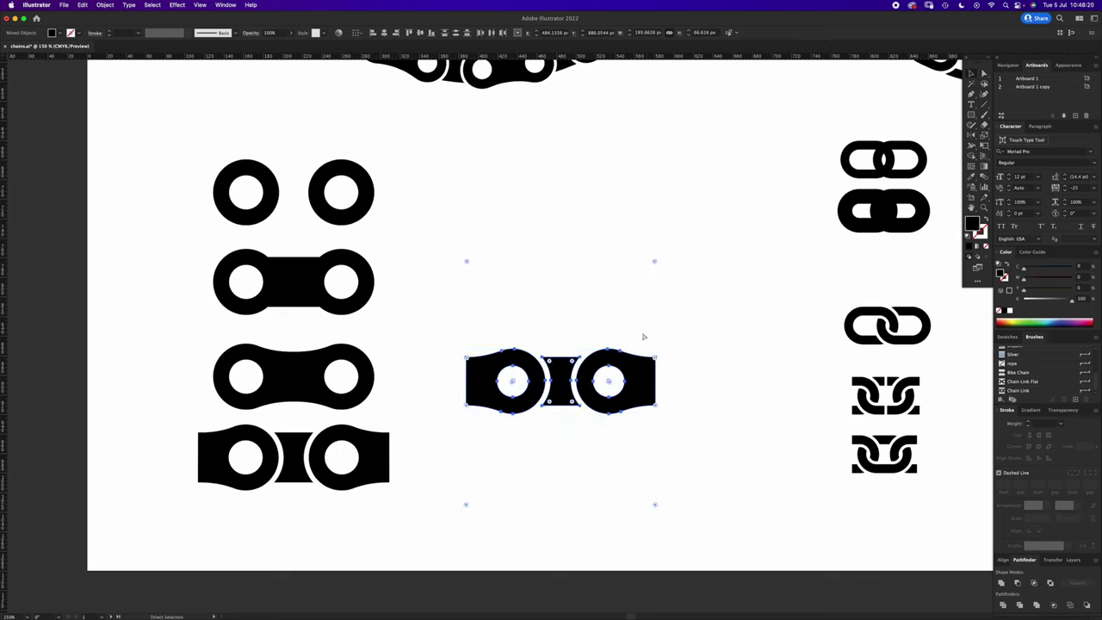
pyautogui.press('v')
pyautogui.moveTo(656, 379); pyautogui.dragTo(588, 386)
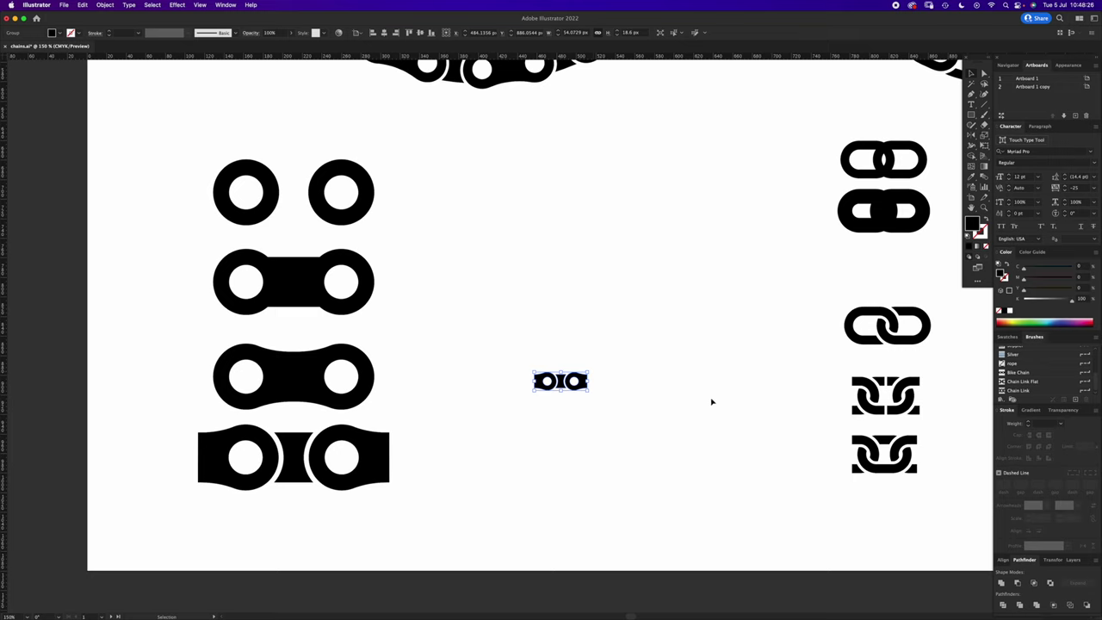
# - Create a pattern brush named BIKE2 from the small chain tile with the colorization method Tints
pyautogui.click(1096, 339)
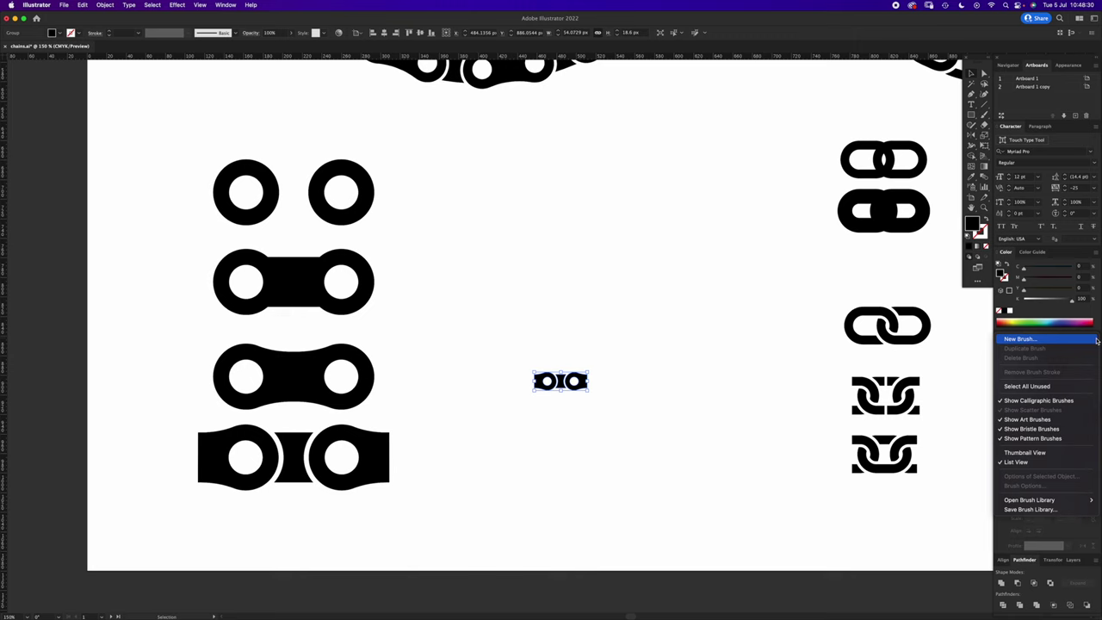
pyautogui.click(1019, 338)
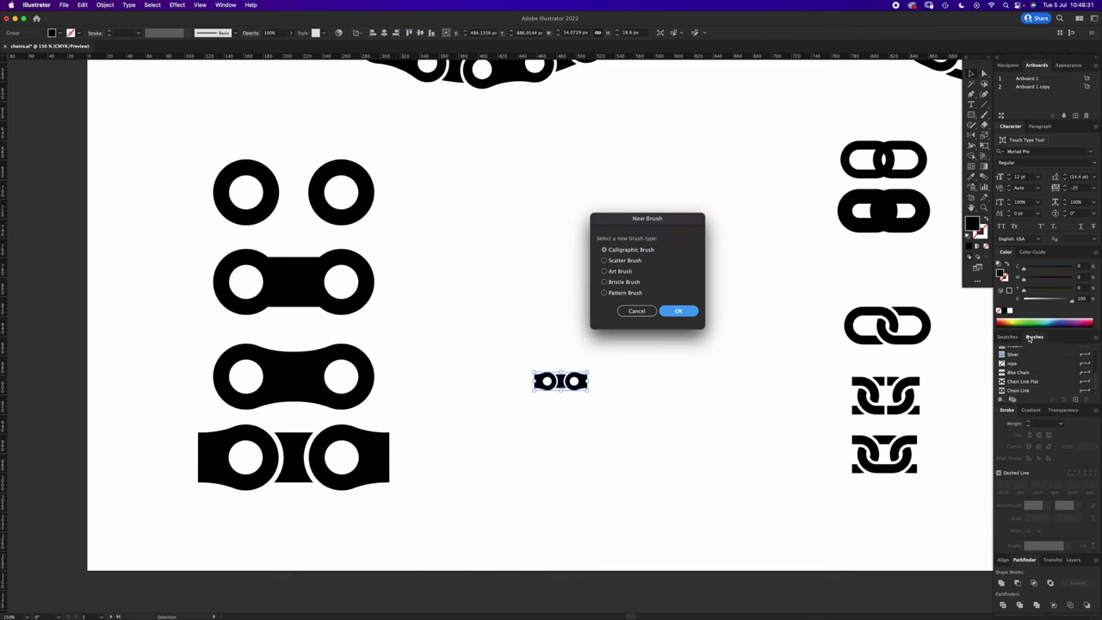
pyautogui.click(615, 294)
pyautogui.click(676, 311)
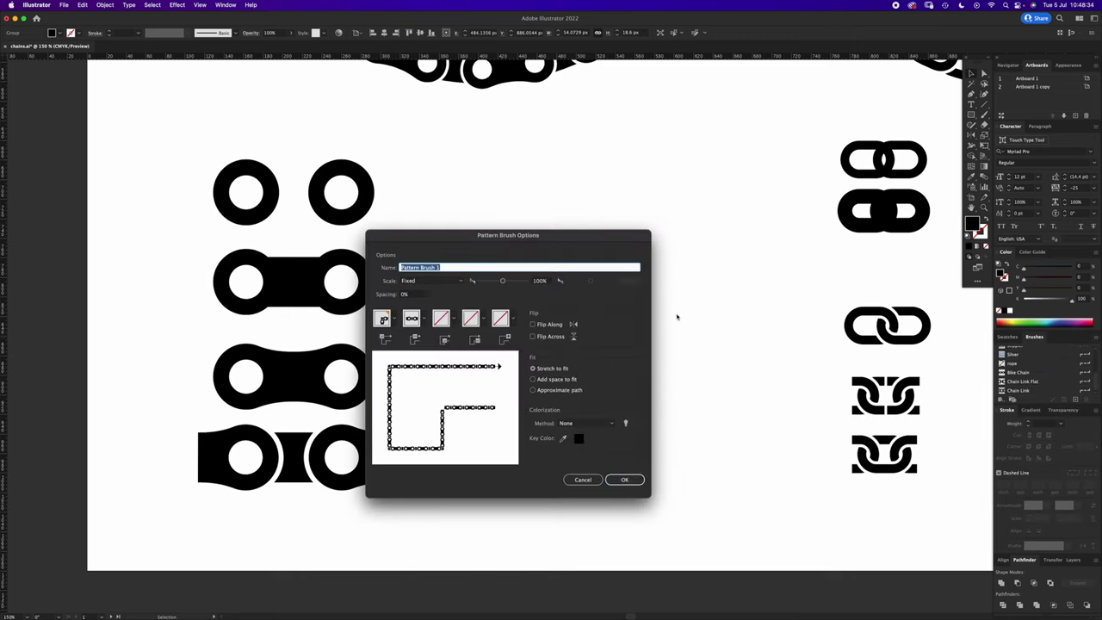
pyautogui.moveTo(524, 249); pyautogui.dragTo(798, 224)
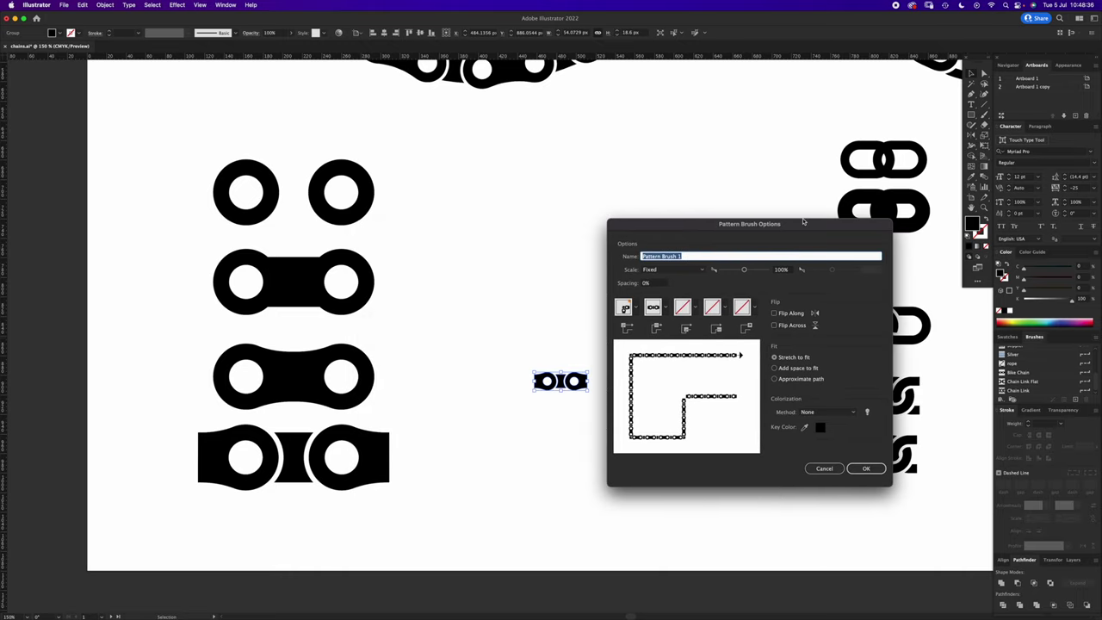
pyautogui.write('B')
pyautogui.click(828, 413)
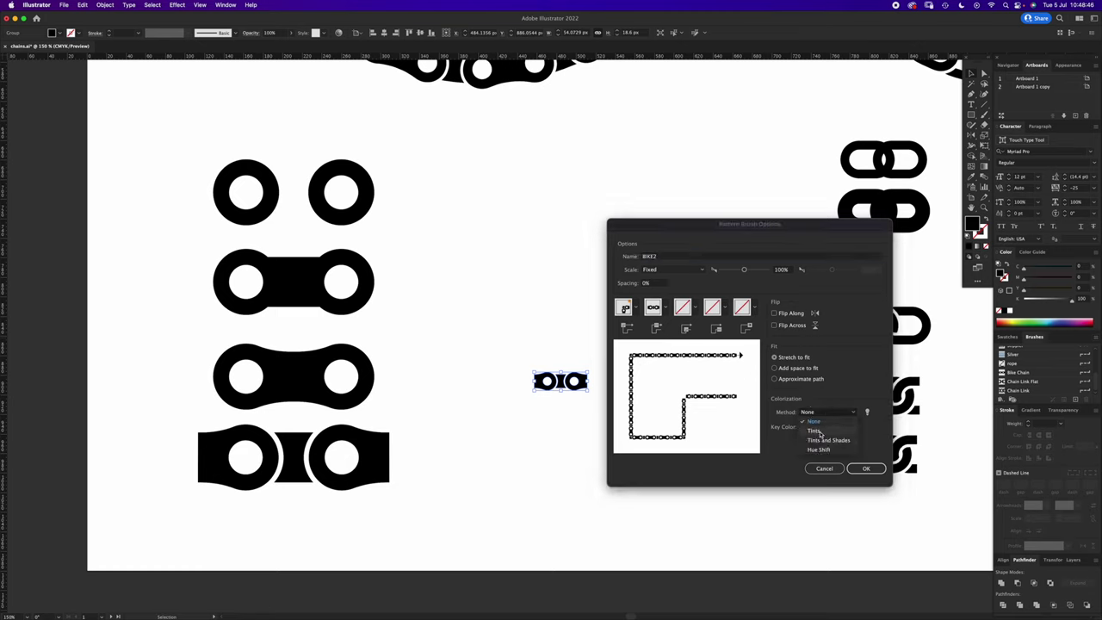
pyautogui.click(823, 431)
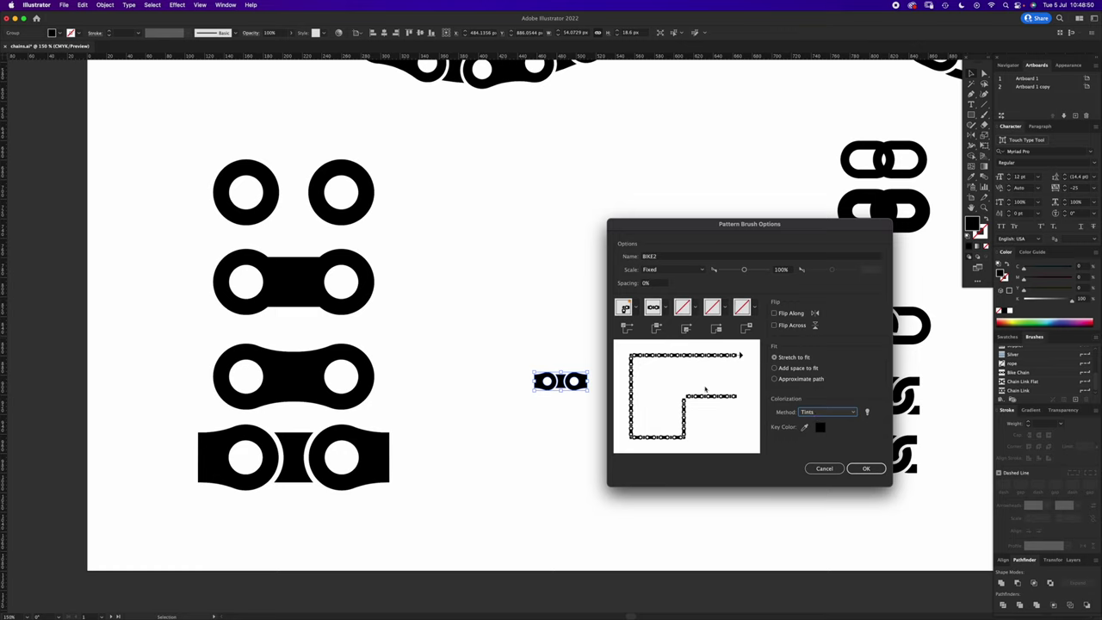
pyautogui.click(866, 469)
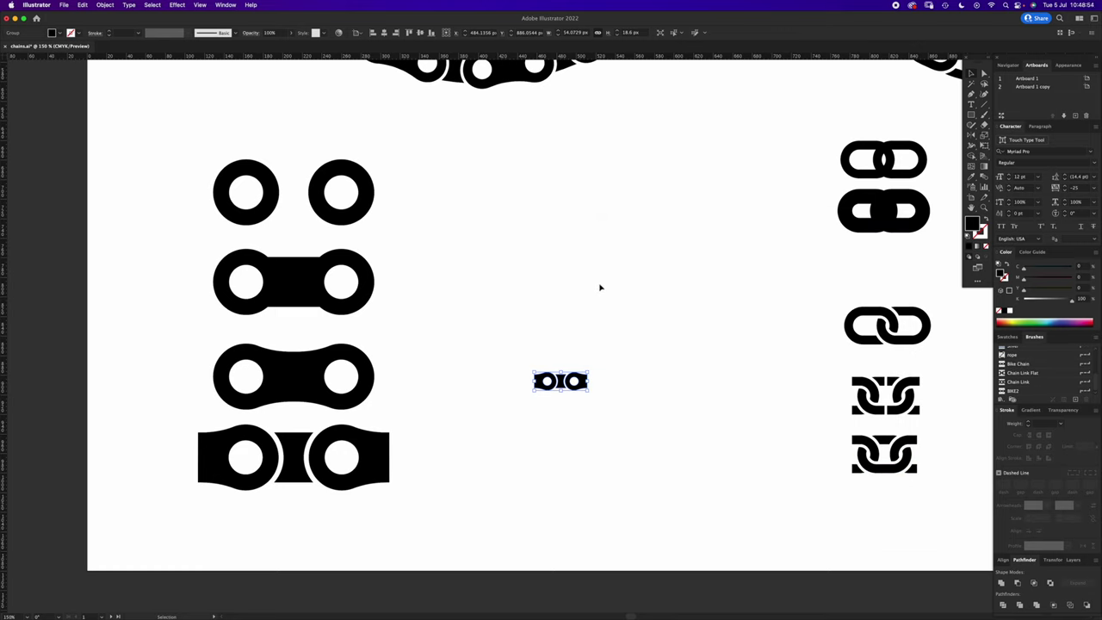
# - Paint a diagonal test stroke with the BIKE2 brush, undo it and paint a long winding stroke around the small tile instead
pyautogui.press('b')
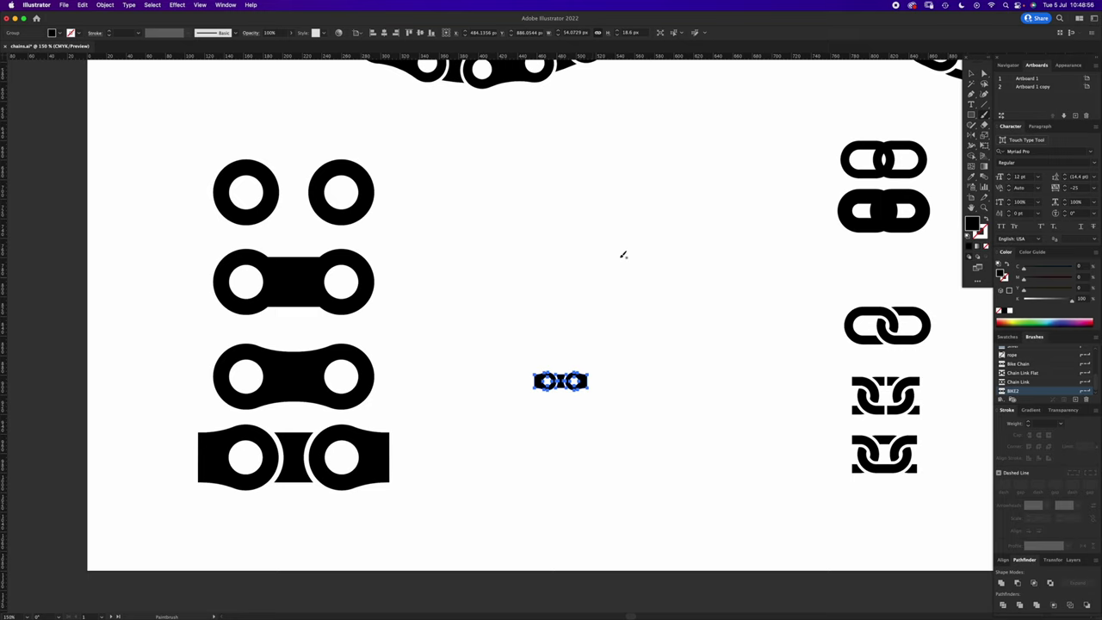
pyautogui.moveTo(415, 380); pyautogui.dragTo(785, 148)
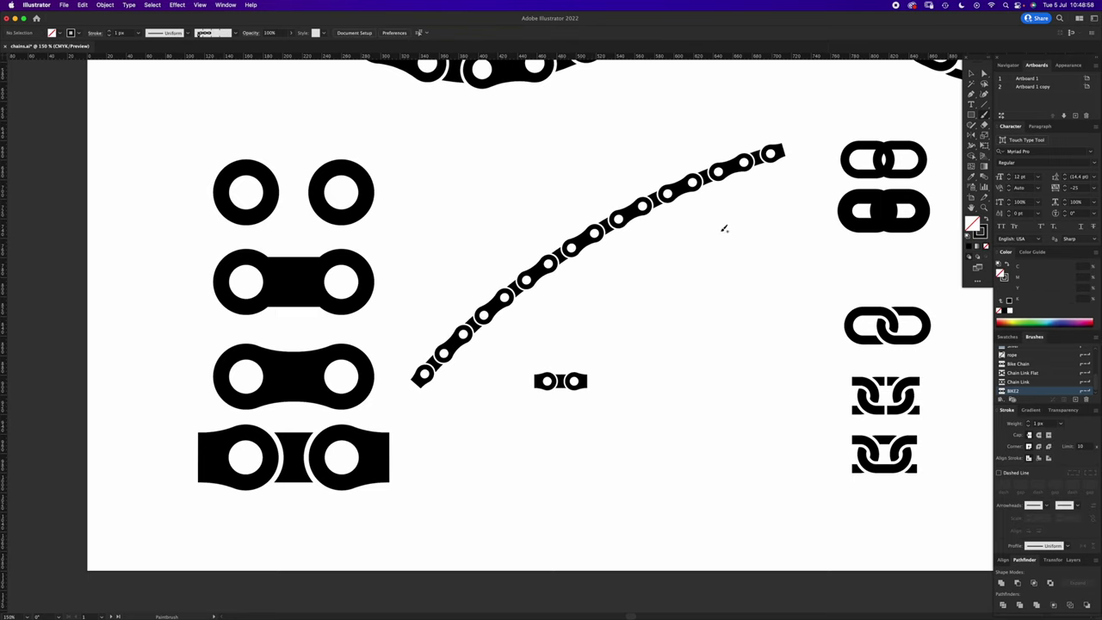
pyautogui.hotkey('ctrl', 'z')
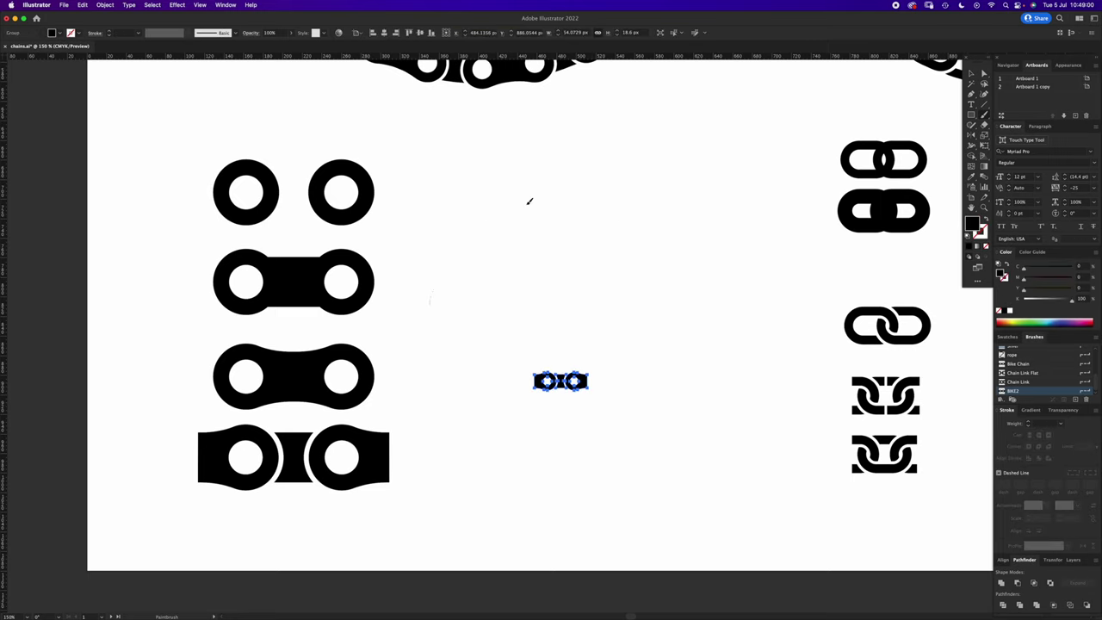
pyautogui.moveTo(775, 473); pyautogui.dragTo(787, 518)
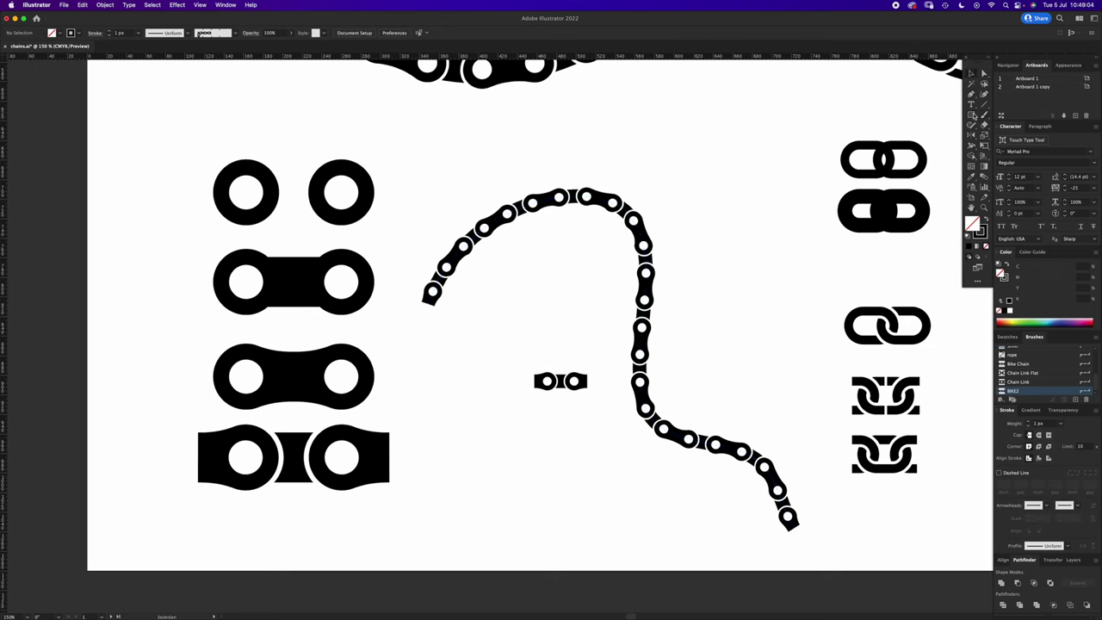
# - Draw a square about 129 by 129 px below the small tile and apply the BIKE2 brush to it
pyautogui.click(972, 115)
pyautogui.moveTo(473, 421); pyautogui.dragTo(601, 546)
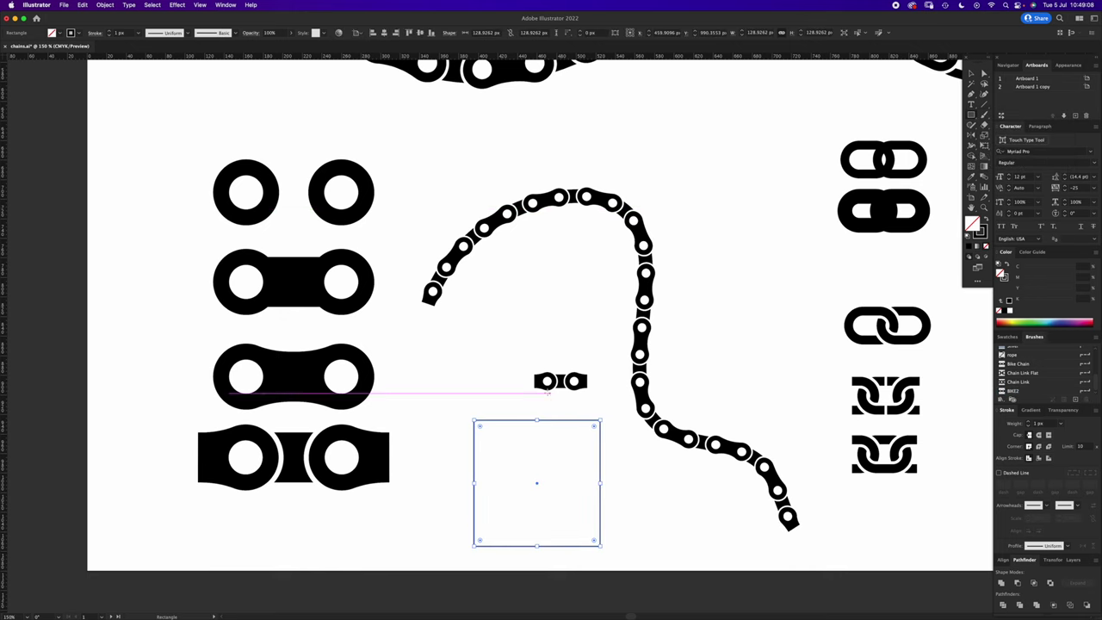
pyautogui.click(1026, 393)
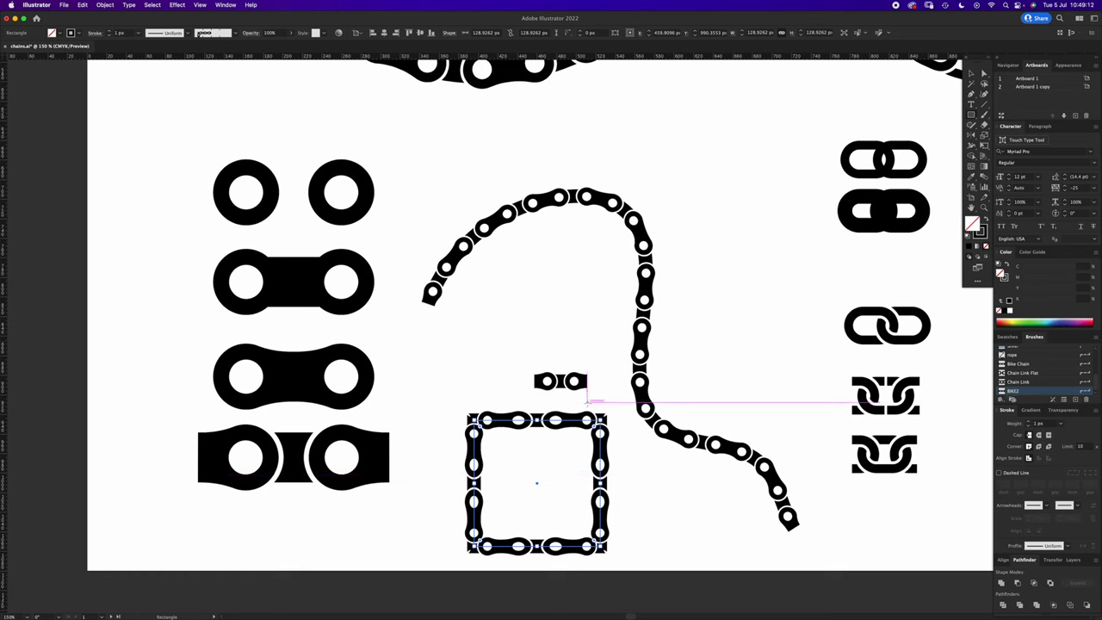
# - Enlarge the chain-brushed square to about 260 by 260 px and round its corners to a radius of about 74 px
pyautogui.moveTo(605, 419); pyautogui.dragTo(733, 291)
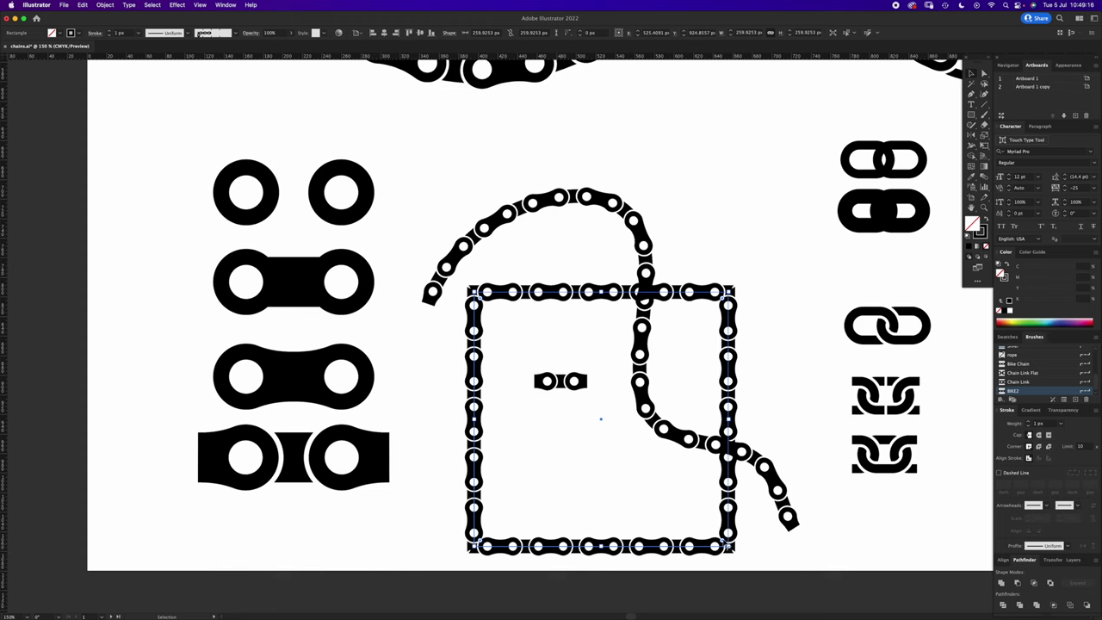
pyautogui.moveTo(715, 532); pyautogui.dragTo(638, 490)
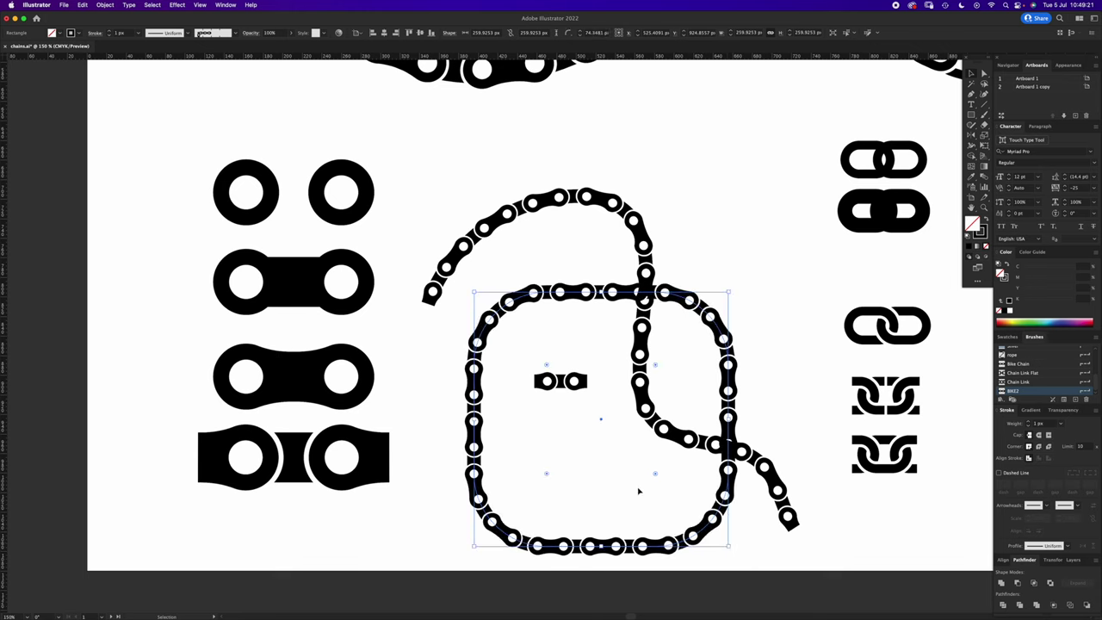
pyautogui.click(1027, 424)
pyautogui.press('Up')
pyautogui.press('Down')
# - Review the pattern brush options of BIKE2 with the rounded chain square in view and leave the settings as they are
pyautogui.doubleClick(1039, 393)
pyautogui.moveTo(762, 237); pyautogui.dragTo(811, 167)
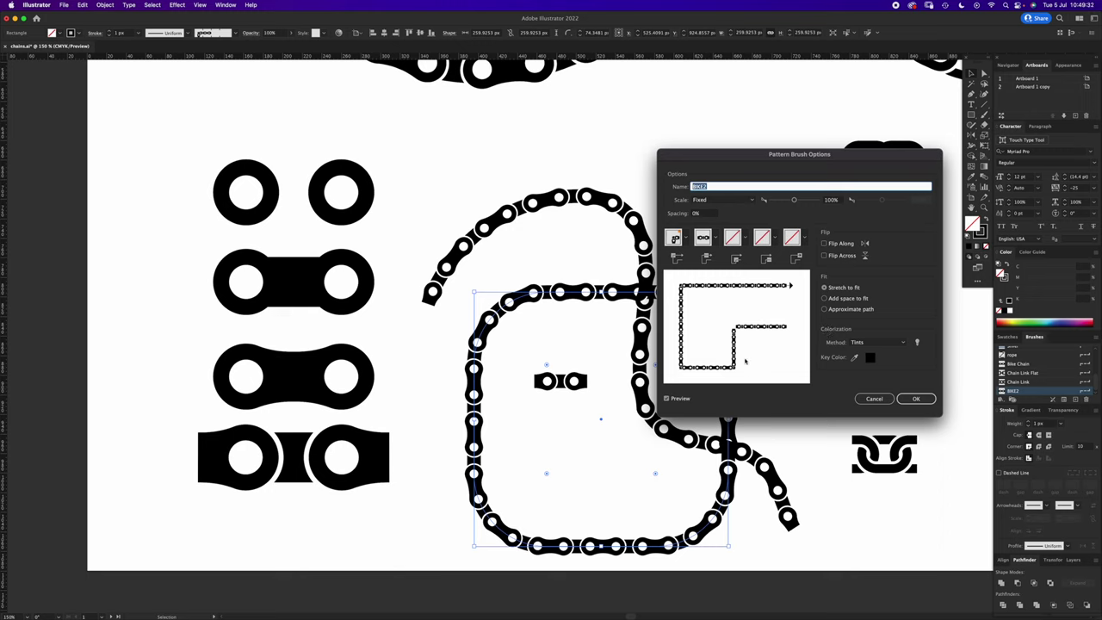
pyautogui.click(875, 398)
# - Delete the rounded chain square and the freehand chain stroke around the small tile
pyautogui.click(626, 419)
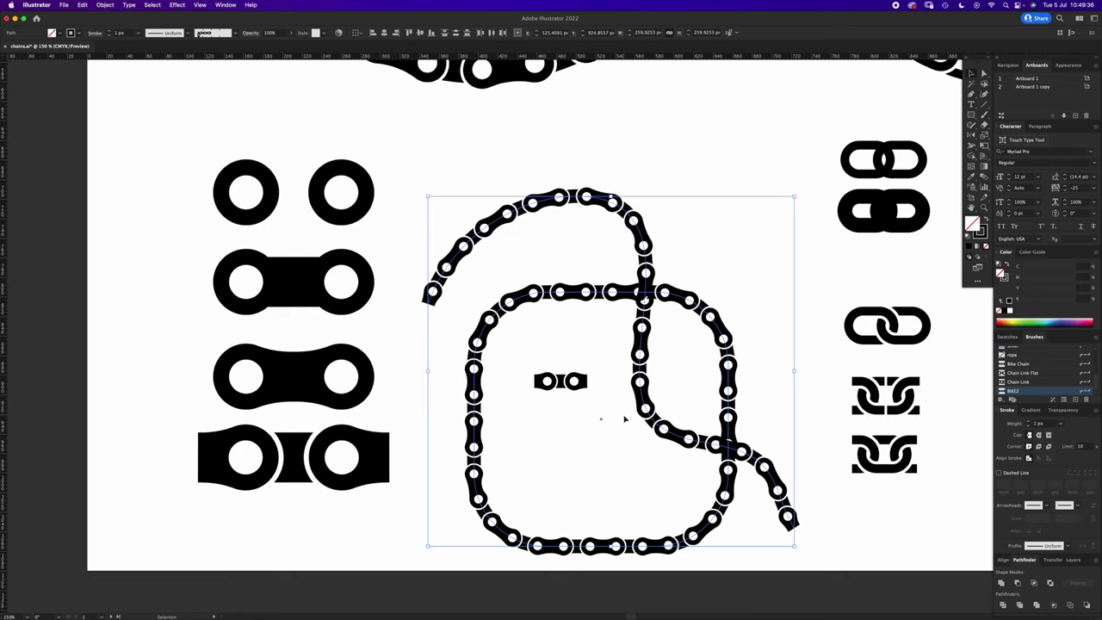
pyautogui.press('Delete')
# - Draw a rounded rectangle about 73 by 50 px beside the reference overlapping links, with the corner radius raised until its ends are fully round
pyautogui.moveTo(743, 281); pyautogui.dragTo(402, 384)
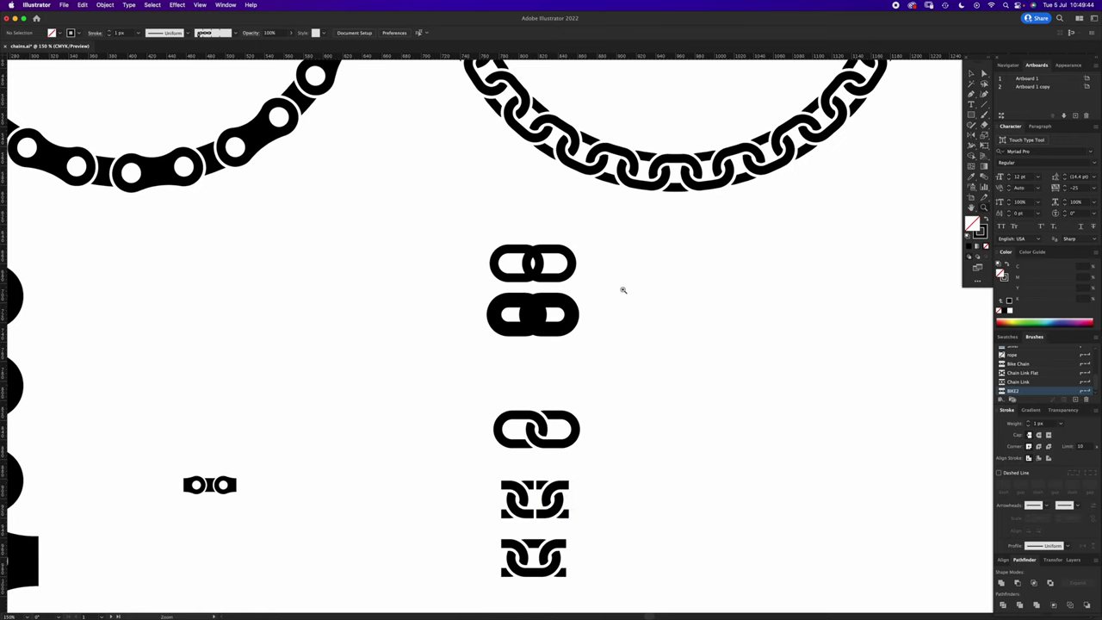
pyautogui.scroll(5, 631, 311)
pyautogui.click(440, 340)
pyautogui.click(647, 301)
pyautogui.click(971, 117)
pyautogui.click(971, 117)
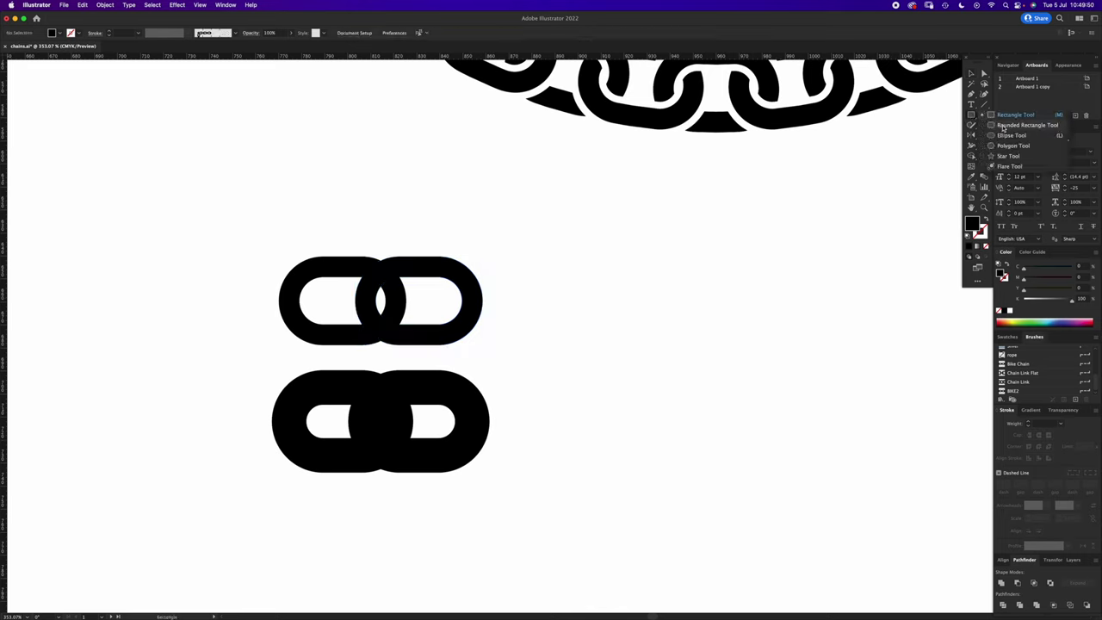
pyautogui.click(1003, 128)
pyautogui.moveTo(543, 280); pyautogui.dragTo(748, 366)
pyautogui.press('Down')
pyautogui.press('Down')
pyautogui.press('Down')
pyautogui.press('Down')
pyautogui.press('Down')
pyautogui.press('Down')
pyautogui.press('Up')
pyautogui.press('Up')
pyautogui.press('Left')
pyautogui.press('Up')
pyautogui.press('Up')
pyautogui.press('Up')
pyautogui.press('Up')
pyautogui.press('Up')
pyautogui.press('Up')
pyautogui.press('Up')
pyautogui.press('Up')
pyautogui.press('Up')
pyautogui.press('Up')
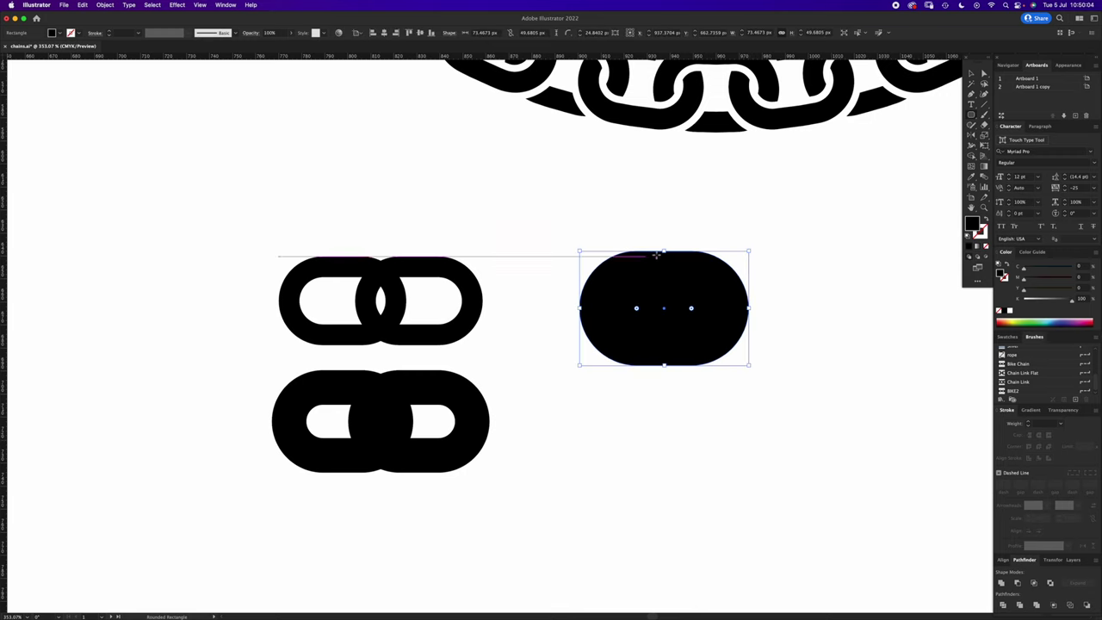
# - Remove the rounded rectangle's fill and give it a black stroke of 10 px
pyautogui.press('v')
pyautogui.moveTo(971, 226); pyautogui.dragTo(985, 235)
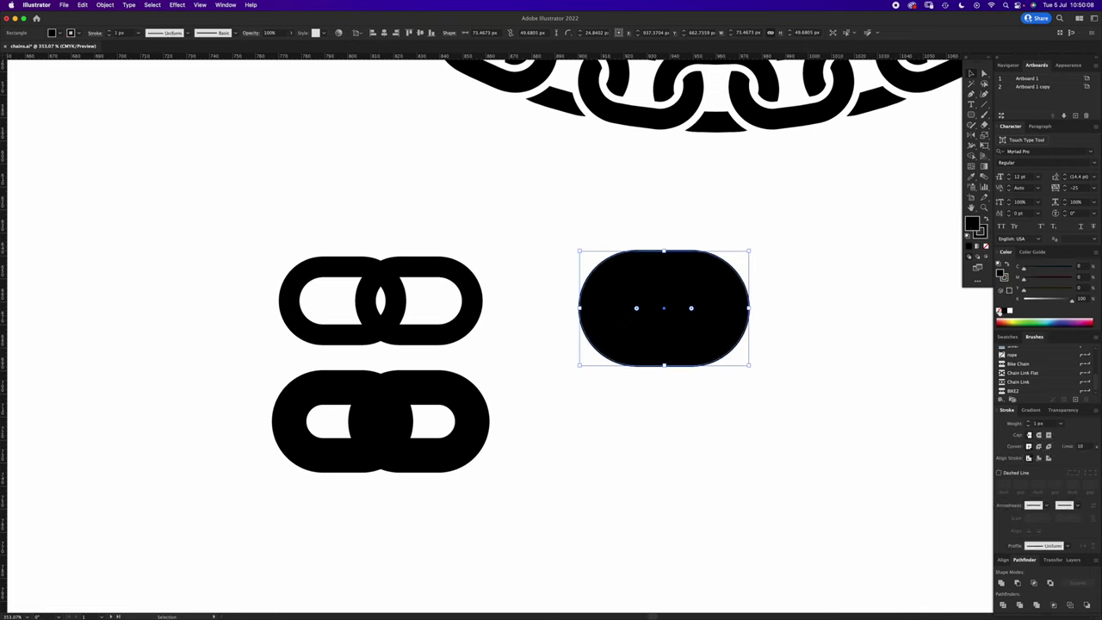
pyautogui.click(1000, 311)
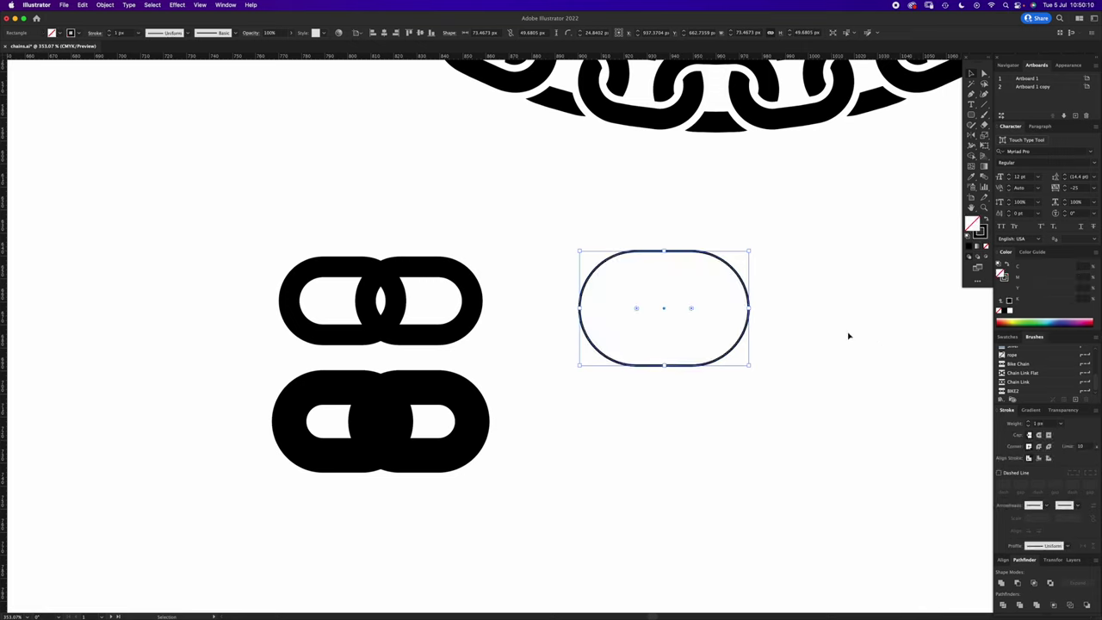
pyautogui.moveTo(1048, 424); pyautogui.dragTo(1010, 421)
pyautogui.press('Up')
pyautogui.press('Up')
pyautogui.press('Up')
pyautogui.press('Up')
pyautogui.press('Up')
pyautogui.press('Up')
pyautogui.press('Up')
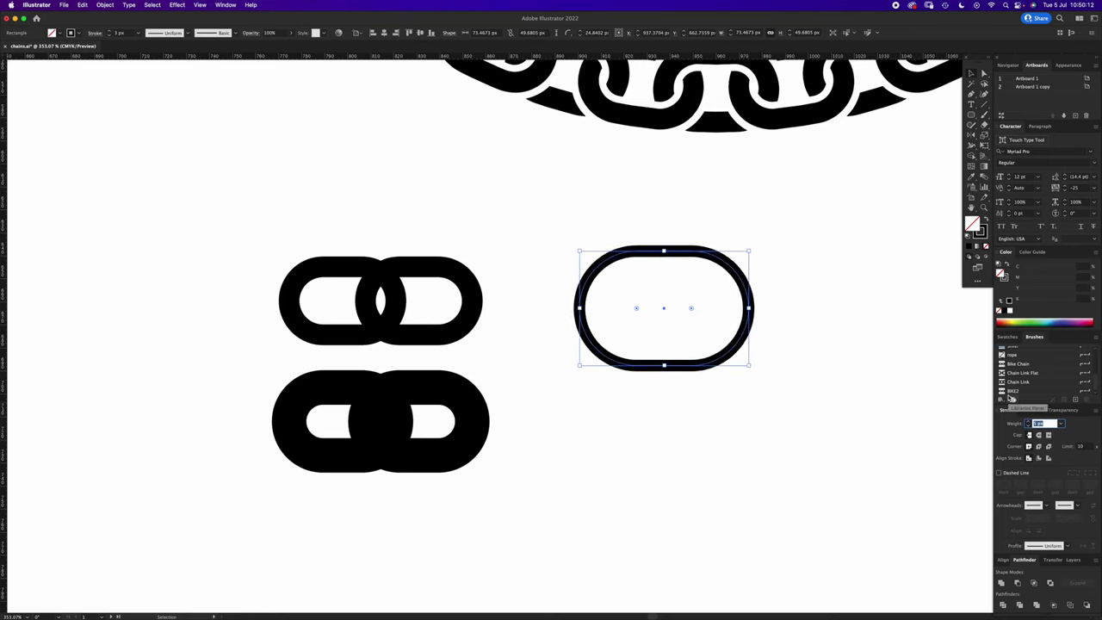
pyautogui.press('Up')
pyautogui.press('Up')
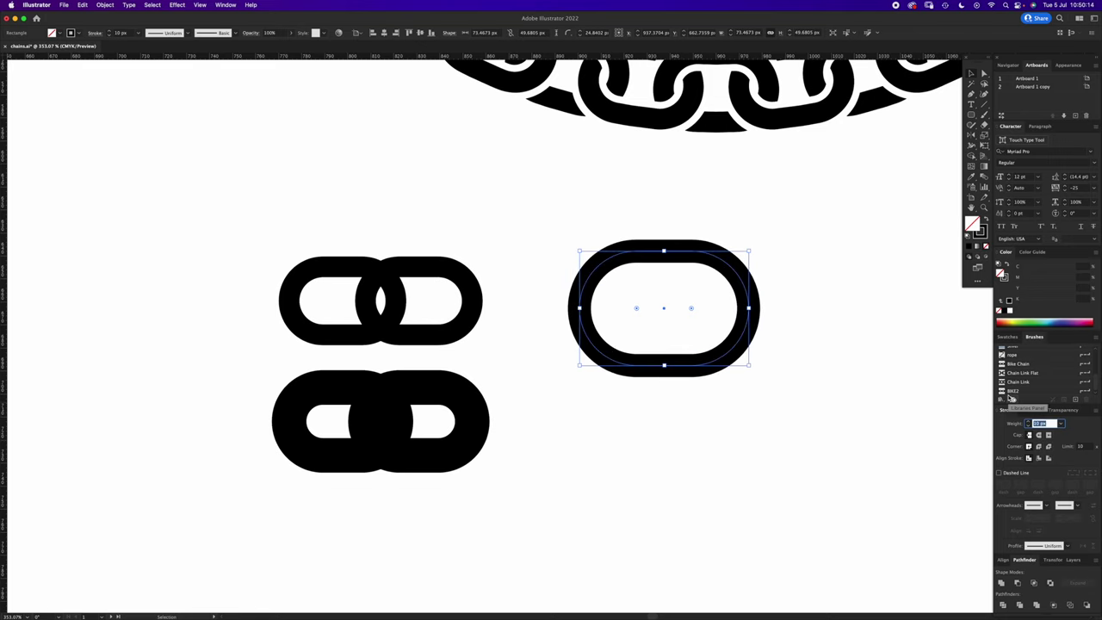
# - Scale the link outline down proportionally to about 50 by 34 px and set its stroke weight to 8 px
pyautogui.moveTo(749, 308); pyautogui.dragTo(694, 307)
pyautogui.click(1039, 423)
pyautogui.press('Down')
pyautogui.press('Down')
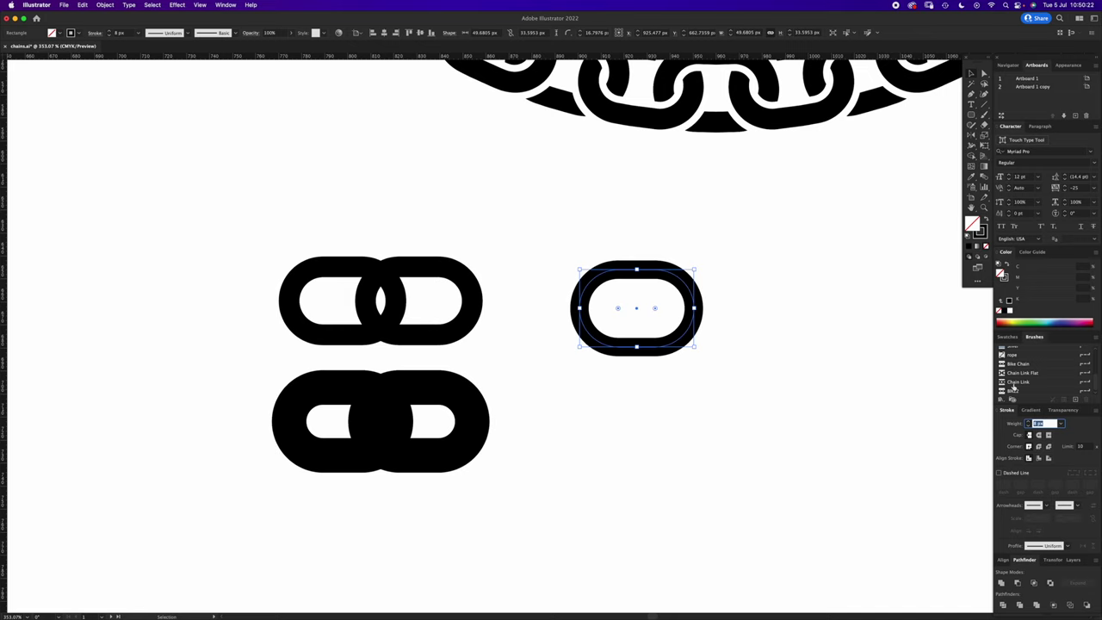
# - Duplicate the link about 38 px to the right at the same height so the two links overlap
pyautogui.click(767, 351)
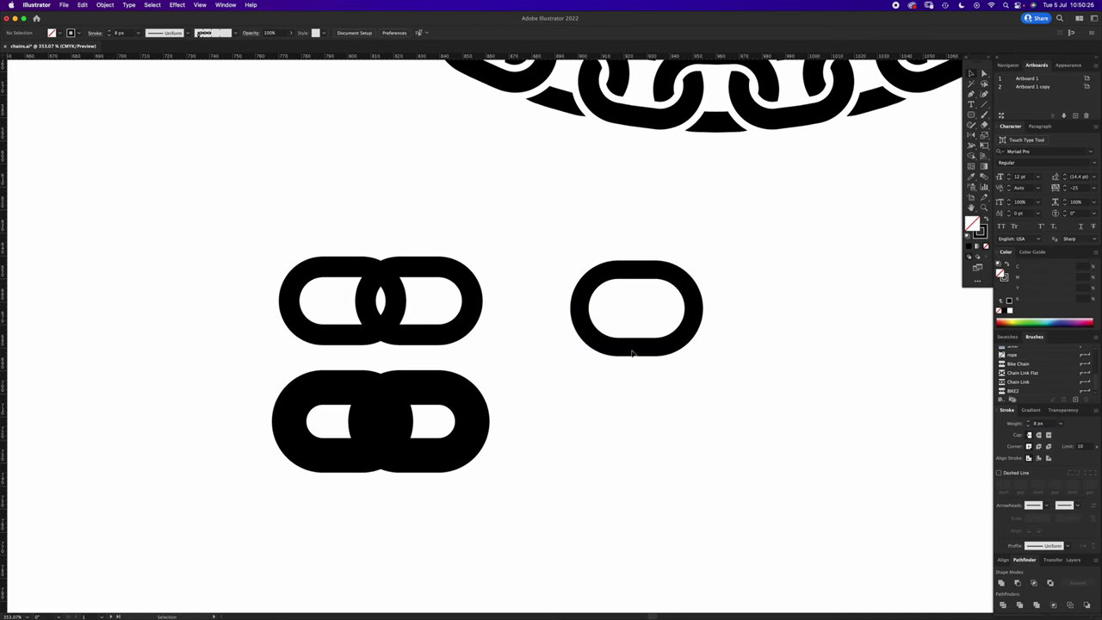
pyautogui.click(675, 311)
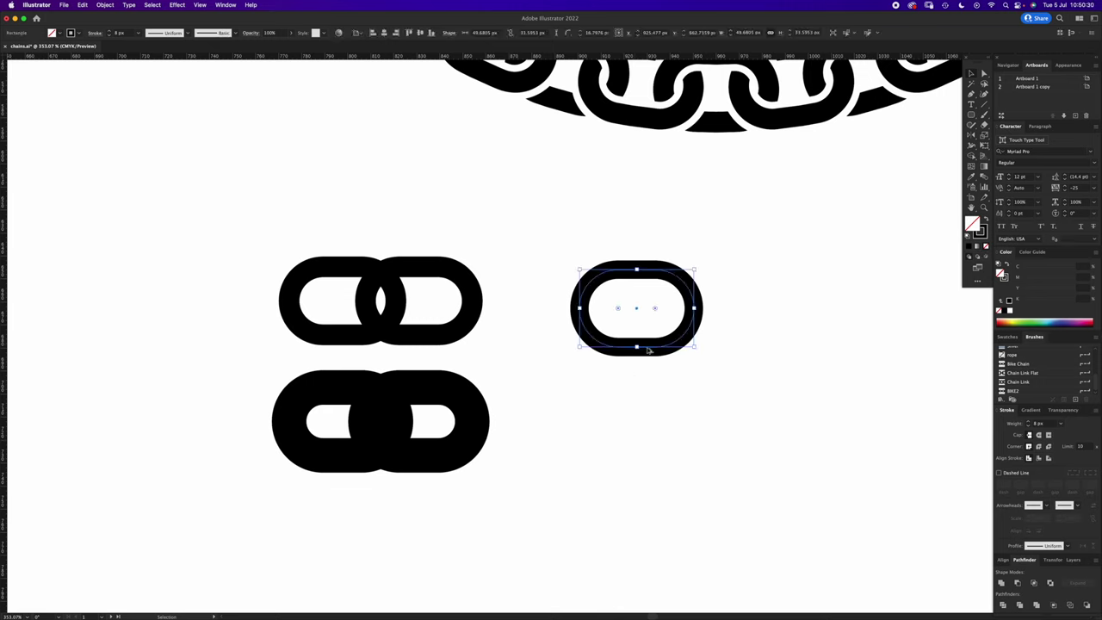
pyautogui.moveTo(650, 349); pyautogui.dragTo(736, 364)
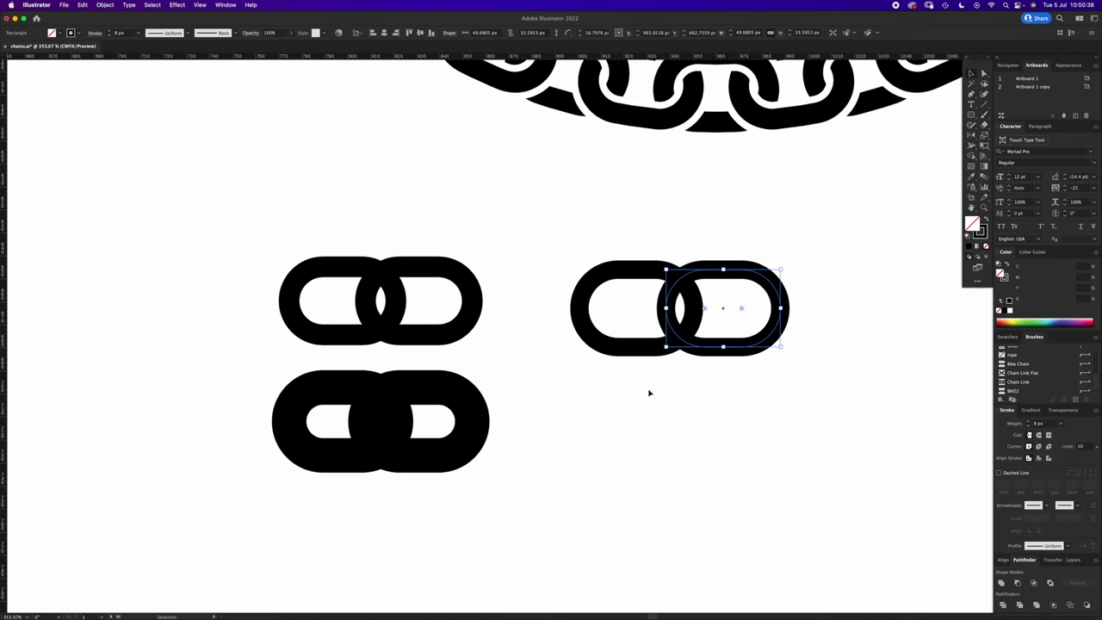
# - Select both overlapping links and expand their strokes into filled shapes
pyautogui.moveTo(594, 420); pyautogui.dragTo(817, 216)
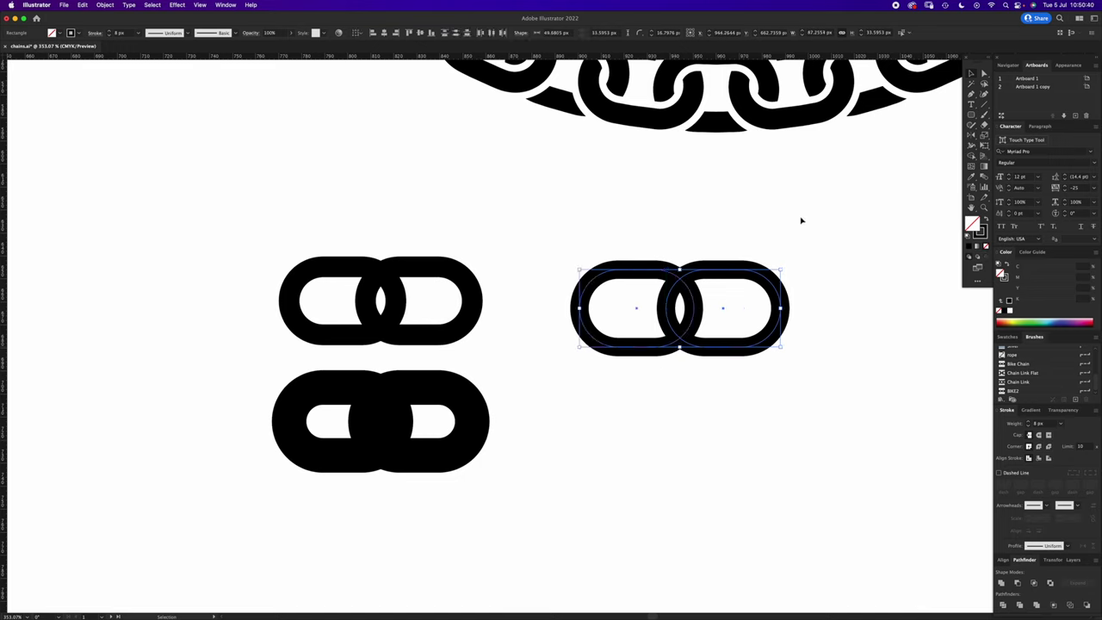
pyautogui.click(102, 4)
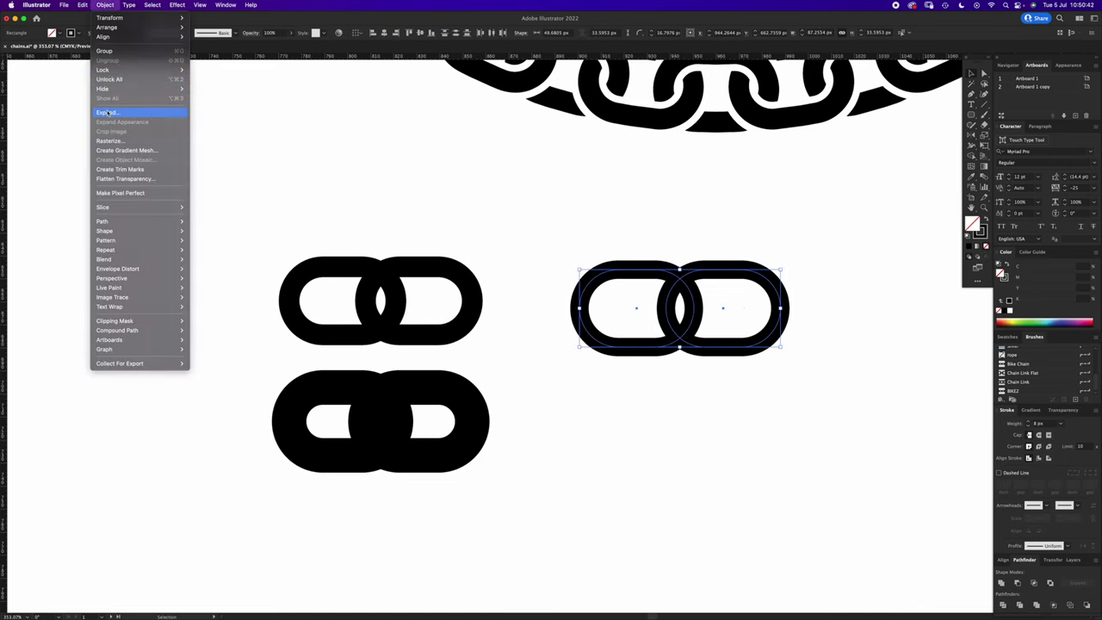
pyautogui.click(121, 112)
pyautogui.click(564, 385)
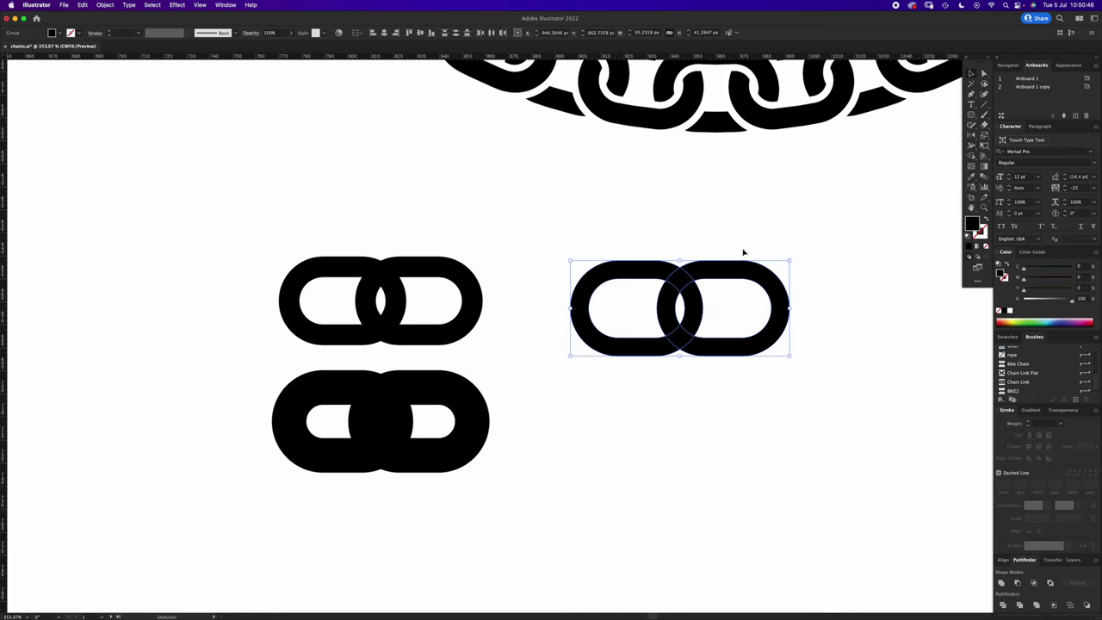
# - Copy both expanded links in place and give the copy a black stroke of 4.1 px
pyautogui.press('a')
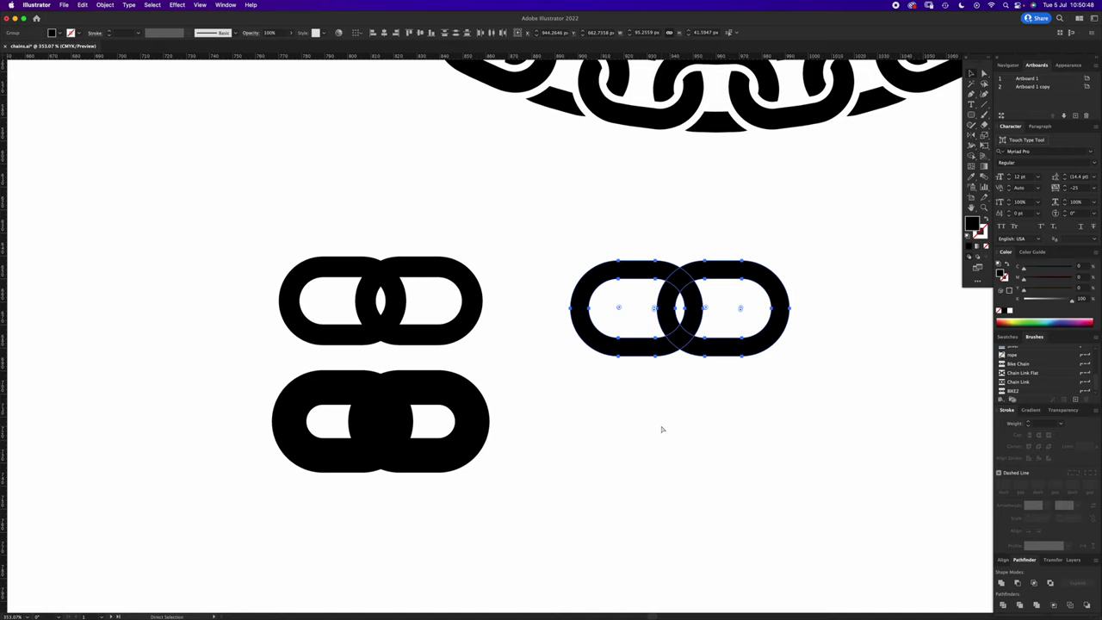
pyautogui.press('v')
pyautogui.moveTo(733, 340); pyautogui.dragTo(798, 257)
pyautogui.moveTo(974, 224); pyautogui.dragTo(984, 235)
pyautogui.click(1018, 421)
pyautogui.press('Up')
pyautogui.press('Up')
pyautogui.press('Up')
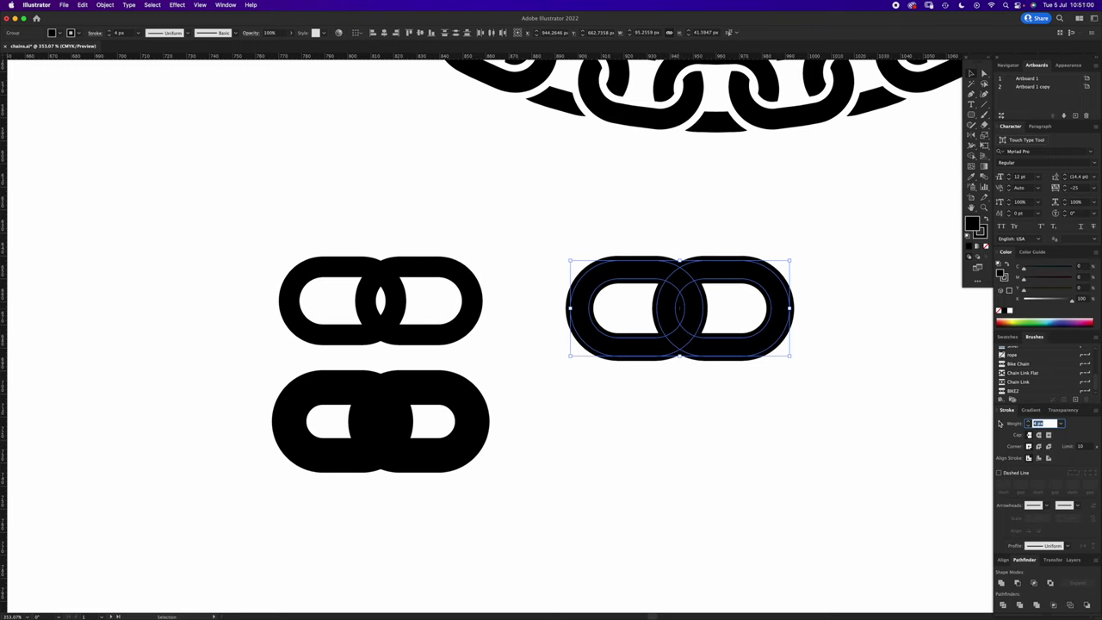
pyautogui.press('Return')
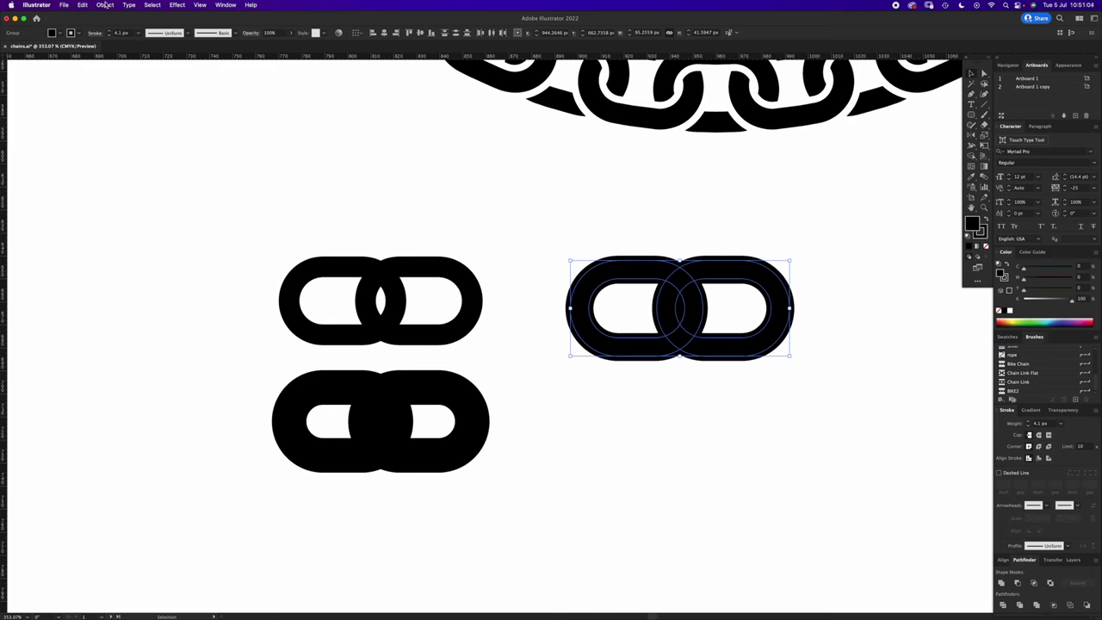
# - Expand the fill and stroke of the two thickened links
pyautogui.click(105, 5)
pyautogui.click(120, 116)
pyautogui.click(566, 386)
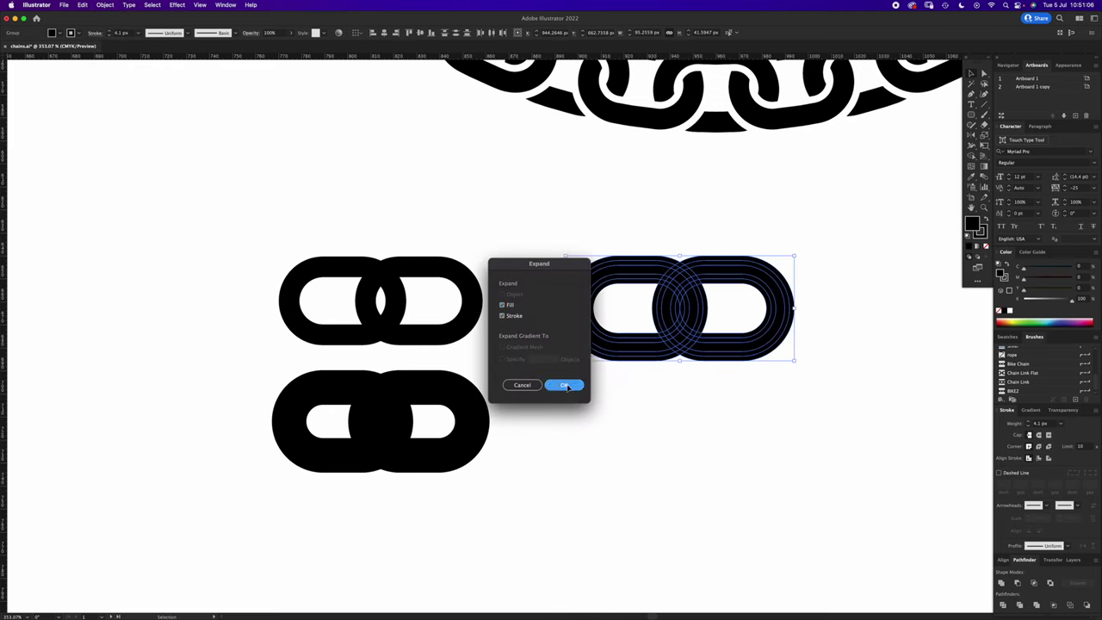
# - Unite the pieces of each thickened link so that each one becomes a single shape
pyautogui.click(622, 349)
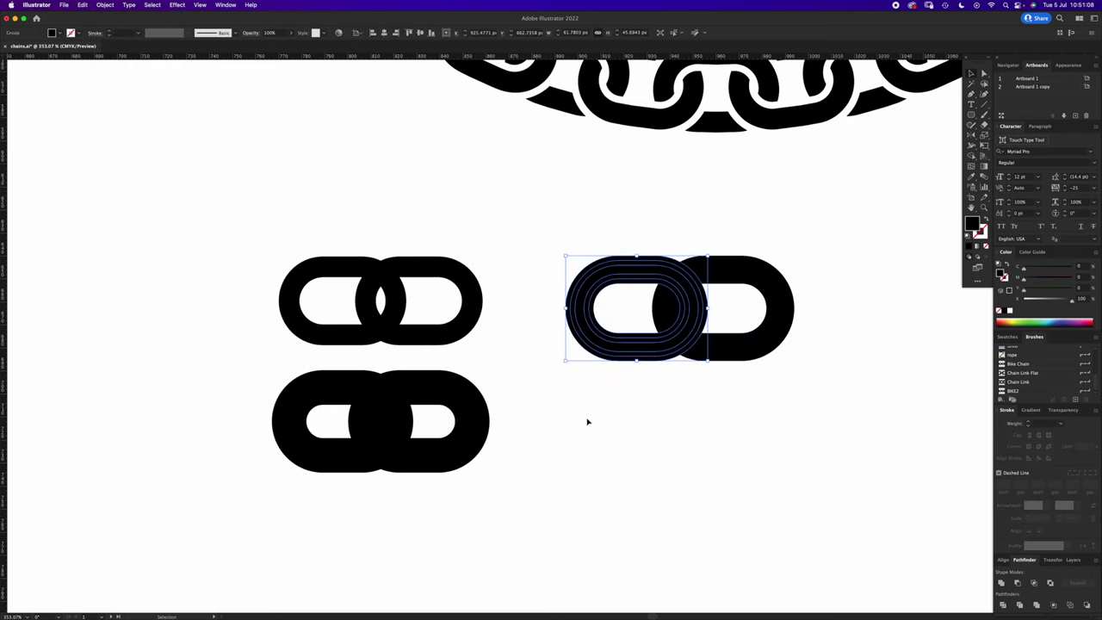
pyautogui.click(747, 351)
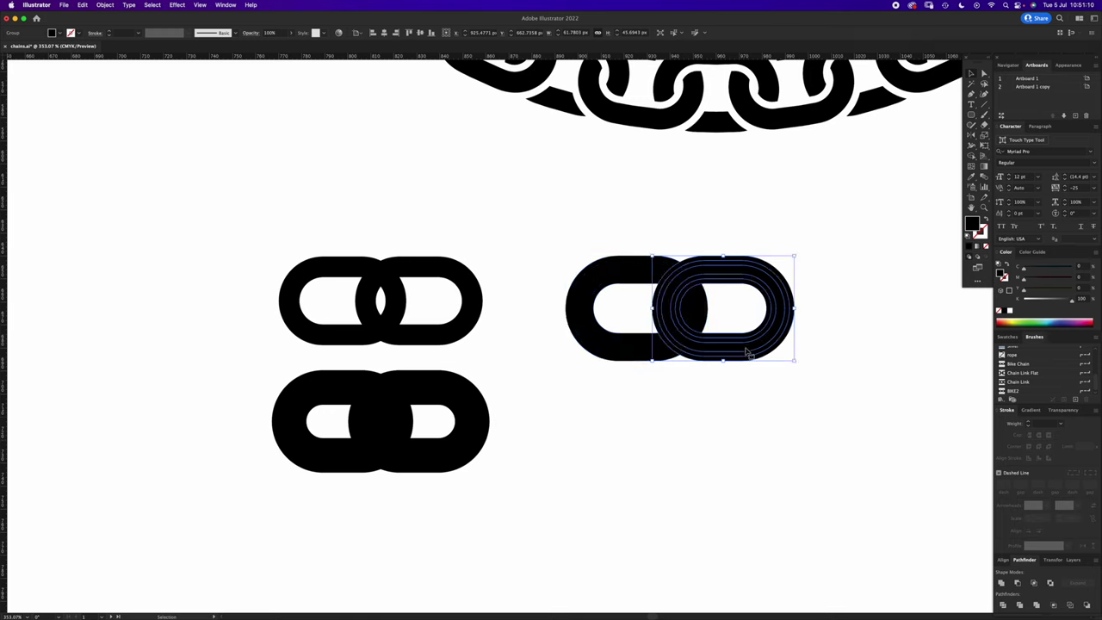
pyautogui.click(1002, 583)
pyautogui.click(656, 422)
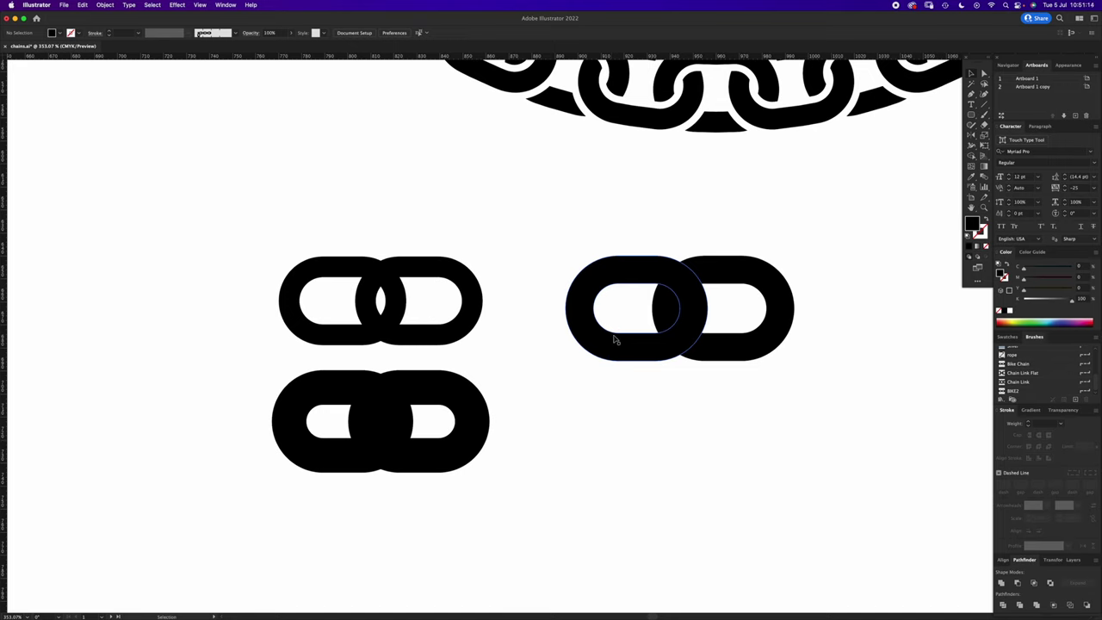
# - Move the reference interlocked links up, closer below the thick reference links
pyautogui.press('z')
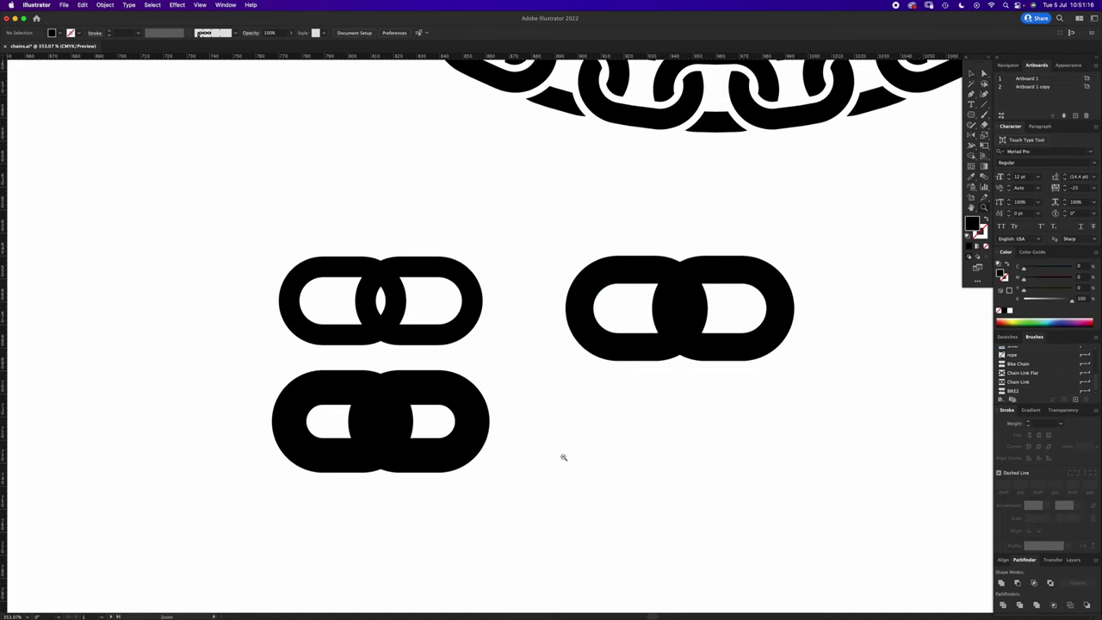
pyautogui.keyDown('alt'); pyautogui.click(564, 457); pyautogui.keyUp('alt')
pyautogui.press('v')
pyautogui.moveTo(347, 447); pyautogui.dragTo(422, 575)
pyautogui.moveTo(417, 551); pyautogui.dragTo(418, 448)
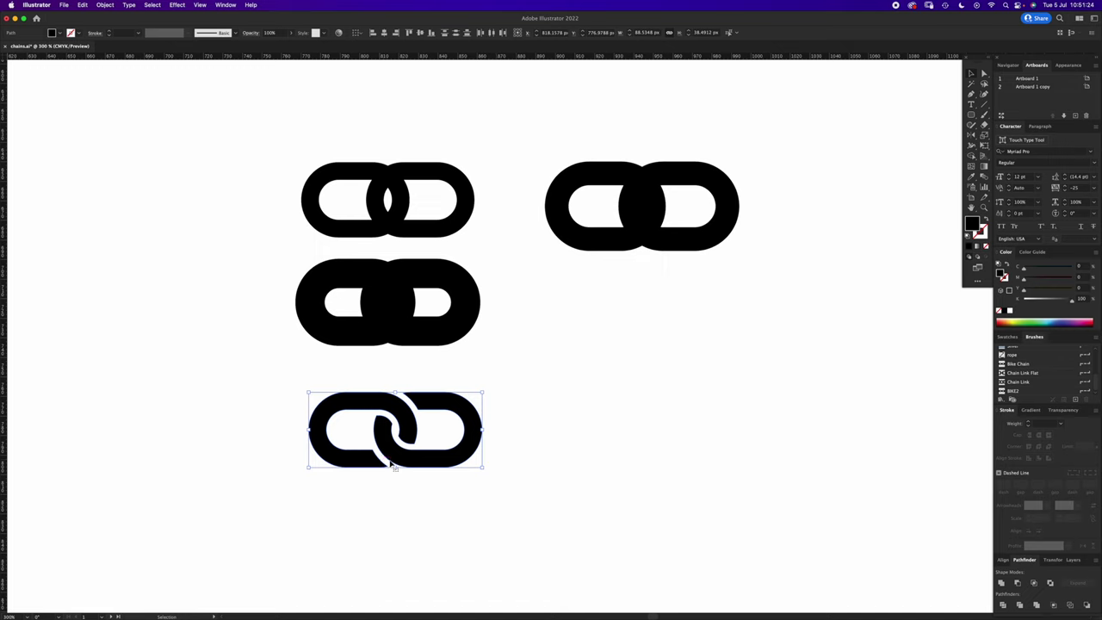
# - Cut the thick left link across its top and right side with the Knife and delete everything except the upper-right arc
pyautogui.click(592, 241)
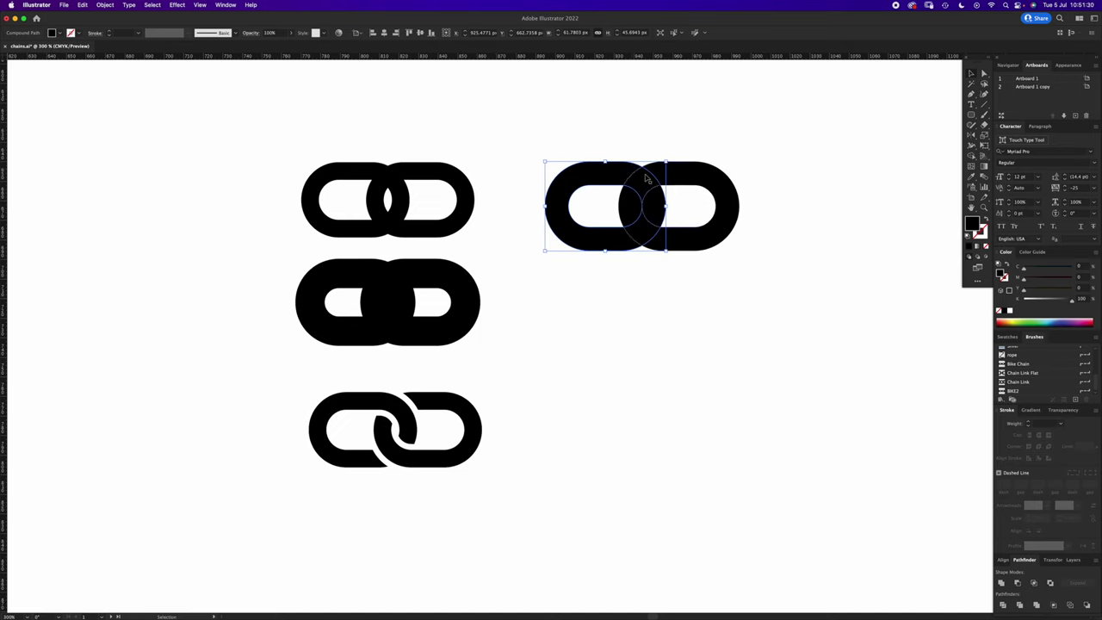
pyautogui.click(985, 125)
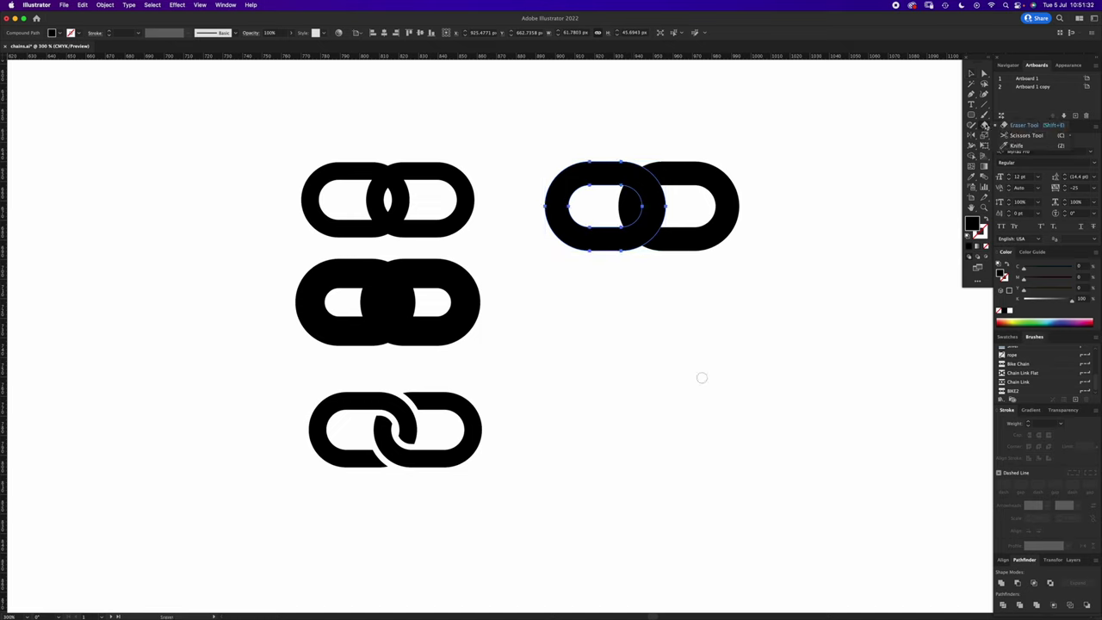
pyautogui.moveTo(611, 157)
pyautogui.mouseDown()
pyautogui.moveTo(602, 191)
pyautogui.moveTo(674, 206)
pyautogui.mouseUp()
pyautogui.press('a')
pyautogui.click(609, 271)
pyautogui.click(604, 240)
pyautogui.press('Delete')
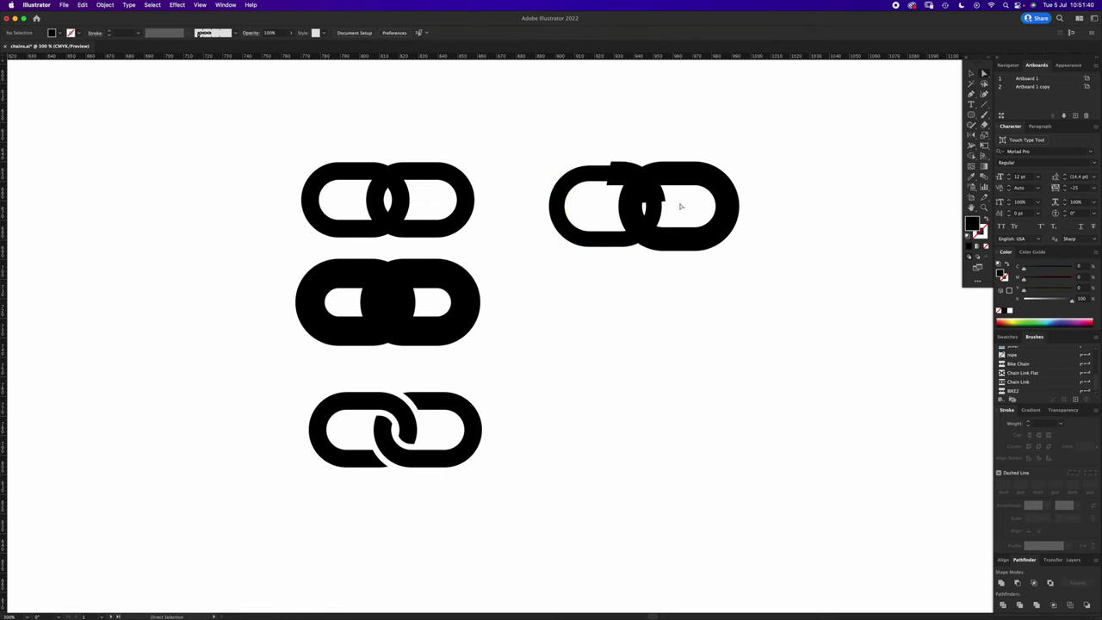
# - Cut the thick right link across its left side and bottom with the Knife and delete everything except the lower-left arc
pyautogui.click(712, 177)
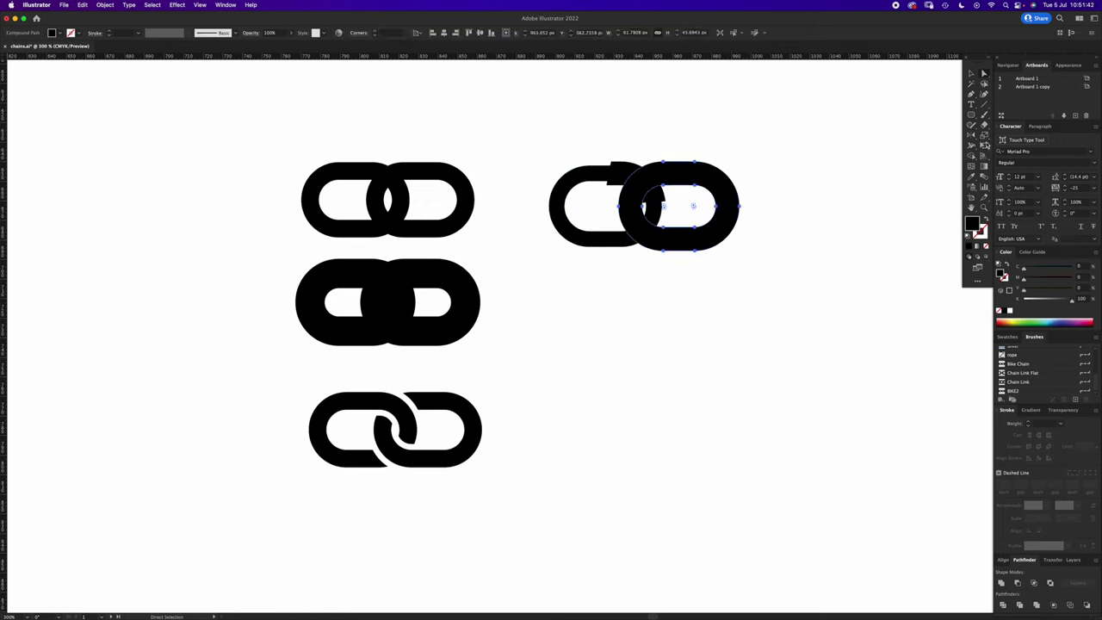
pyautogui.click(984, 125)
pyautogui.moveTo(652, 207); pyautogui.dragTo(594, 199)
pyautogui.moveTo(677, 215); pyautogui.dragTo(671, 268)
pyautogui.press('a')
pyautogui.click(690, 289)
pyautogui.click(706, 242)
pyautogui.press('Delete')
# - Subtract the upper thick arc from the thin right link with Minus Front
pyautogui.press('v')
pyautogui.click(644, 181)
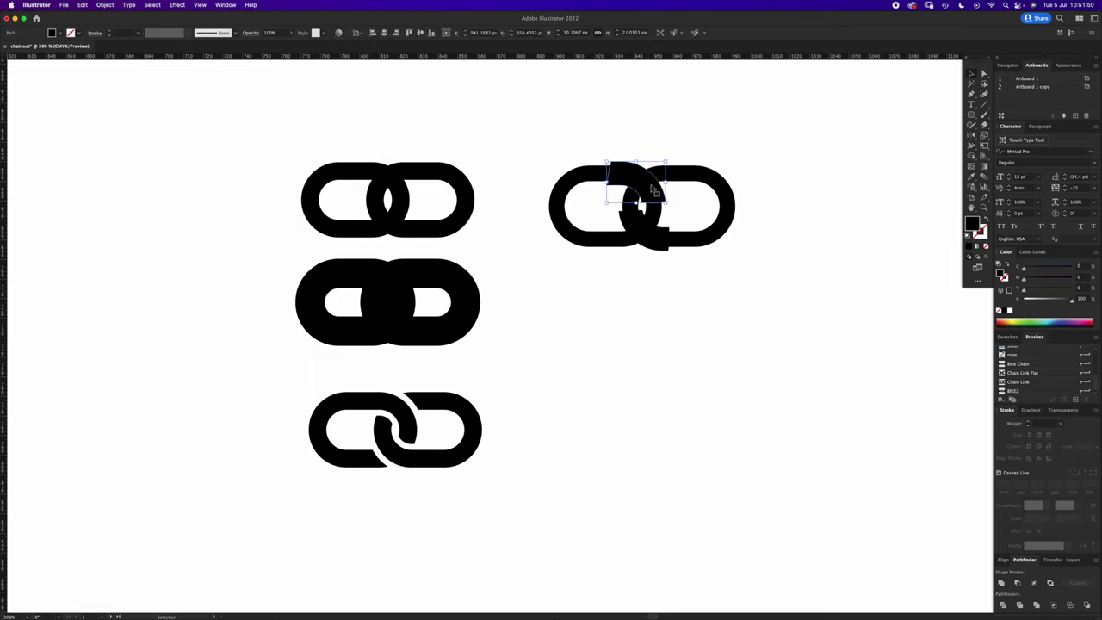
pyautogui.keyDown('shift'); pyautogui.click(684, 179); pyautogui.keyUp('shift')
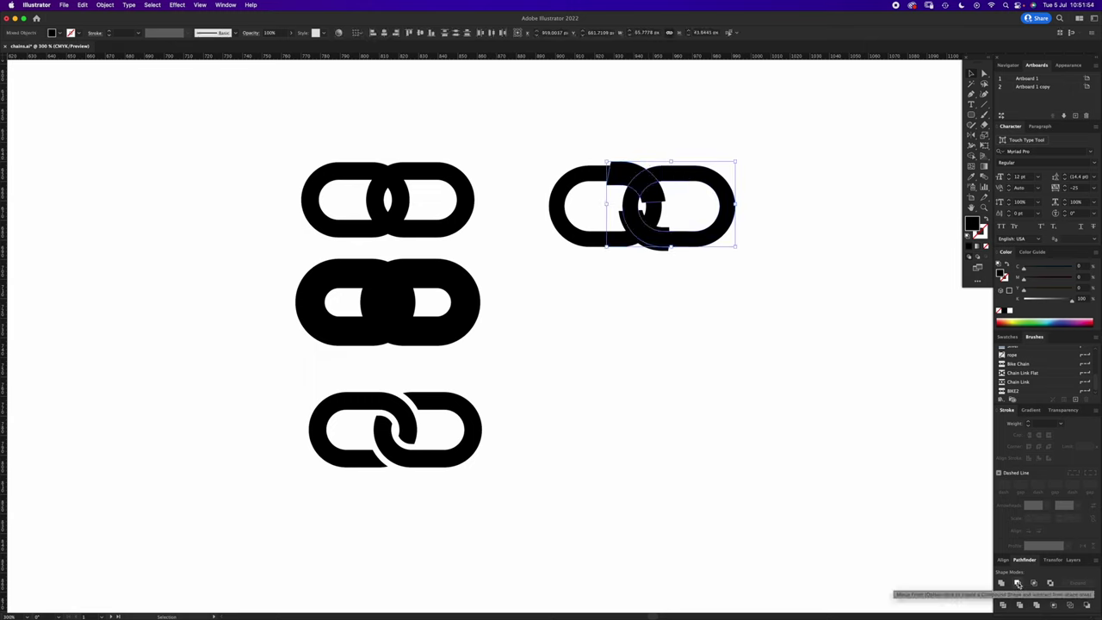
pyautogui.click(1017, 584)
# - Subtract the lower thick arc from the thin left link with Minus Front
pyautogui.click(639, 231)
pyautogui.keyDown('shift'); pyautogui.click(602, 241); pyautogui.keyUp('shift')
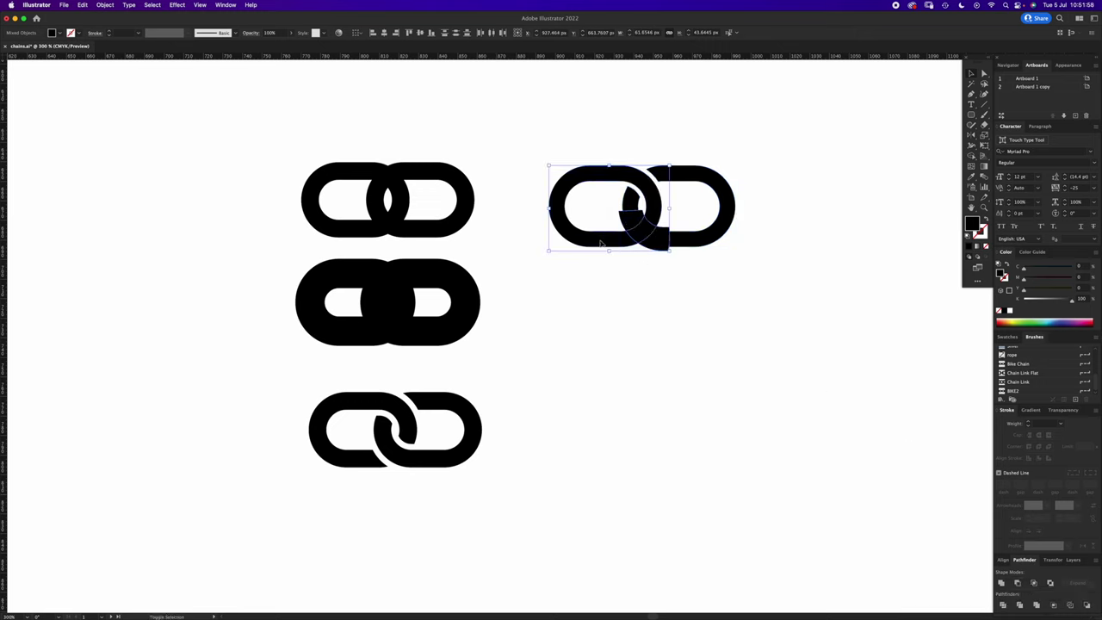
pyautogui.click(1018, 583)
pyautogui.click(640, 285)
# - Move the finished interlocked links down beside the upper reference tile made of two half-link pieces
pyautogui.click(667, 239)
pyautogui.moveTo(679, 243); pyautogui.dragTo(702, 533)
pyautogui.scroll(-2, 701, 532)
pyautogui.scroll(-6, 637, 345)
pyautogui.moveTo(657, 216); pyautogui.dragTo(660, 403)
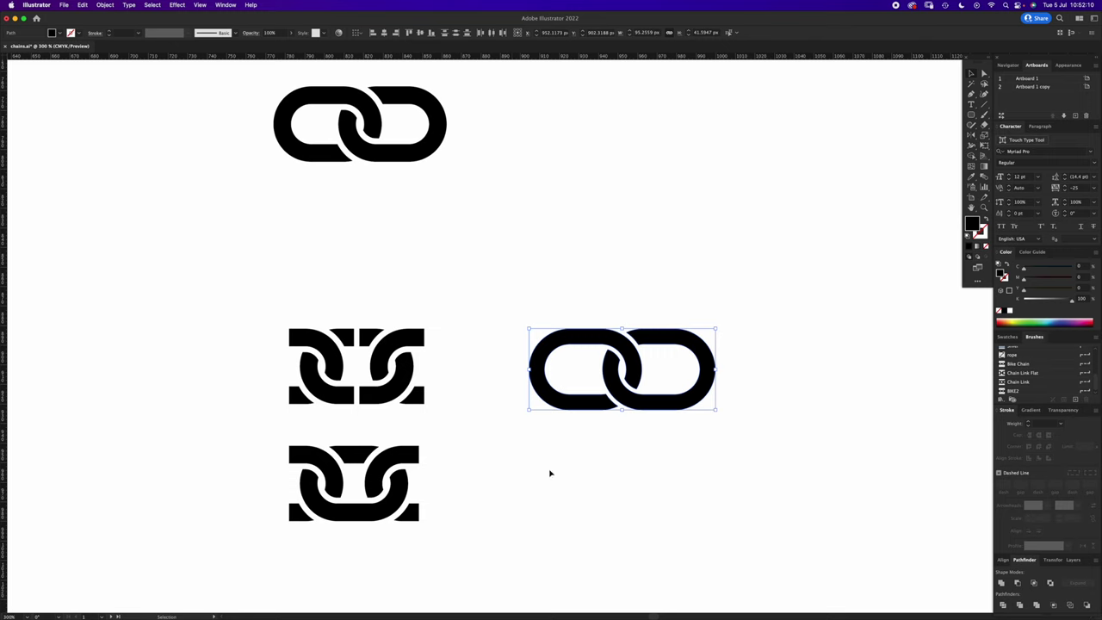
# - Add anchor points midway along the outer and inner edges of the left link's upper and lower straight sides
pyautogui.moveTo(602, 369); pyautogui.dragTo(741, 347)
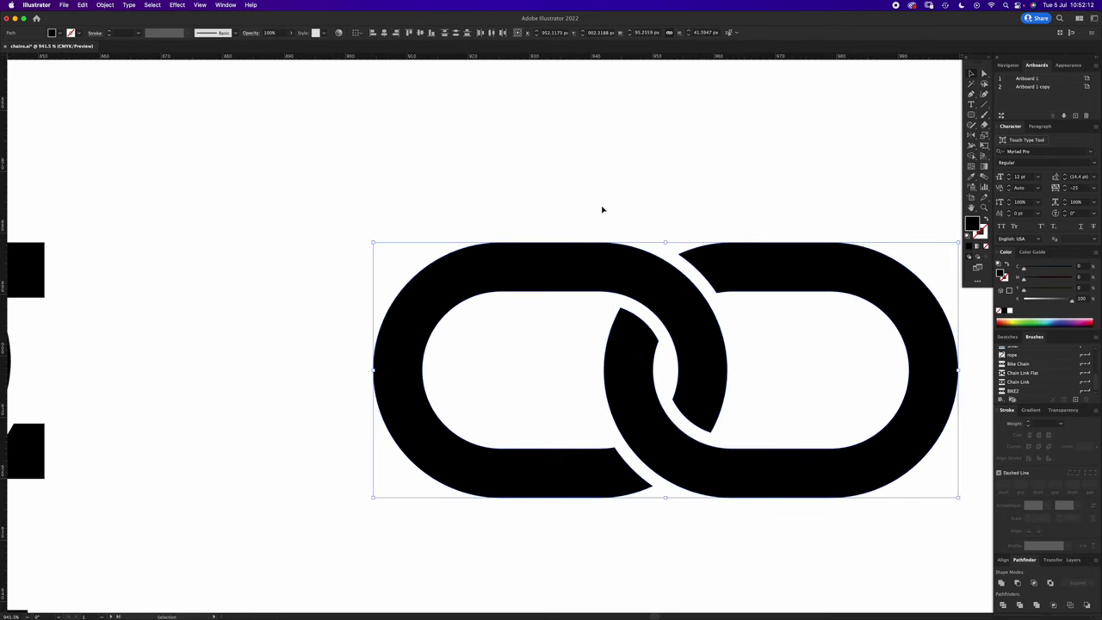
pyautogui.click(579, 262)
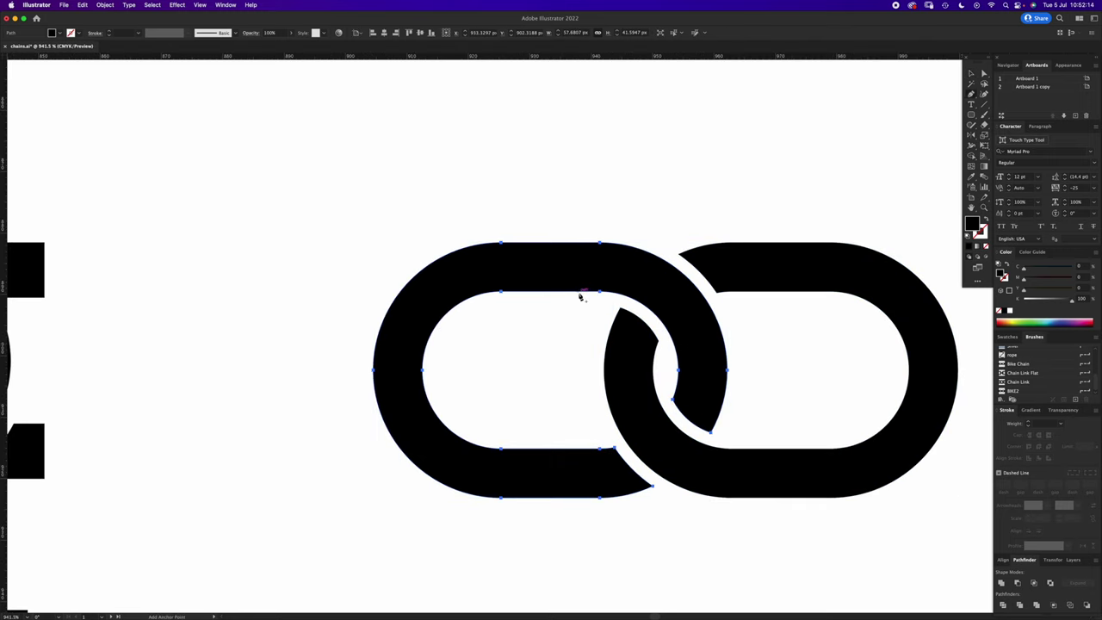
pyautogui.press('+')
pyautogui.click(551, 244)
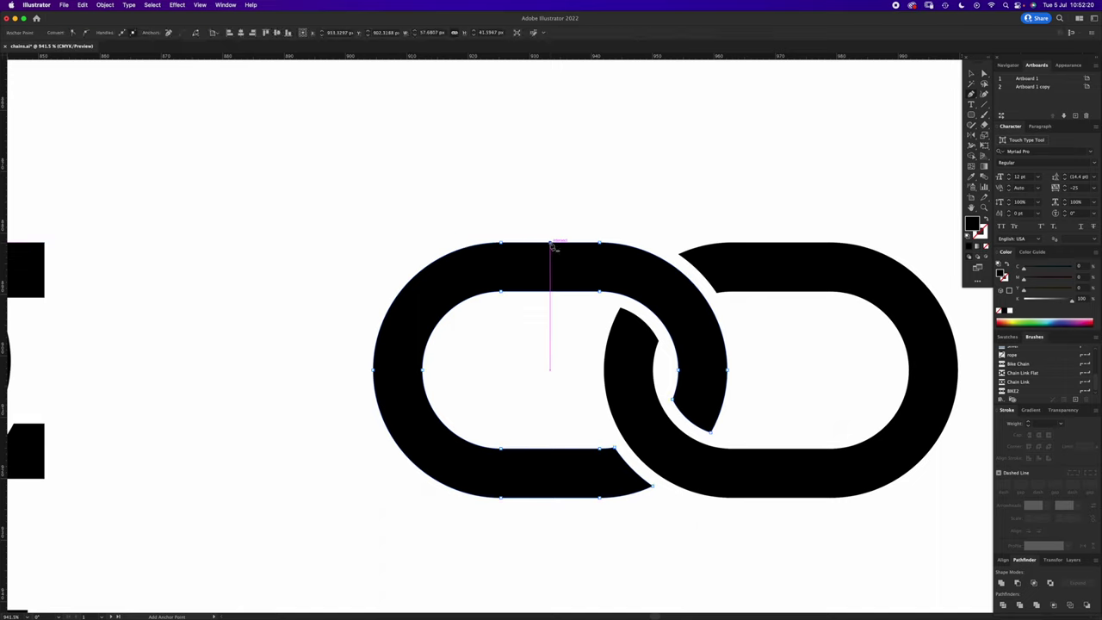
pyautogui.click(551, 293)
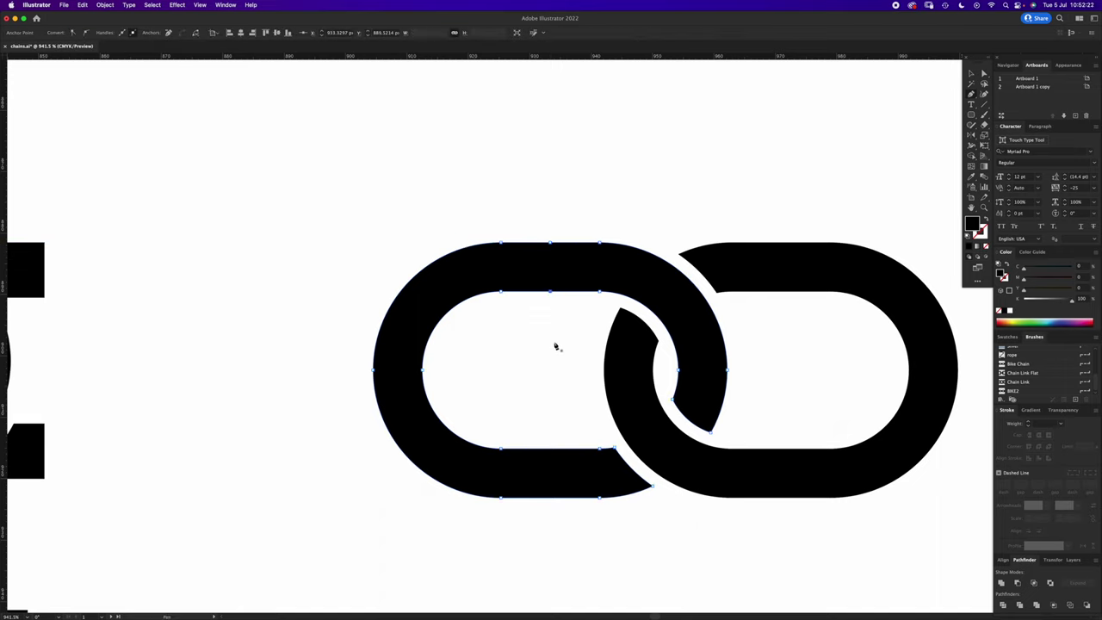
pyautogui.click(552, 450)
pyautogui.click(551, 497)
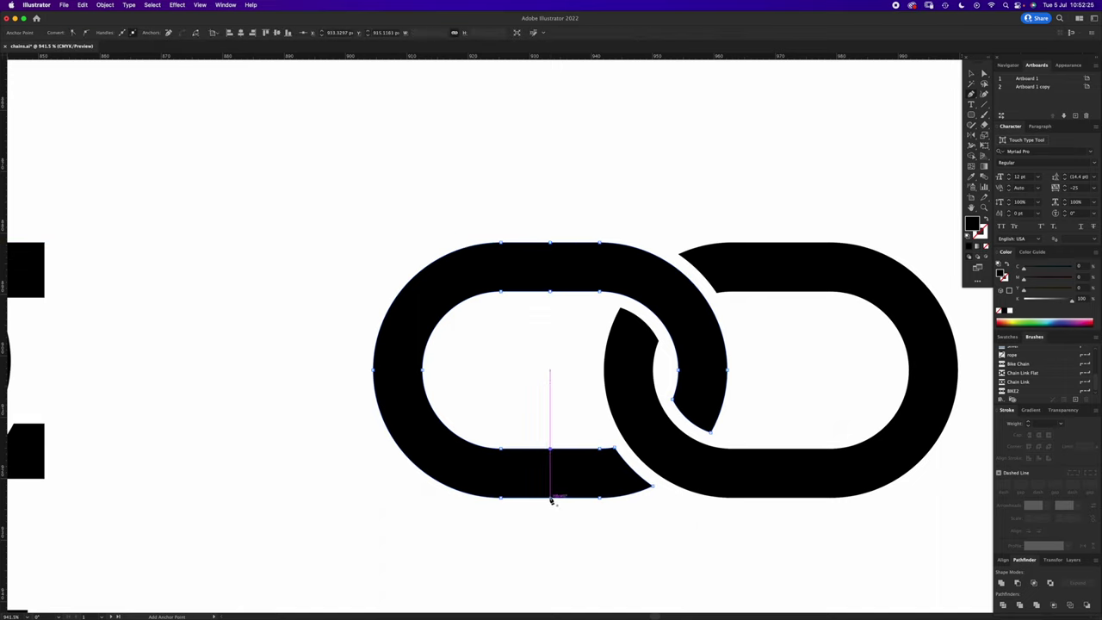
# - Add matching midpoint anchors on the outer and inner edges of the right link's upper and lower straight sides
pyautogui.keyDown('super'); pyautogui.click(810, 284); pyautogui.keyUp('super')
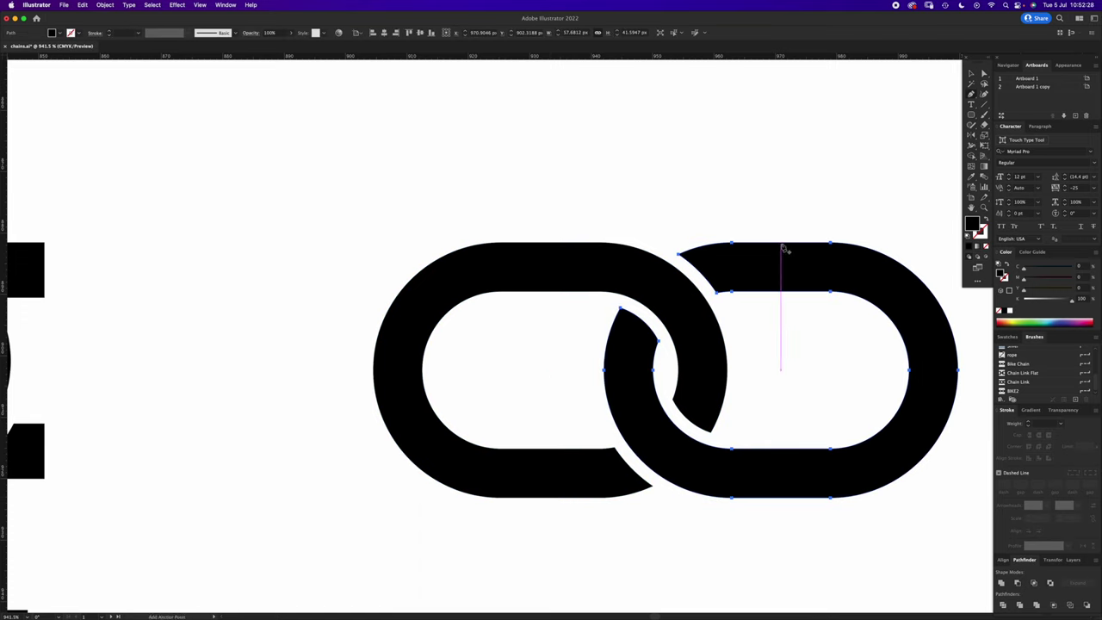
pyautogui.click(783, 244)
pyautogui.click(782, 293)
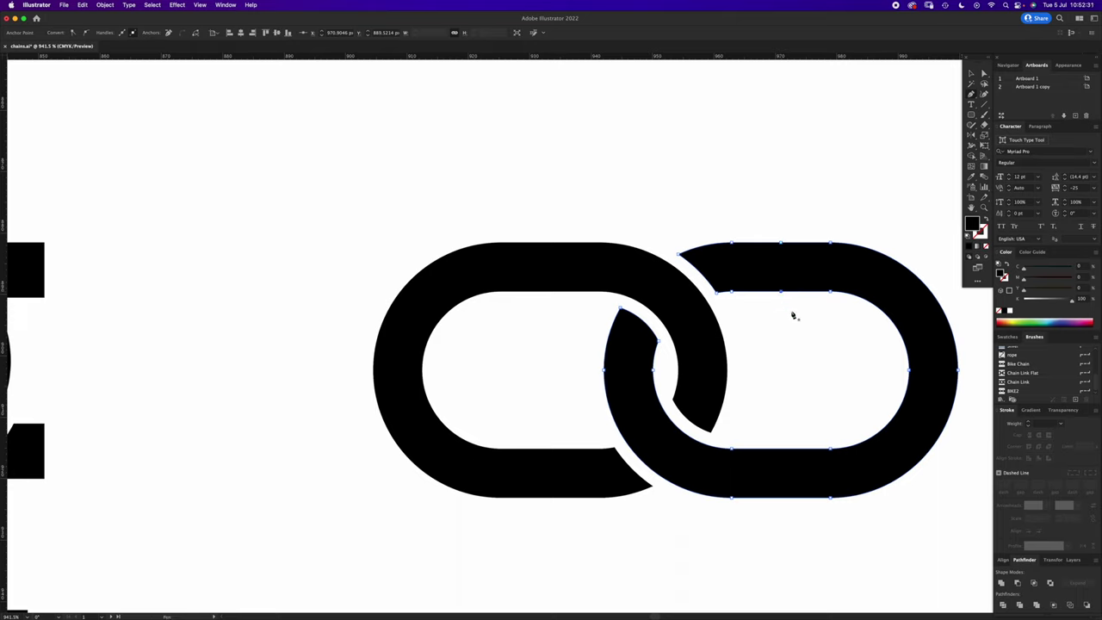
pyautogui.click(781, 450)
pyautogui.click(781, 497)
# - Delete the left link's rounded outer half up to the new midpoints and switch to outline view
pyautogui.press('a')
pyautogui.moveTo(365, 184); pyautogui.dragTo(527, 518)
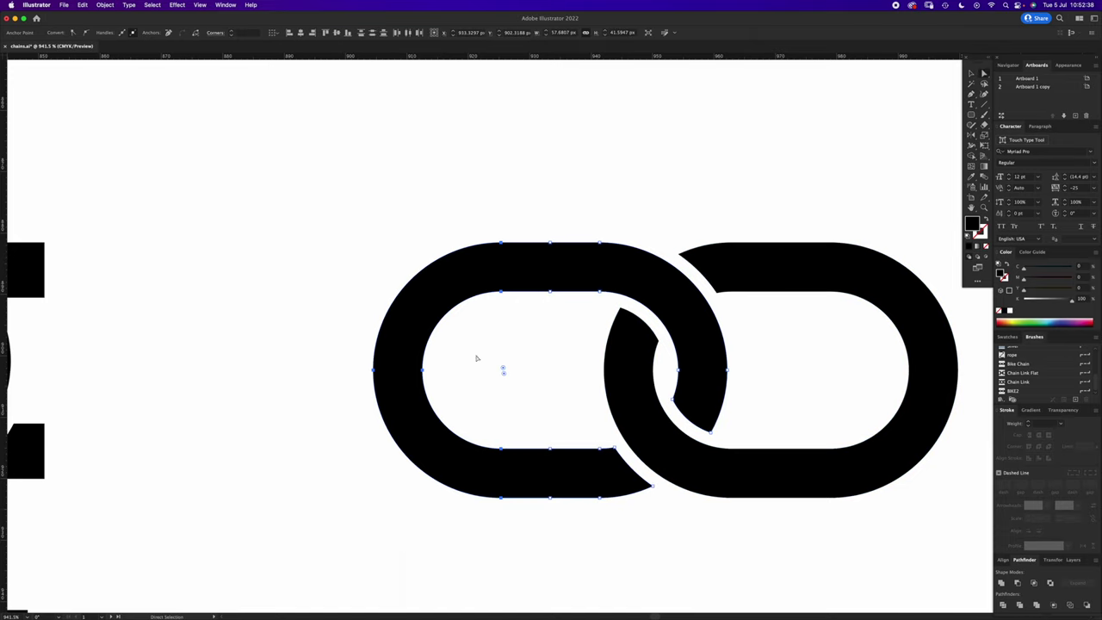
pyautogui.press('BackSpace')
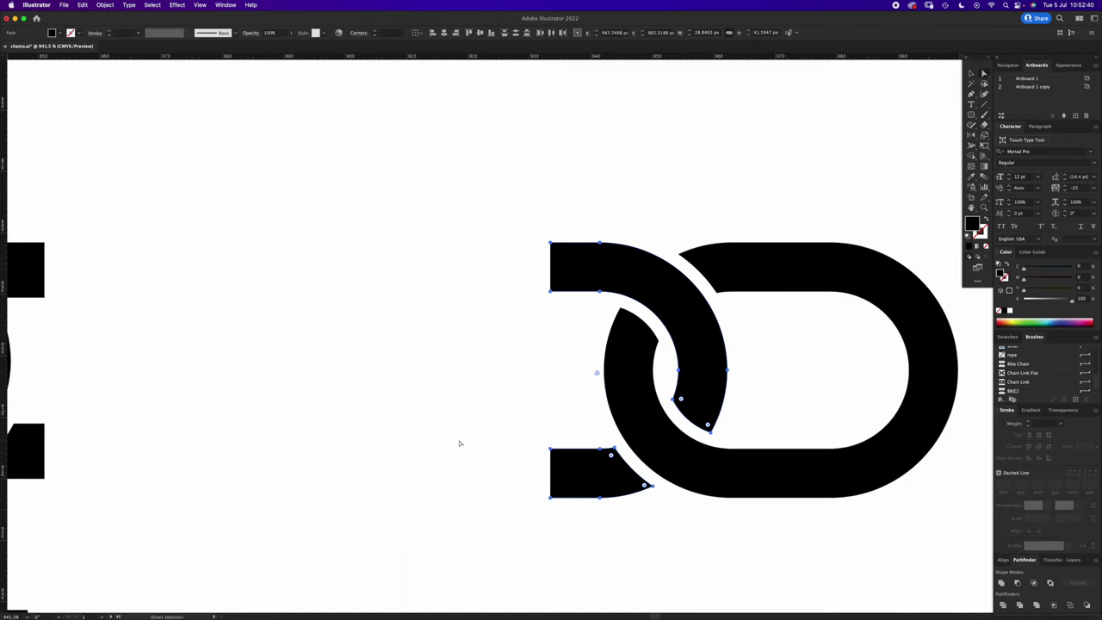
pyautogui.press('super+y')
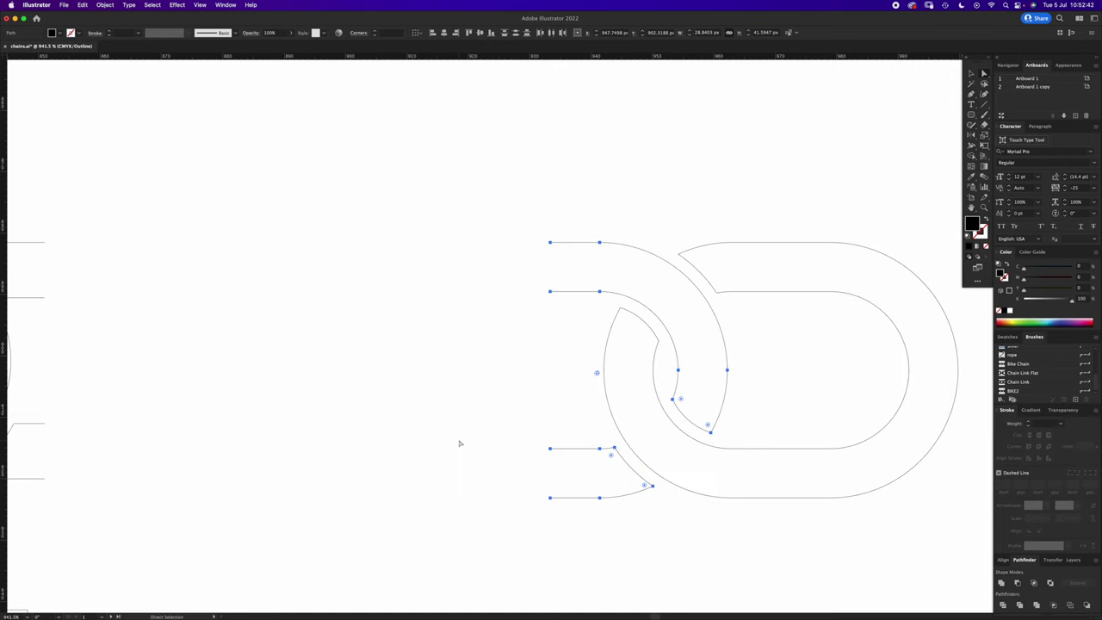
pyautogui.press('super+j')
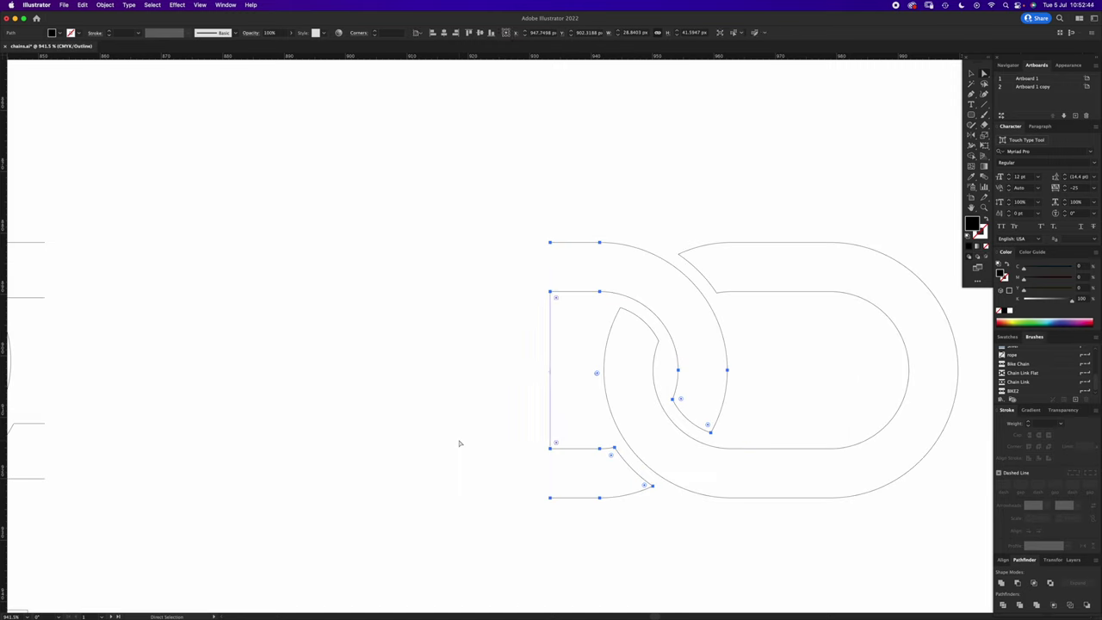
pyautogui.press('super+z')
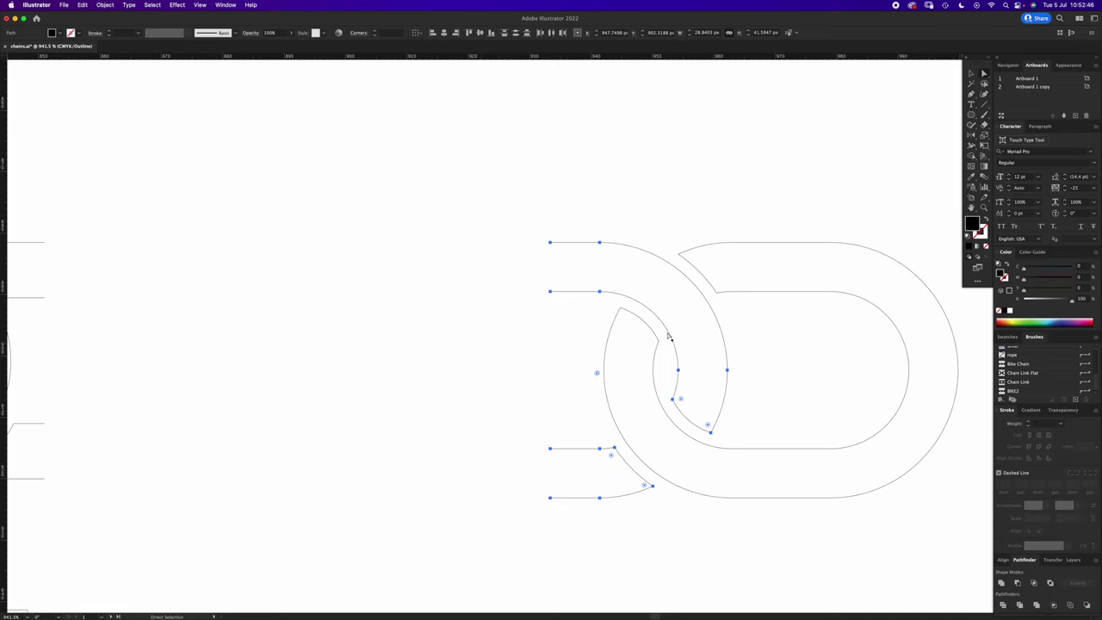
# - Delete the right link's rounded outer half up to its new midpoints
pyautogui.click(799, 359)
pyautogui.hscroll(3, 909, 227)
pyautogui.moveTo(889, 160); pyautogui.dragTo(677, 495)
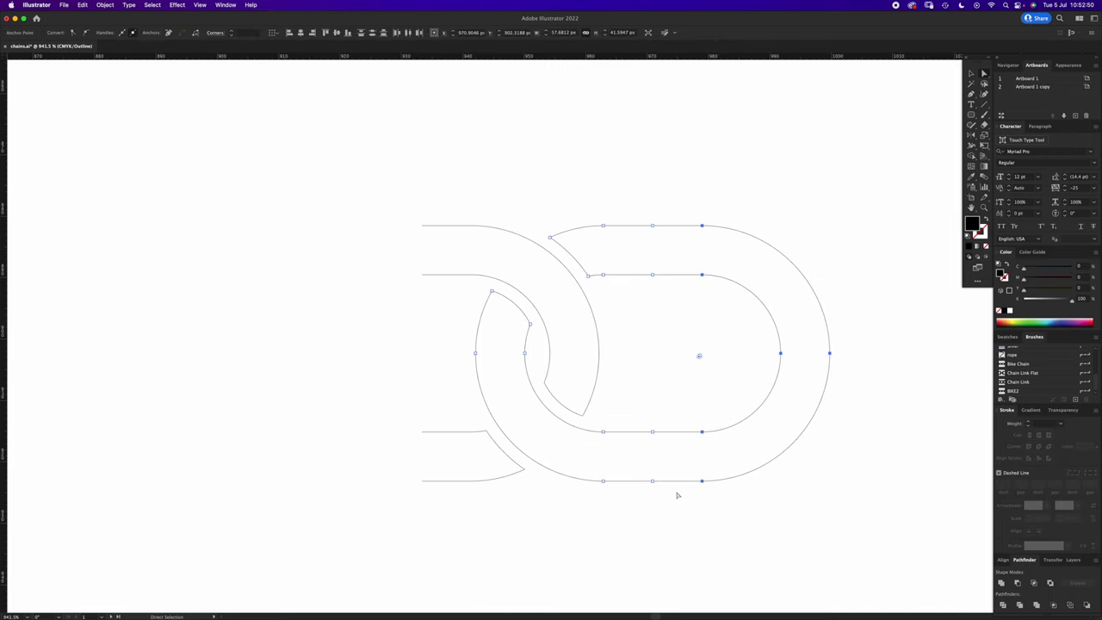
pyautogui.press('Delete')
# - Join the open end points of each of the four cut link arms with straight vertical edges
pyautogui.moveTo(683, 192); pyautogui.dragTo(646, 289)
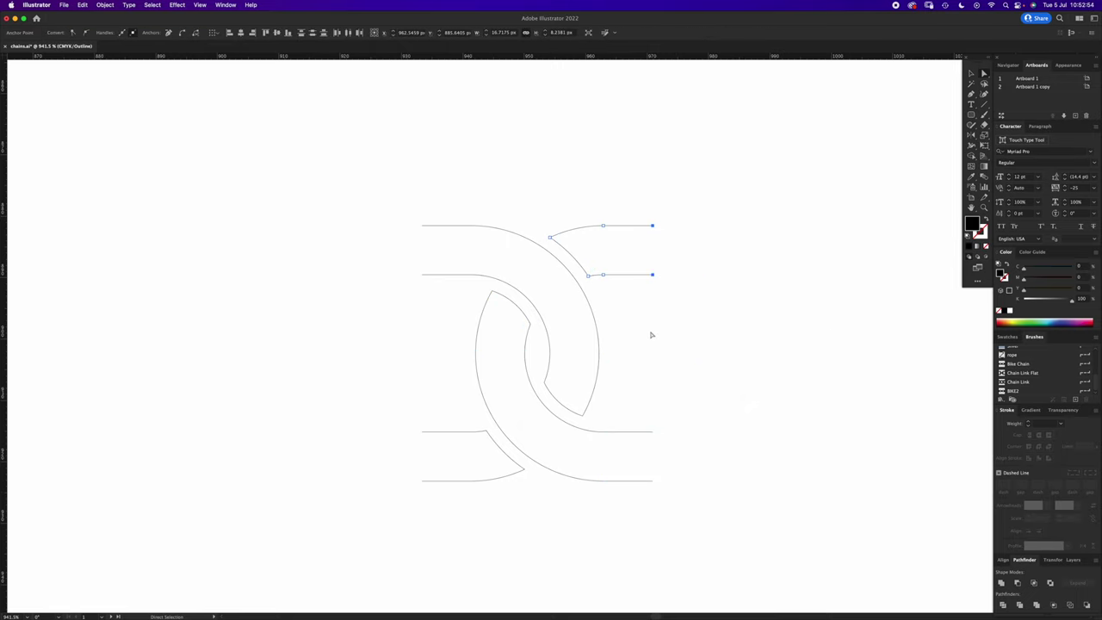
pyautogui.press('super+j')
pyautogui.moveTo(681, 408); pyautogui.dragTo(637, 509)
pyautogui.press('super+j')
pyautogui.moveTo(367, 198); pyautogui.dragTo(442, 302)
pyautogui.press('super+j')
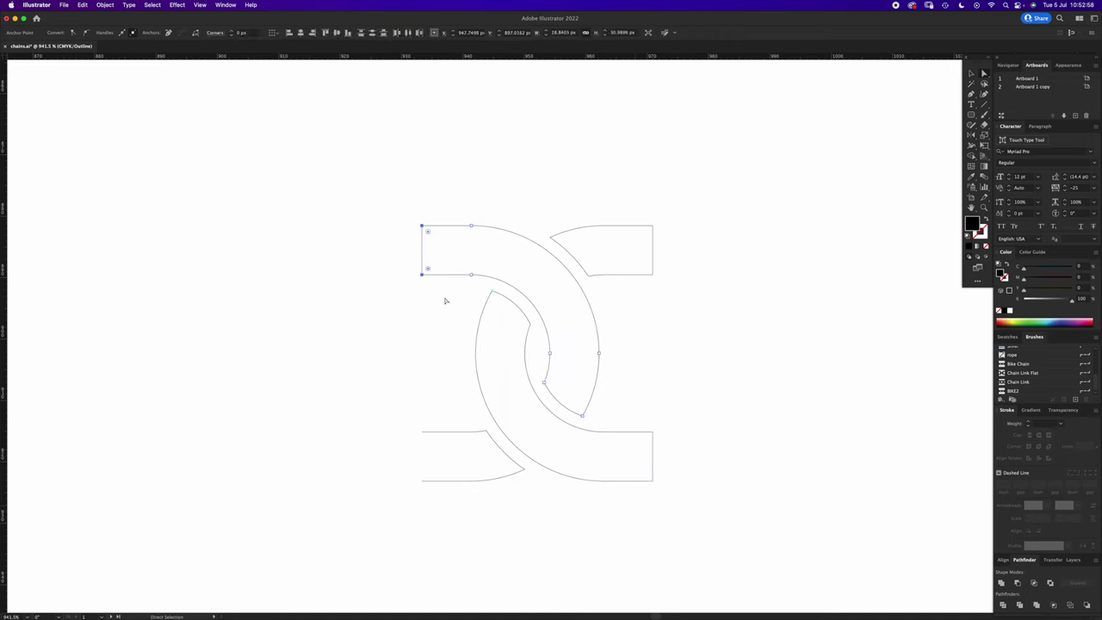
pyautogui.moveTo(420, 434); pyautogui.dragTo(433, 482)
pyautogui.press('super+j')
pyautogui.click(720, 336)
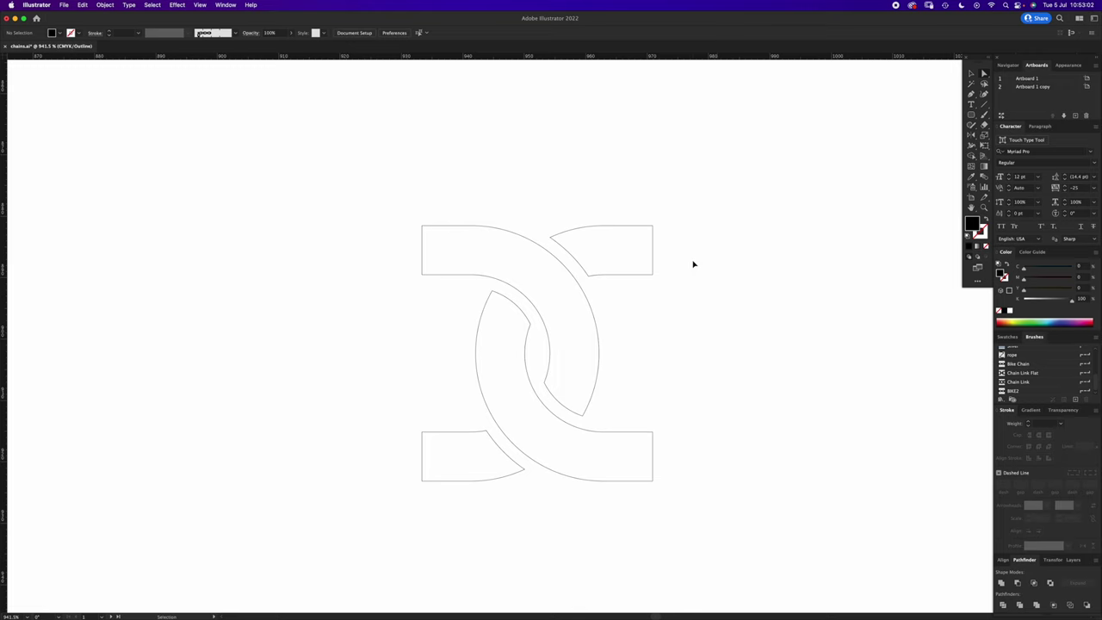
# - Return to preview and place a copy of the half-link tile flush against its right edge
pyautogui.press('super+y')
pyautogui.press('z')
pyautogui.moveTo(591, 327); pyautogui.dragTo(699, 320)
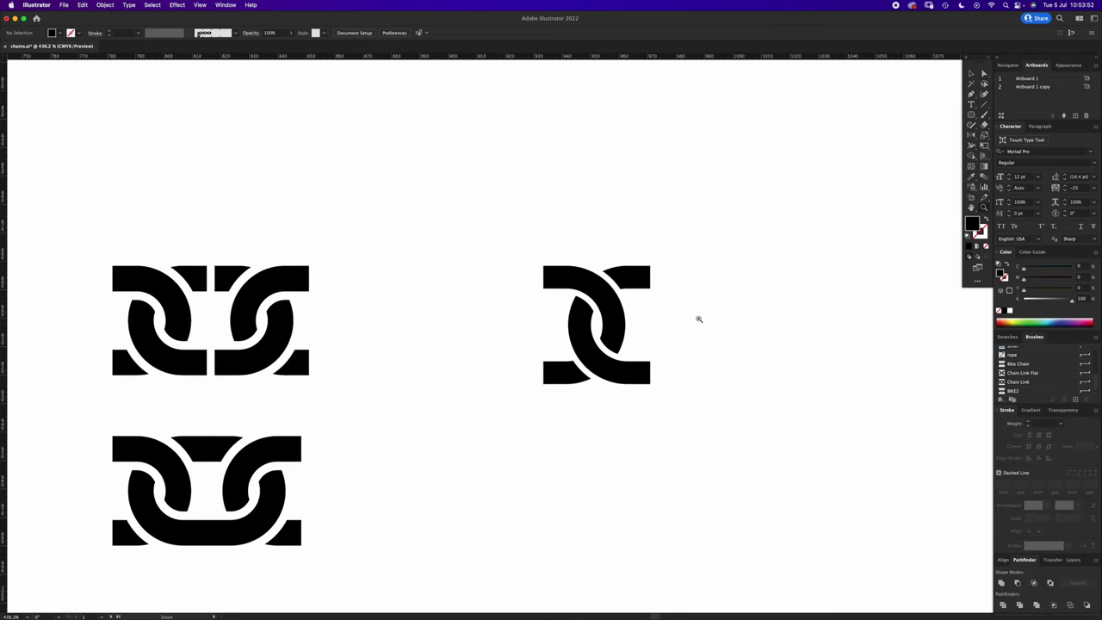
pyautogui.press('v')
pyautogui.click(559, 370)
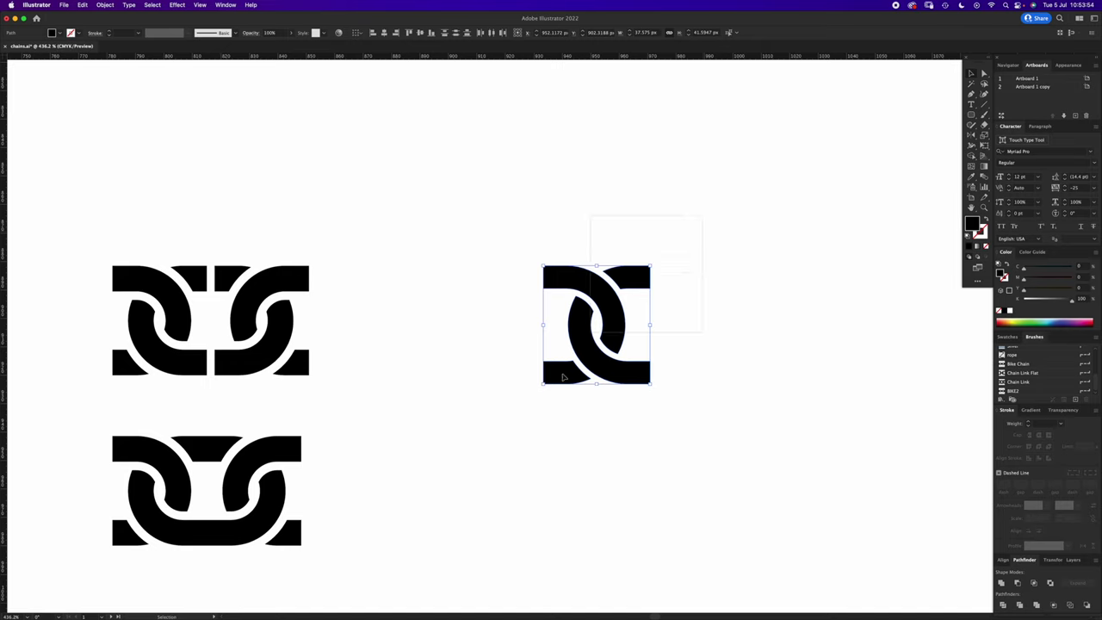
pyautogui.moveTo(614, 330); pyautogui.dragTo(721, 335)
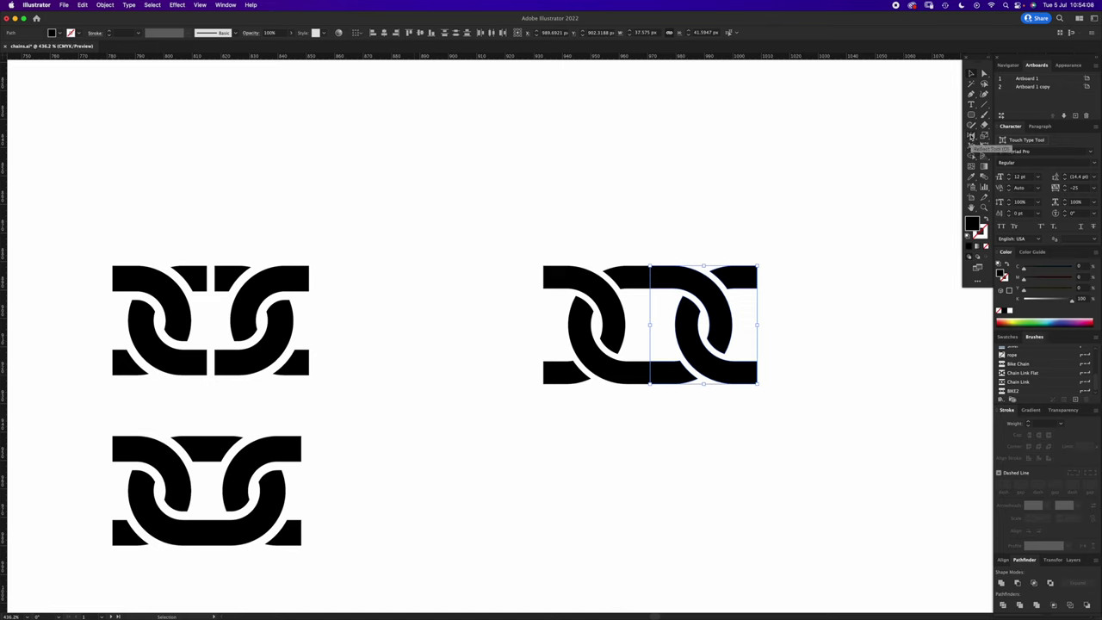
# - Reflect the copied half-link tile across the vertical axis
pyautogui.click(972, 136)
pyautogui.doubleClick(973, 135)
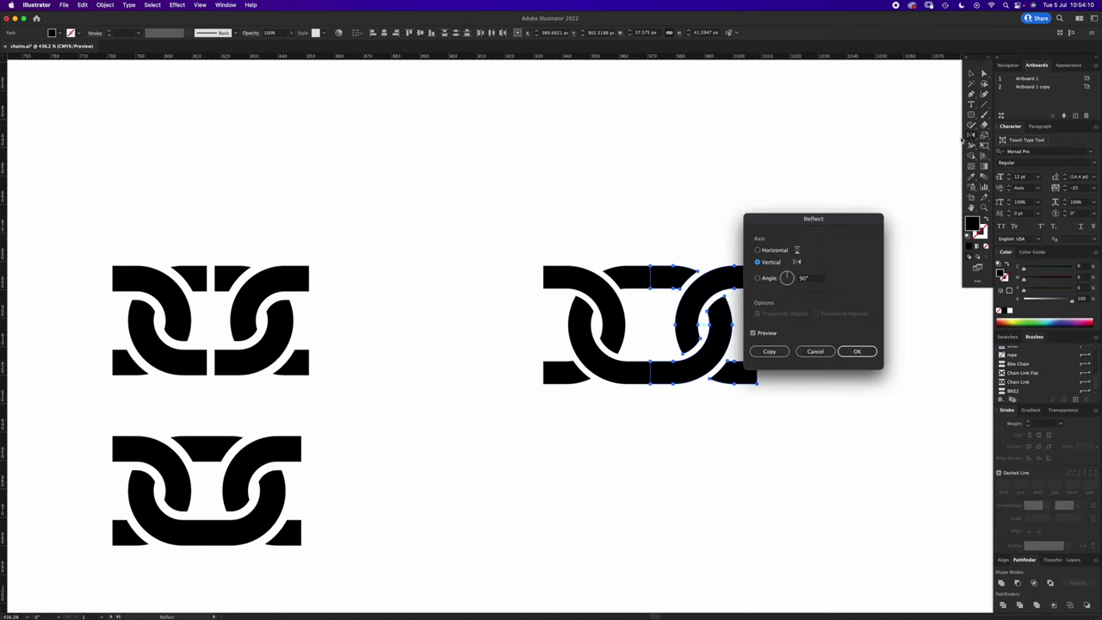
pyautogui.click(857, 352)
pyautogui.press('a')
pyautogui.press('v')
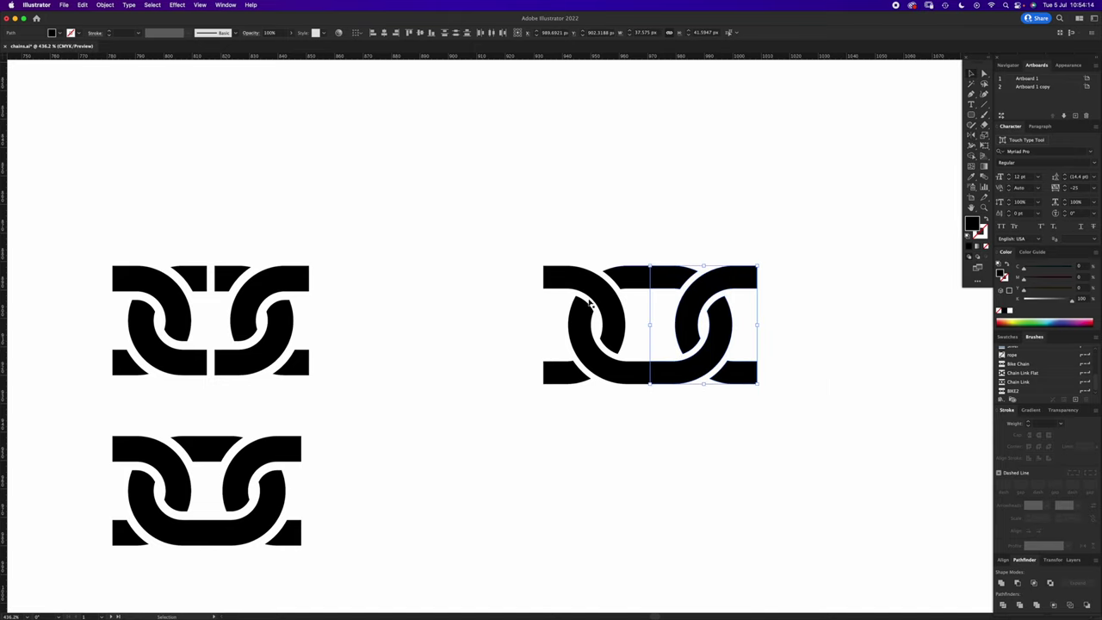
# - Nudge the mirrored half slightly into the left half and unite both halves into one continuous tile
pyautogui.moveTo(830, 244); pyautogui.dragTo(578, 432)
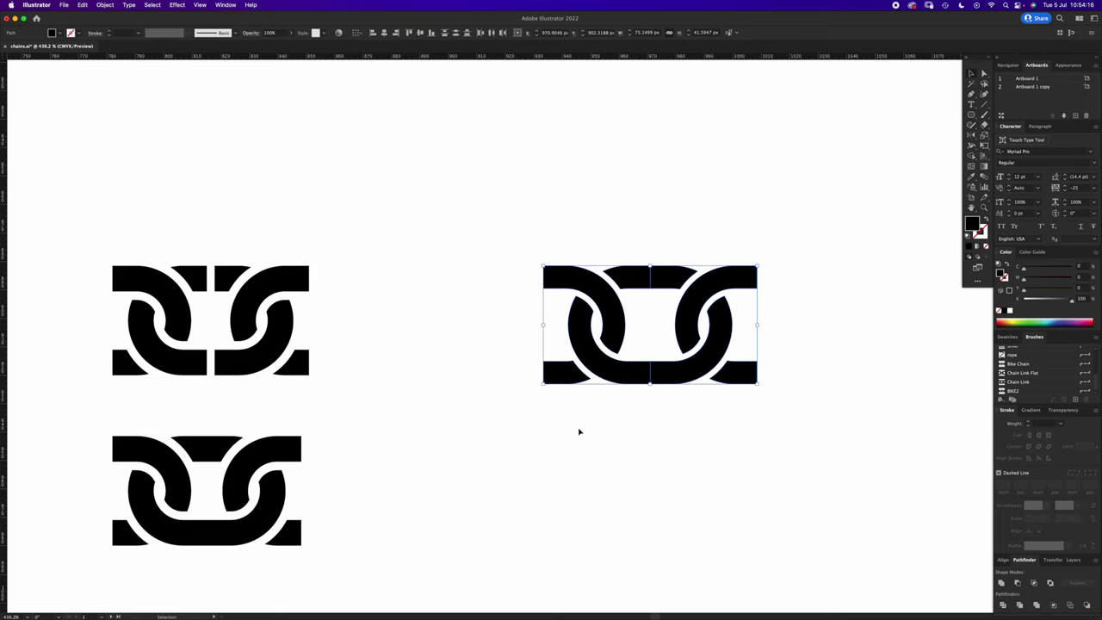
pyautogui.moveTo(721, 324); pyautogui.dragTo(688, 418)
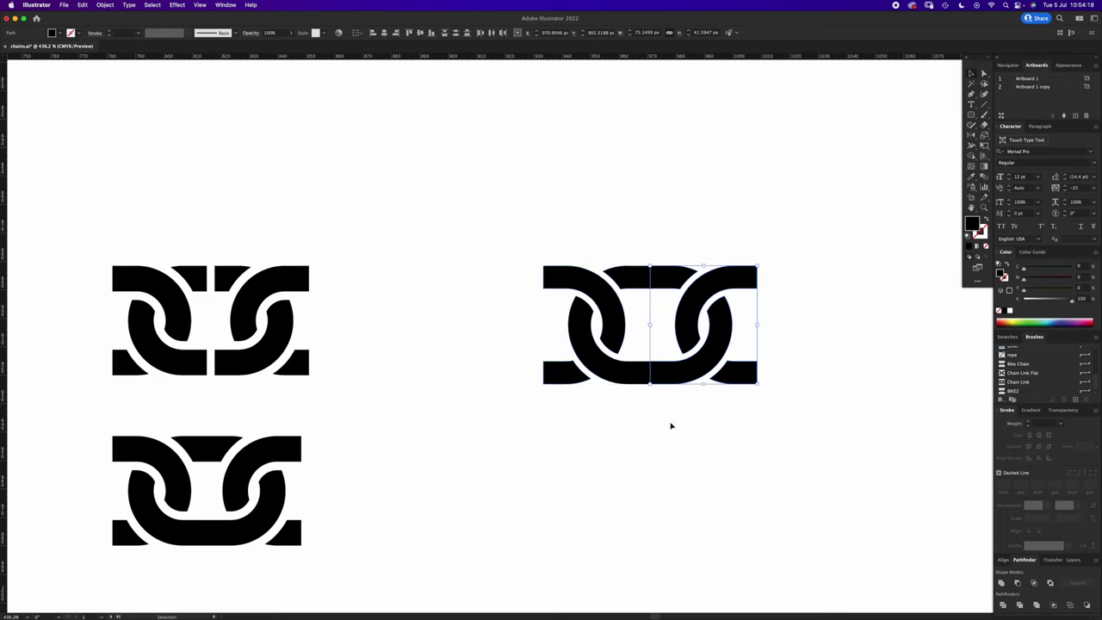
pyautogui.press('Right')
pyautogui.press('Left')
pyautogui.click(815, 210)
pyautogui.moveTo(815, 209); pyautogui.dragTo(497, 470)
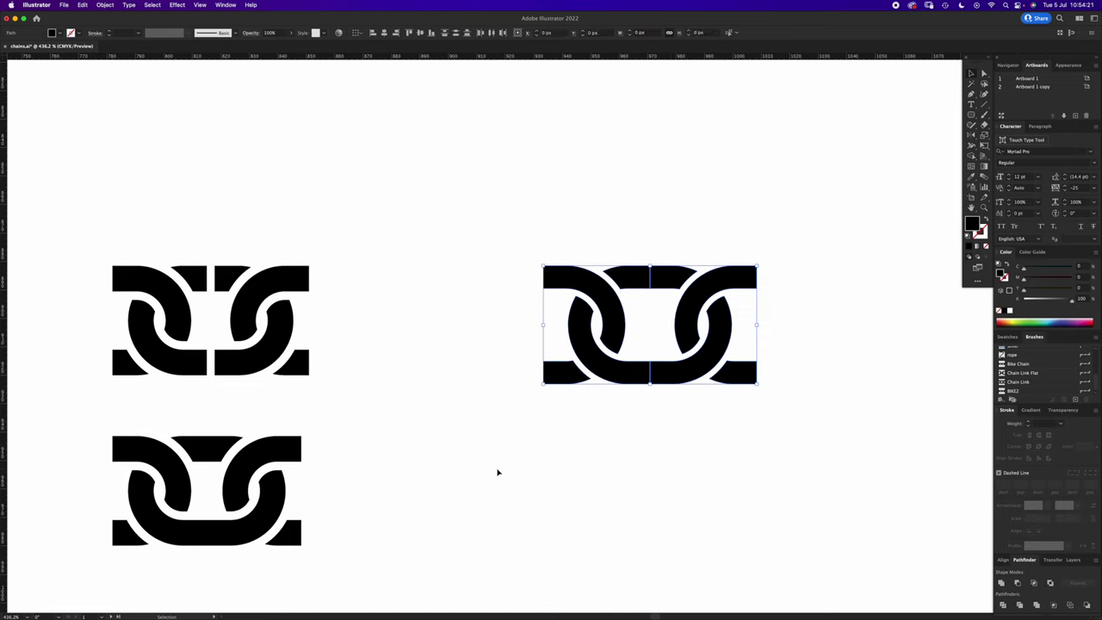
pyautogui.click(1002, 585)
pyautogui.click(622, 437)
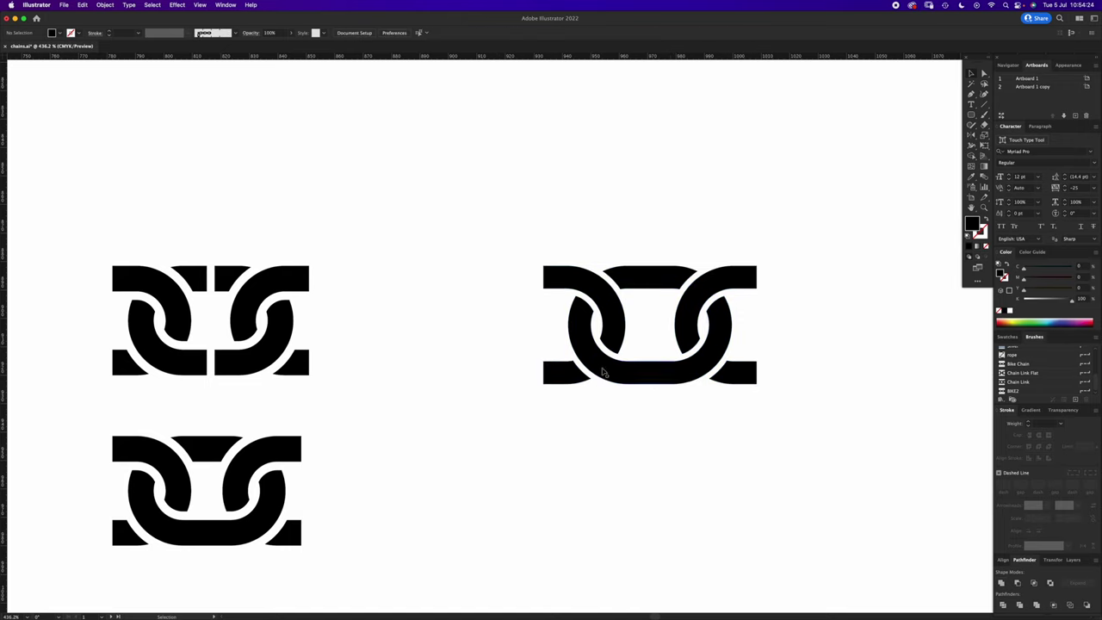
# - Create a pattern brush named CHAIN LINK 2 from the united tile and change its colorization method
pyautogui.press('super+minus')
pyautogui.press('super+minus')
pyautogui.click(571, 326)
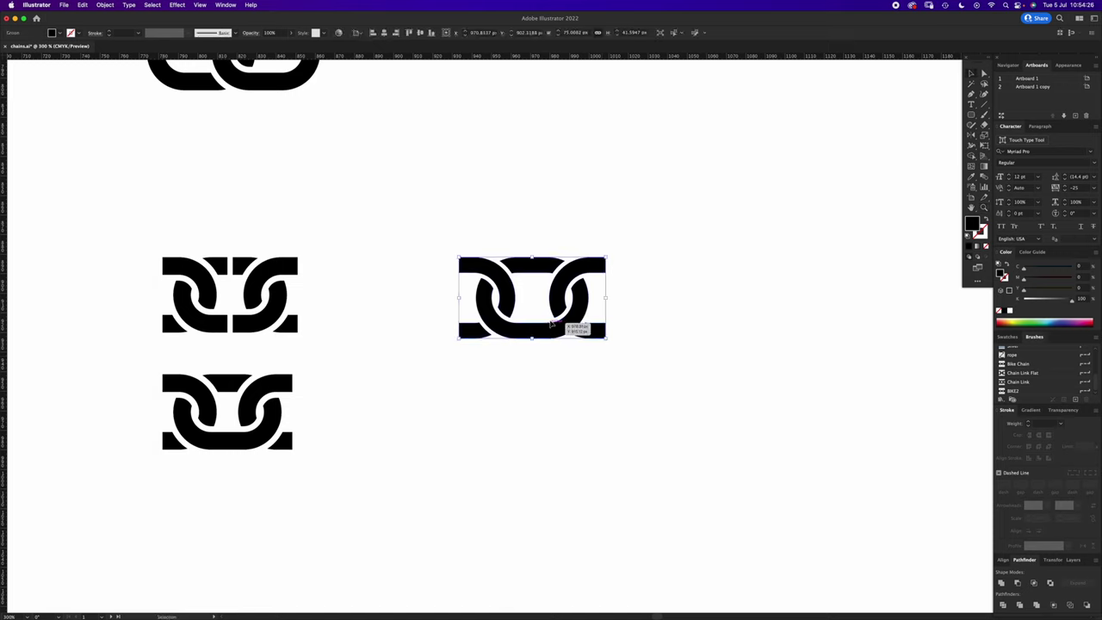
pyautogui.click(1095, 341)
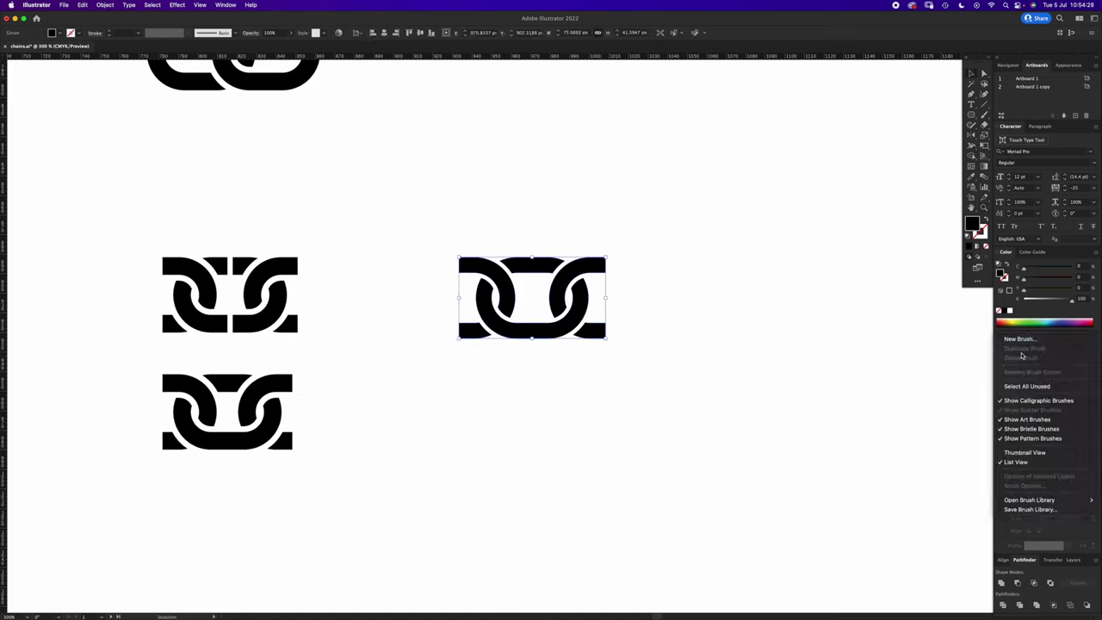
pyautogui.click(1024, 340)
pyautogui.click(628, 292)
pyautogui.click(680, 311)
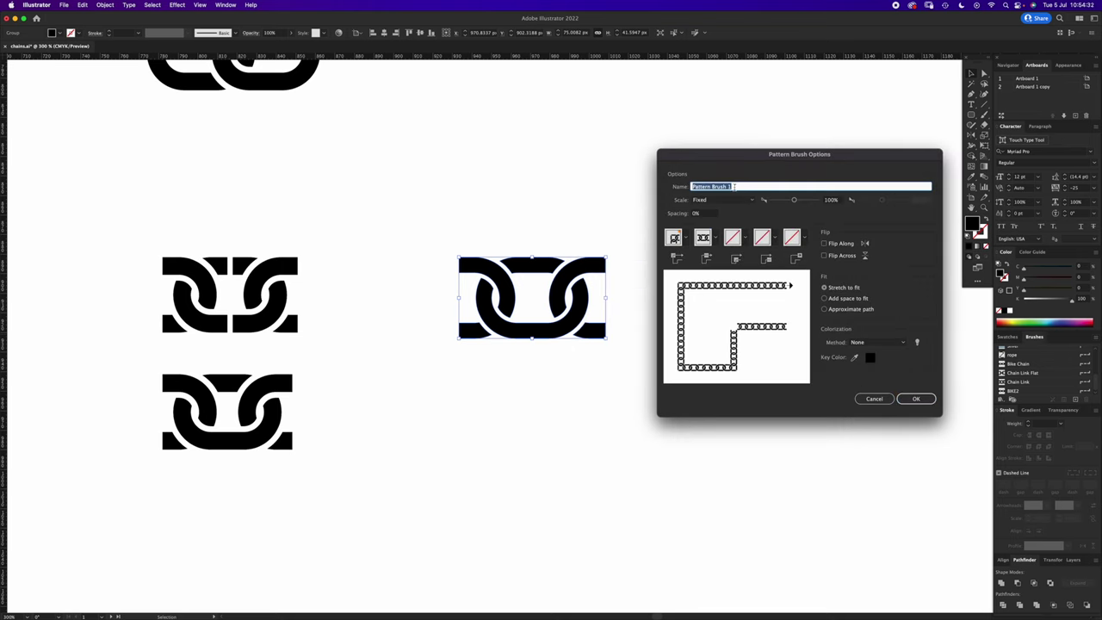
pyautogui.write('CHAIN LINK 2')
pyautogui.click(877, 342)
pyautogui.click(868, 355)
pyautogui.click(916, 399)
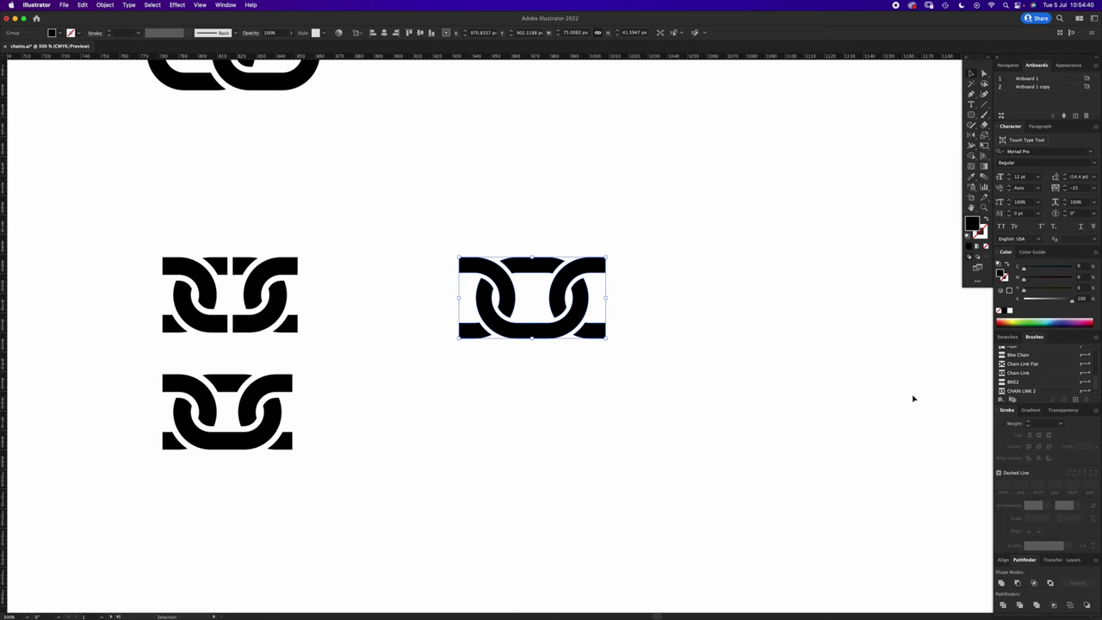
# - Paint a long, gently curved test stroke with the CHAIN LINK 2 brush beneath the chain tiles
pyautogui.press('z')
pyautogui.press('super+minus')
pyautogui.press('super+minus')
pyautogui.press('super+minus')
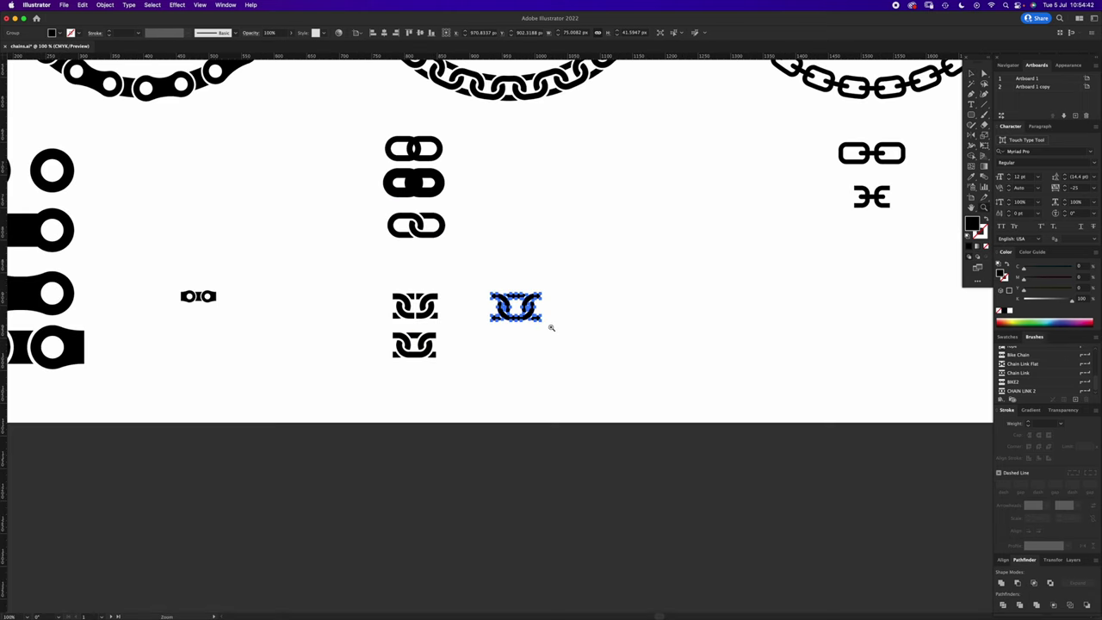
pyautogui.press('b')
pyautogui.moveTo(918, 338); pyautogui.dragTo(918, 338)
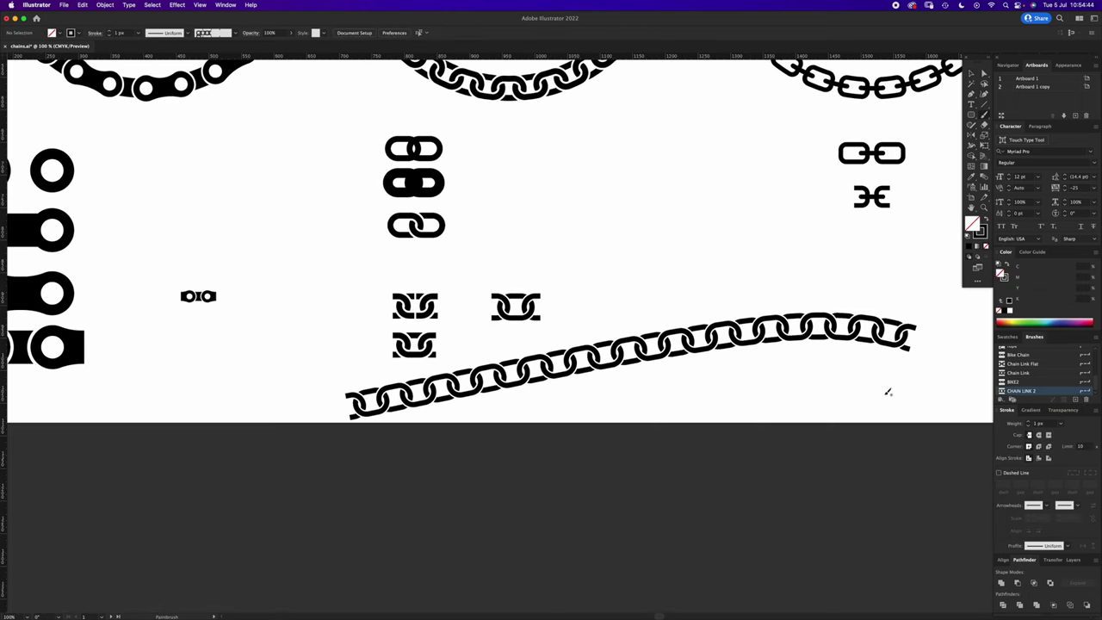
# - Try different stroke weights on the painted test chain and delete it
pyautogui.press('v')
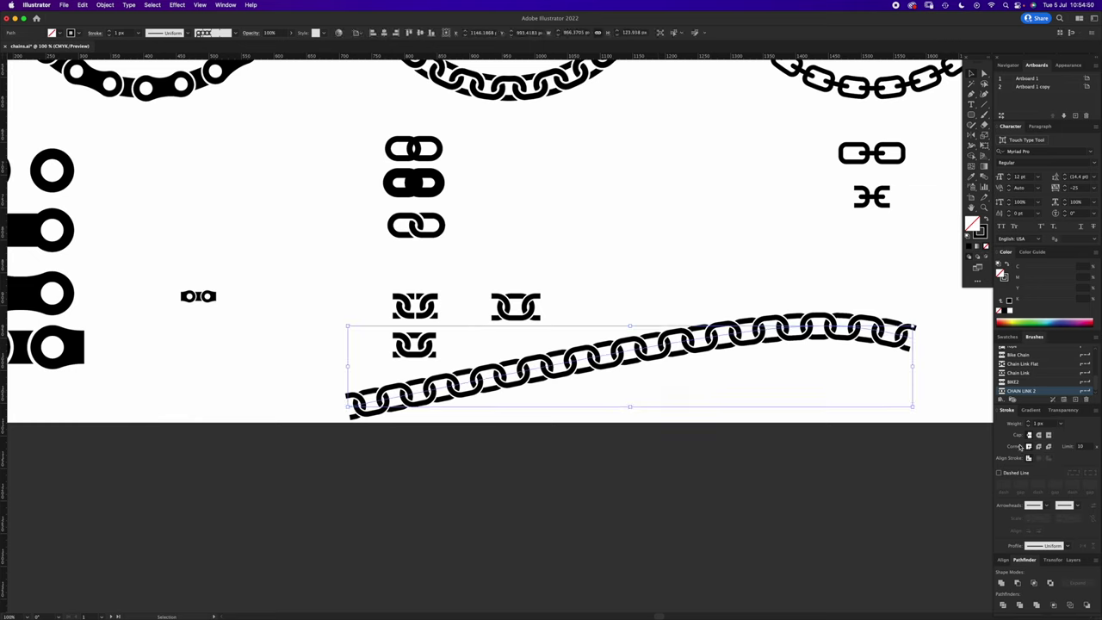
pyautogui.click(1046, 424)
pyautogui.press('Up')
pyautogui.press('Up')
pyautogui.press('Down')
pyautogui.press('Down')
pyautogui.click(697, 275)
pyautogui.moveTo(683, 270); pyautogui.dragTo(652, 393)
pyautogui.press('Delete')
# - Draw a rounded rectangle about 51 by 33 px with 12 px corners to the left of the small X-shaped link tile
pyautogui.press('z')
pyautogui.click(818, 148)
pyautogui.click(581, 400)
pyautogui.click(538, 309)
pyautogui.press('v')
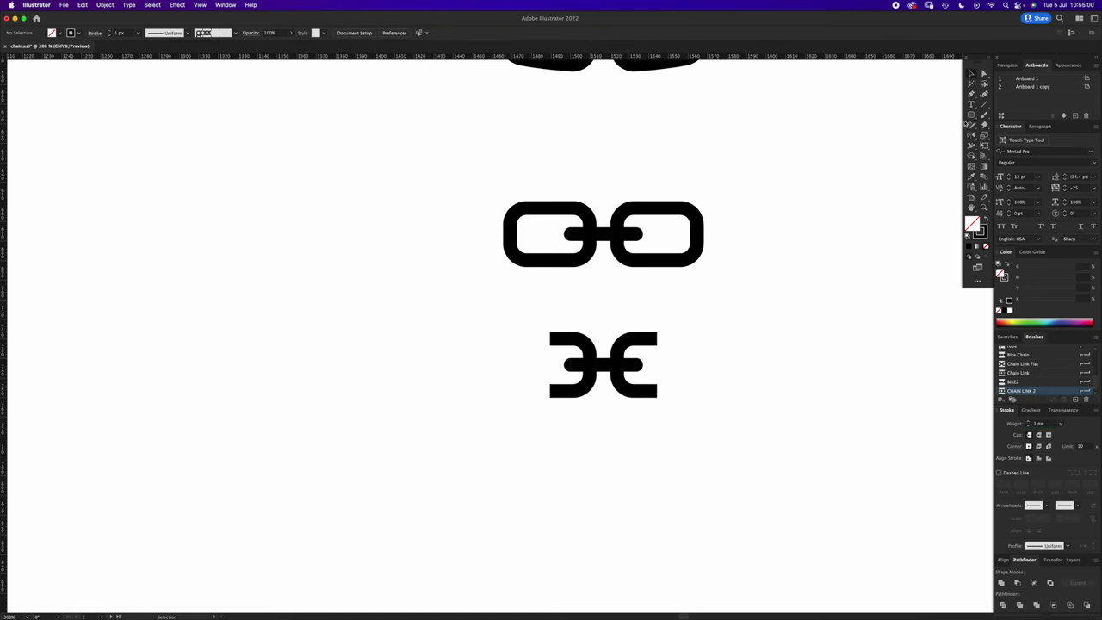
pyautogui.click(971, 114)
pyautogui.moveTo(379, 364)
pyautogui.mouseDown()
pyautogui.moveTo(650, 520)
pyautogui.moveTo(605, 519)
pyautogui.moveTo(494, 474)
pyautogui.moveTo(716, 536)
pyautogui.moveTo(698, 514)
pyautogui.moveTo(566, 497)
pyautogui.moveTo(509, 455)
pyautogui.moveTo(509, 470)
pyautogui.moveTo(509, 453)
pyautogui.moveTo(481, 429)
pyautogui.mouseUp()
pyautogui.press('Down')
pyautogui.press('Down')
pyautogui.press('Down')
pyautogui.press('Down')
pyautogui.press('Down')
pyautogui.press('Down')
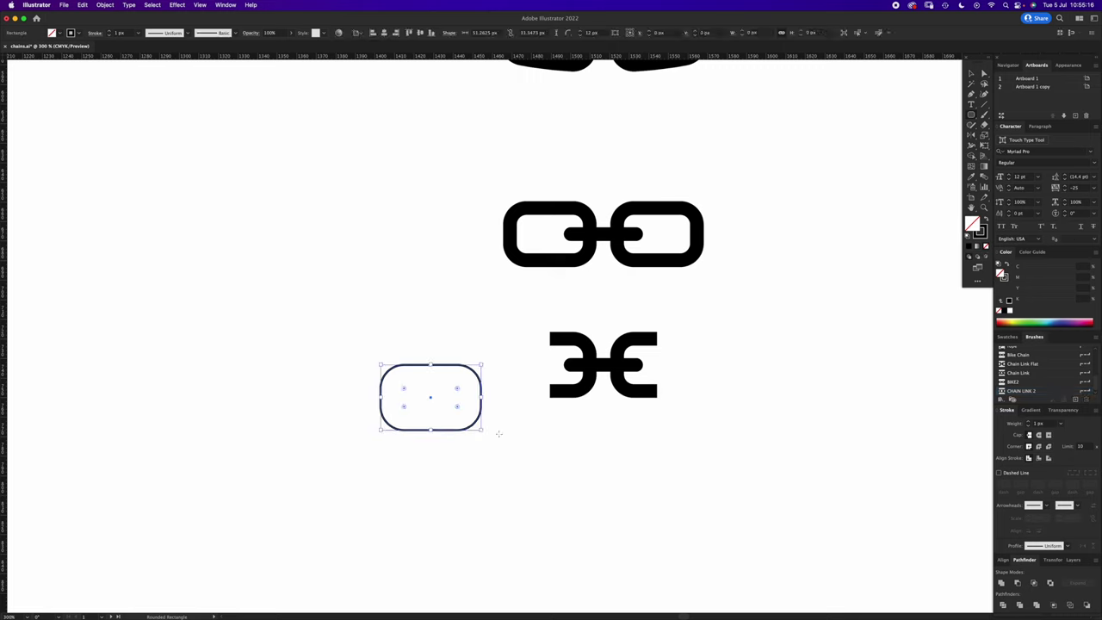
# - Set the rounded rectangle's stroke weight to 8 px and move it beneath the small X-shaped link tile
pyautogui.click(1037, 423)
pyautogui.press('Up')
pyautogui.press('Up')
pyautogui.press('Up')
pyautogui.press('Up')
pyautogui.press('Up')
pyautogui.press('Up')
pyautogui.press('Up')
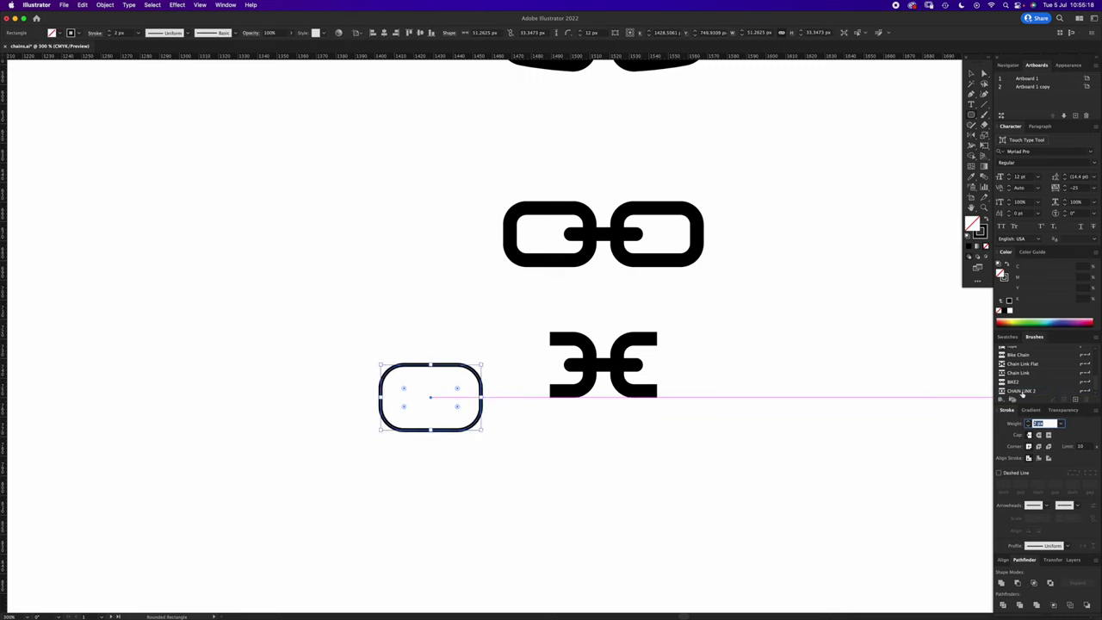
pyautogui.press('Down')
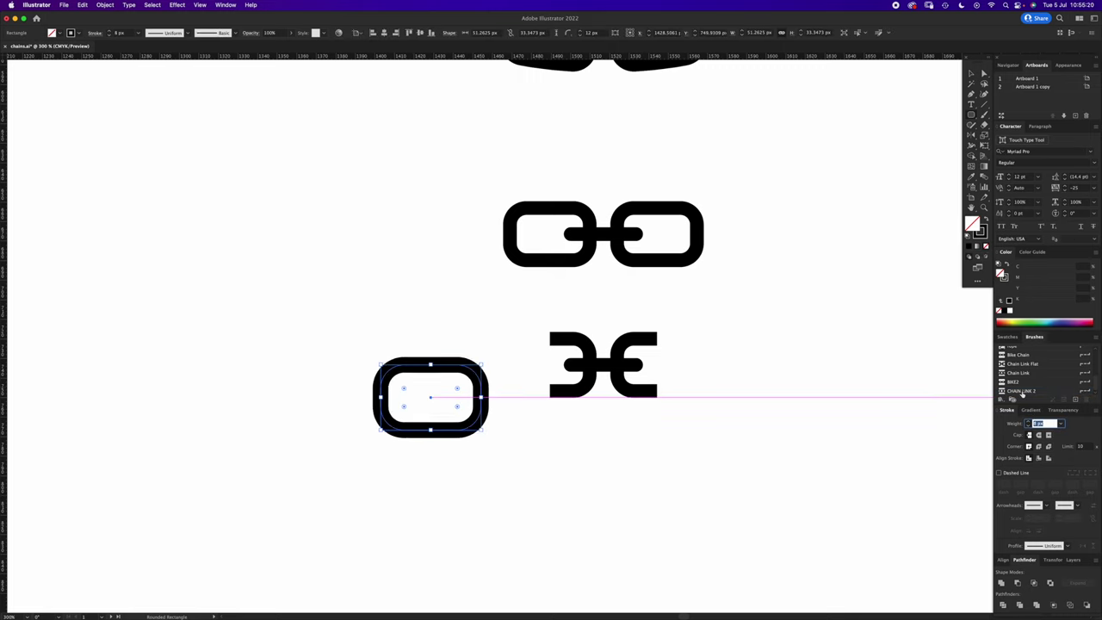
pyautogui.press('Down')
pyautogui.moveTo(455, 387); pyautogui.dragTo(548, 349)
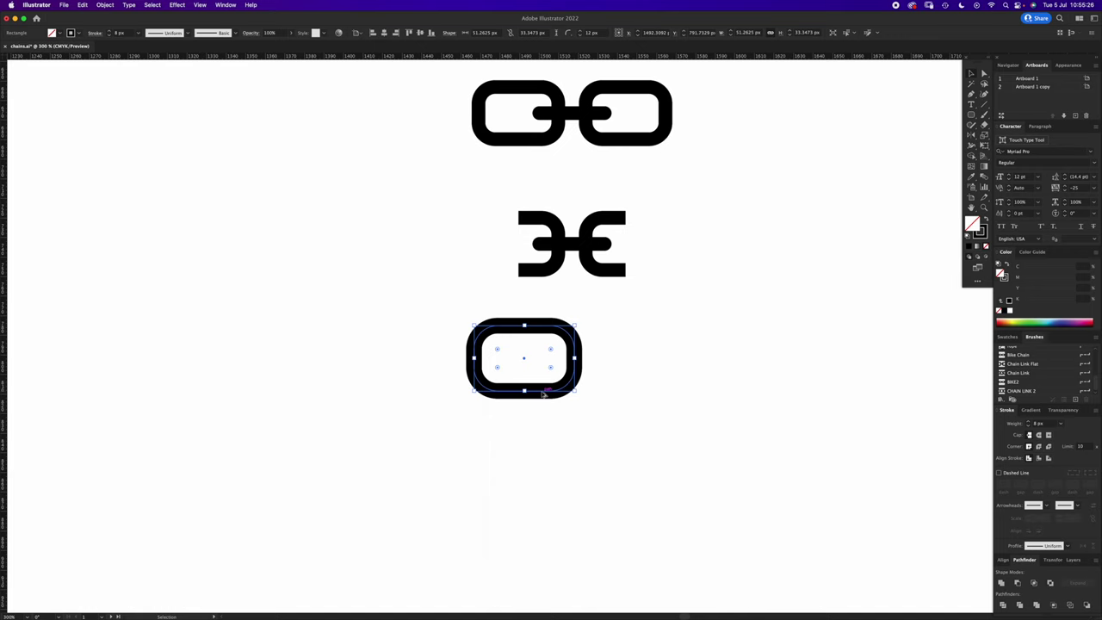
# - Duplicate the thick link to its right and connect both with a horizontal round-capped line about 54 px long
pyautogui.moveTo(545, 392); pyautogui.dragTo(680, 401)
pyautogui.click(986, 105)
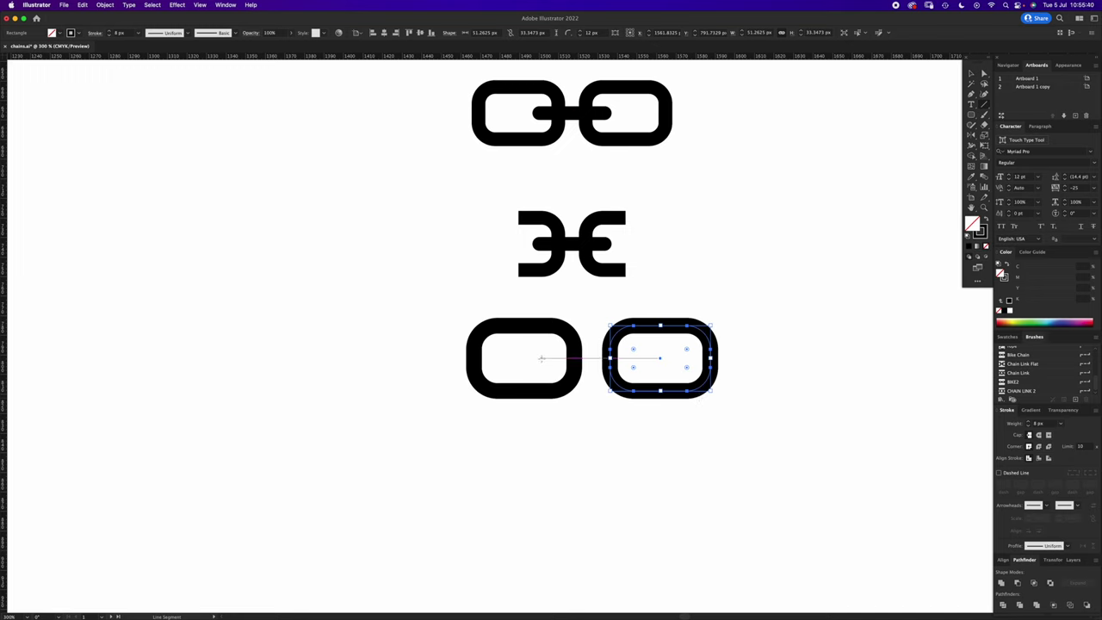
pyautogui.moveTo(539, 356); pyautogui.dragTo(646, 368)
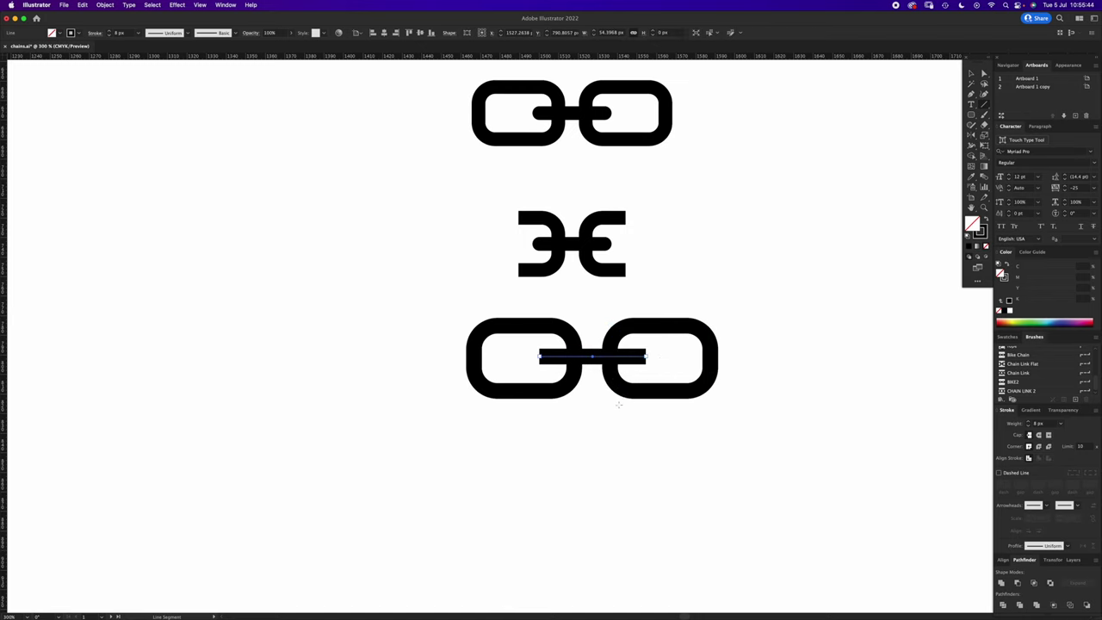
pyautogui.click(1039, 435)
pyautogui.click(593, 420)
# - Group the two links and centre the connecting bar horizontally between them
pyautogui.moveTo(644, 448); pyautogui.dragTo(513, 389)
pyautogui.keyDown('shift'); pyautogui.click(647, 360); pyautogui.keyUp('shift')
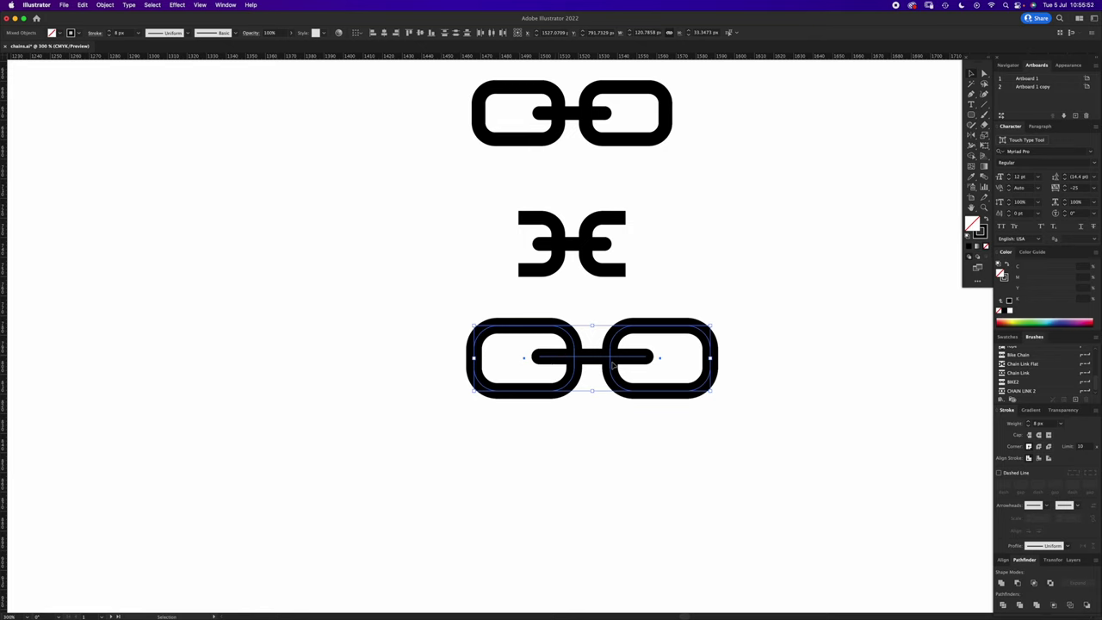
pyautogui.click(384, 33)
pyautogui.click(571, 431)
# - Ungroup the two links and add anchor points midway along the left link's long straight edges
pyautogui.press('super+equal')
pyautogui.press('super+equal')
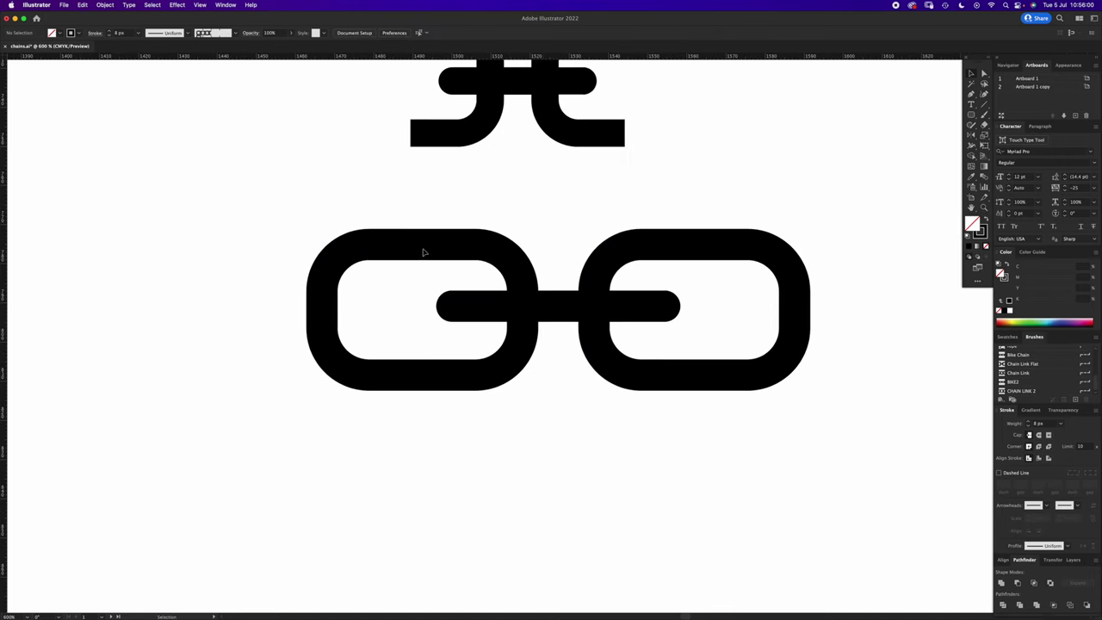
pyautogui.click(433, 245)
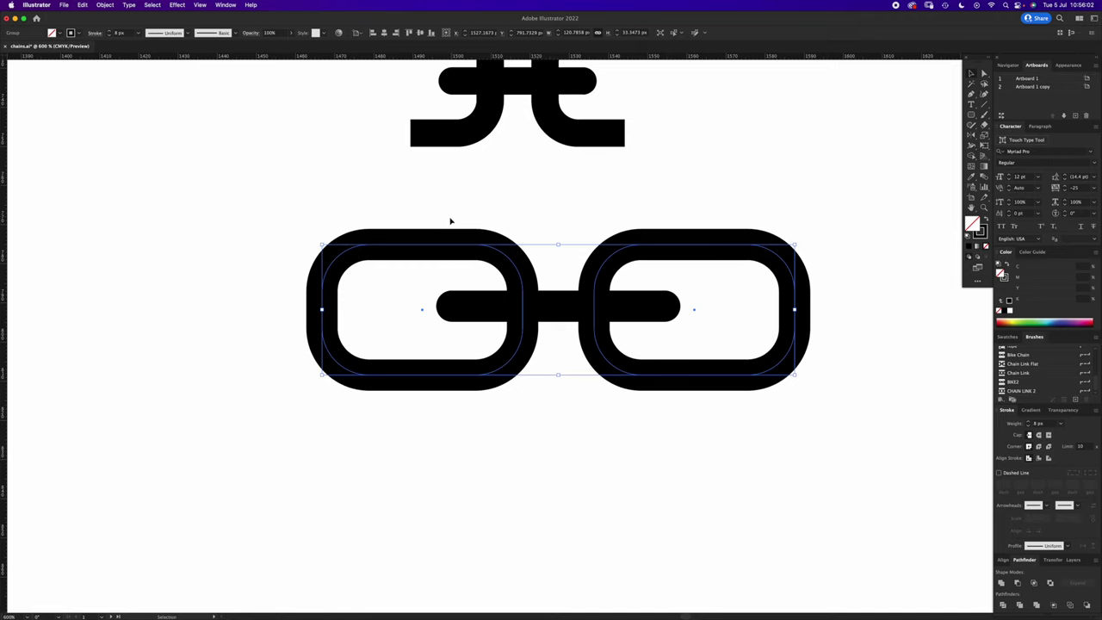
pyautogui.click(451, 210)
pyautogui.click(462, 276)
pyautogui.press('+')
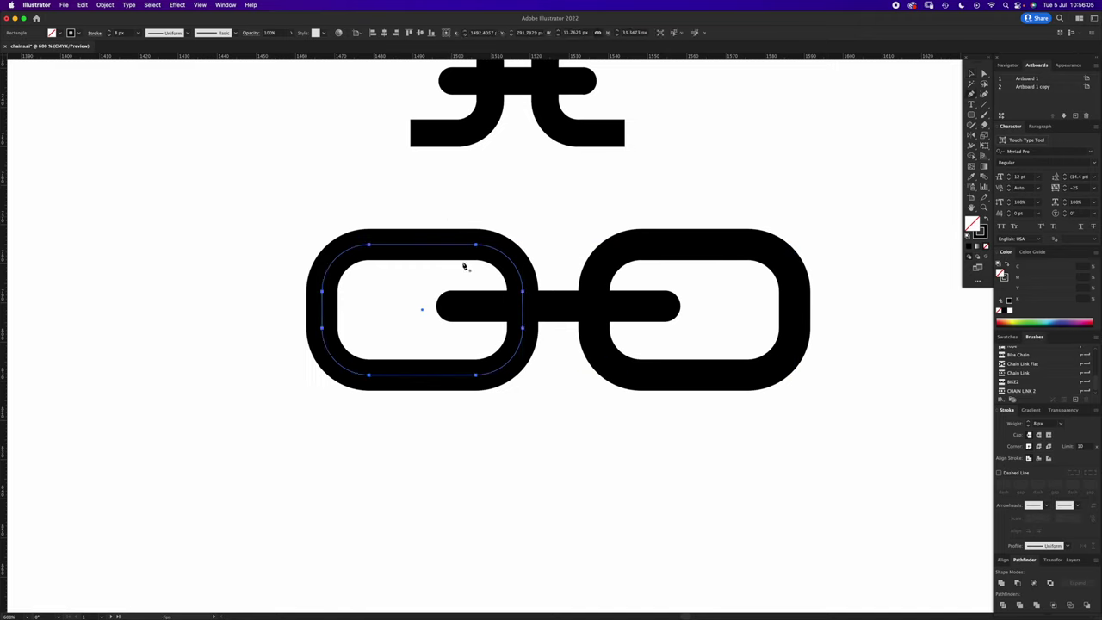
pyautogui.click(422, 246)
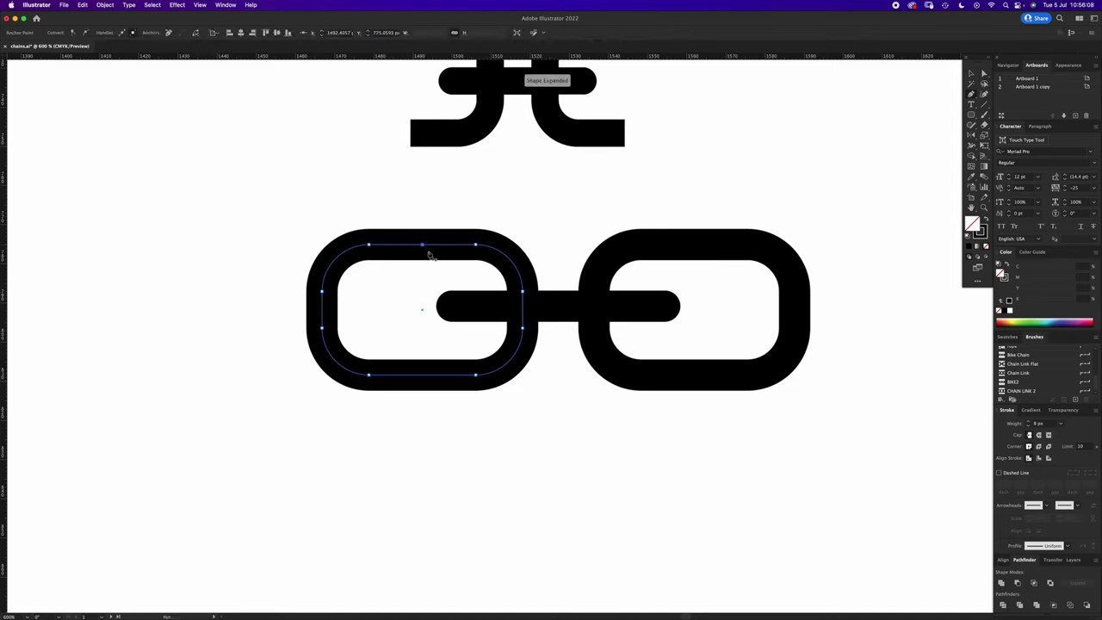
# - Add anchor points midway along the upper and lower straight edges of the right link
pyautogui.press('v')
pyautogui.click(751, 241)
pyautogui.press('+')
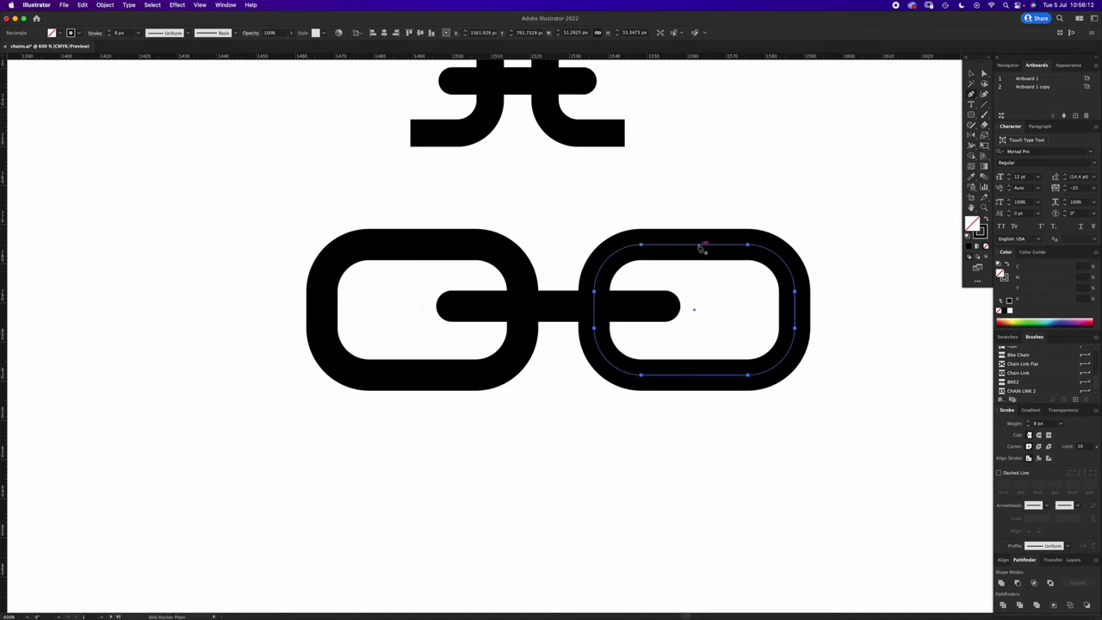
pyautogui.click(696, 246)
pyautogui.click(694, 375)
# - Delete the outer halves of both links up to the added midpoint anchors
pyautogui.press('a')
pyautogui.moveTo(864, 187); pyautogui.dragTo(730, 417)
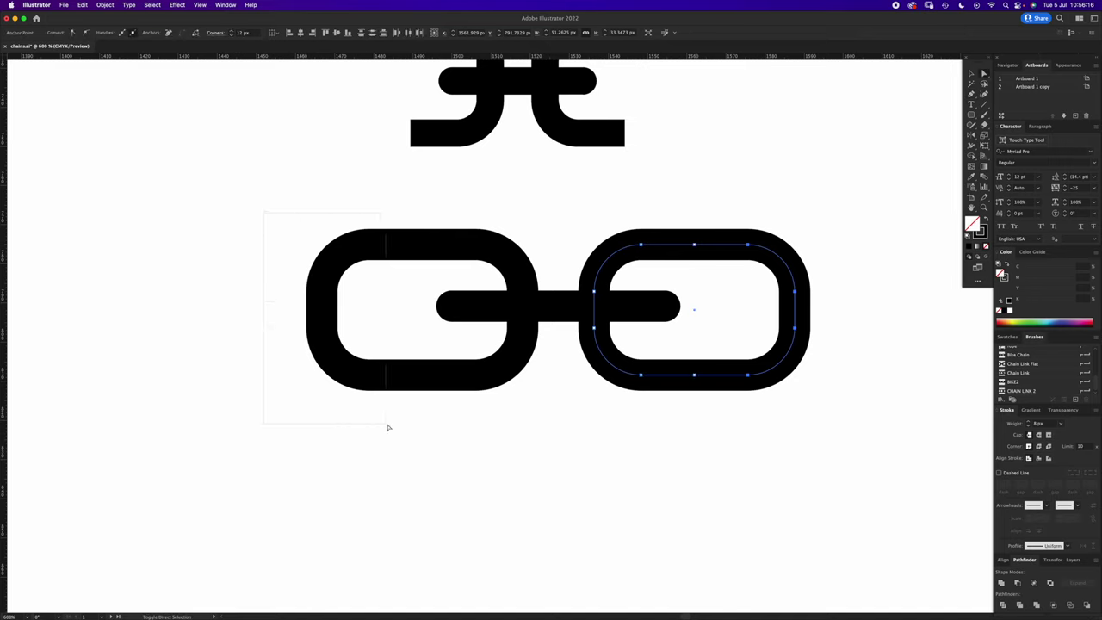
pyautogui.moveTo(388, 428); pyautogui.dragTo(421, 436)
pyautogui.press('Delete')
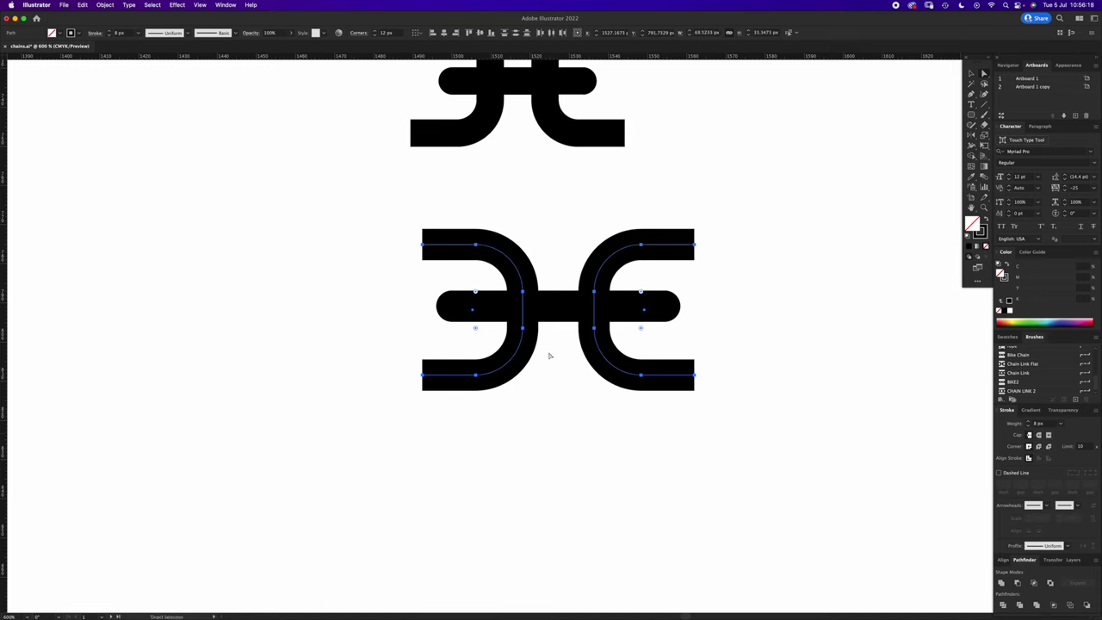
# - Expand the fill and stroke of the half links and bar and unite them into one shape
pyautogui.press('v')
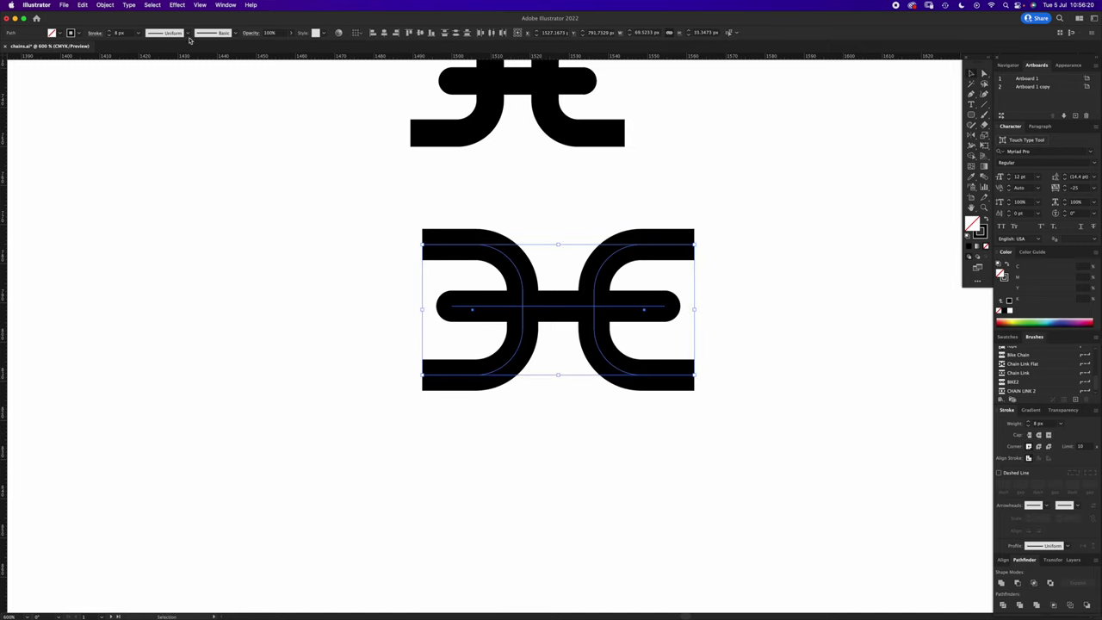
pyautogui.click(105, 4)
pyautogui.click(110, 112)
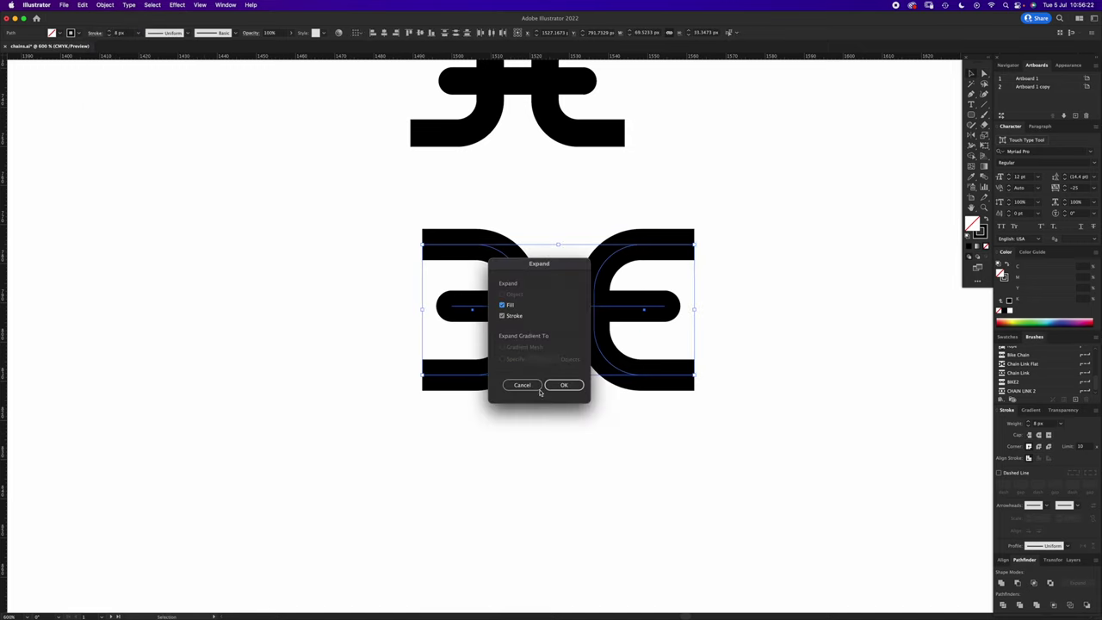
pyautogui.click(561, 386)
pyautogui.click(1002, 583)
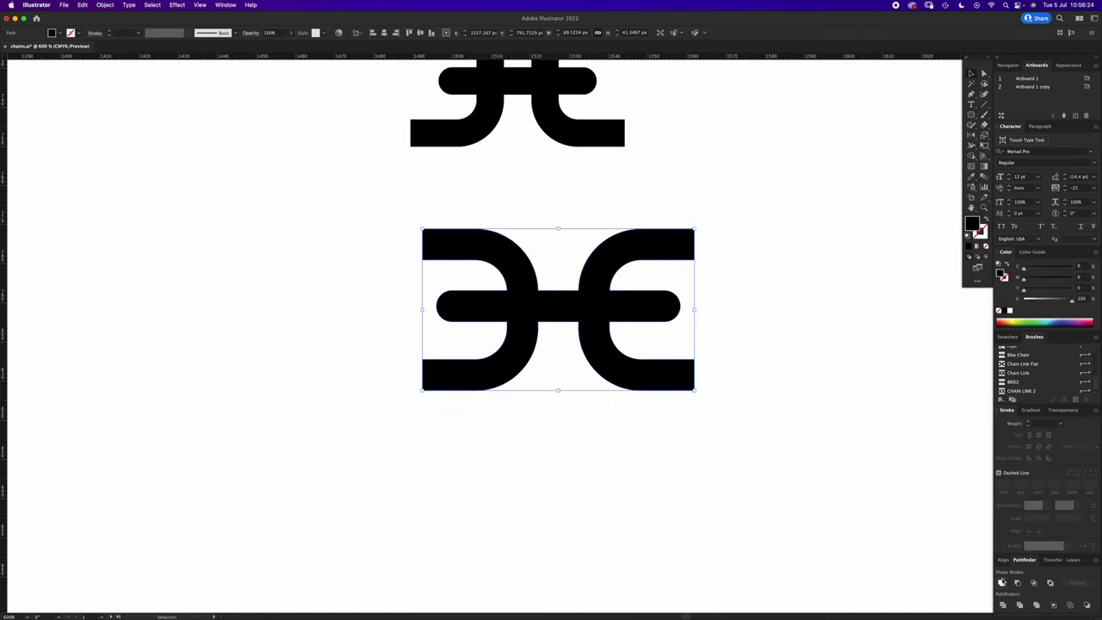
# - Start a new pattern brush from the united flat chain tile
pyautogui.press('z')
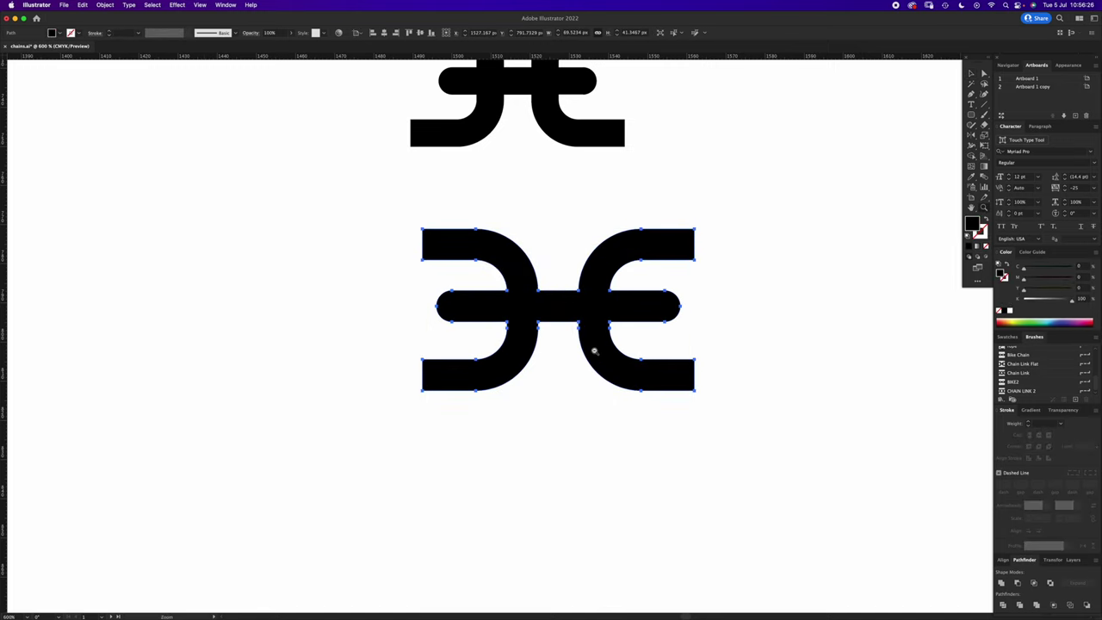
pyautogui.keyDown('alt'); pyautogui.click(594, 350); pyautogui.keyUp('alt')
pyautogui.keyDown('alt'); pyautogui.click(591, 355); pyautogui.keyUp('alt')
pyautogui.keyDown('alt'); pyautogui.click(490, 308); pyautogui.keyUp('alt')
pyautogui.moveTo(488, 320); pyautogui.dragTo(496, 360)
pyautogui.press('v')
pyautogui.click(1087, 339)
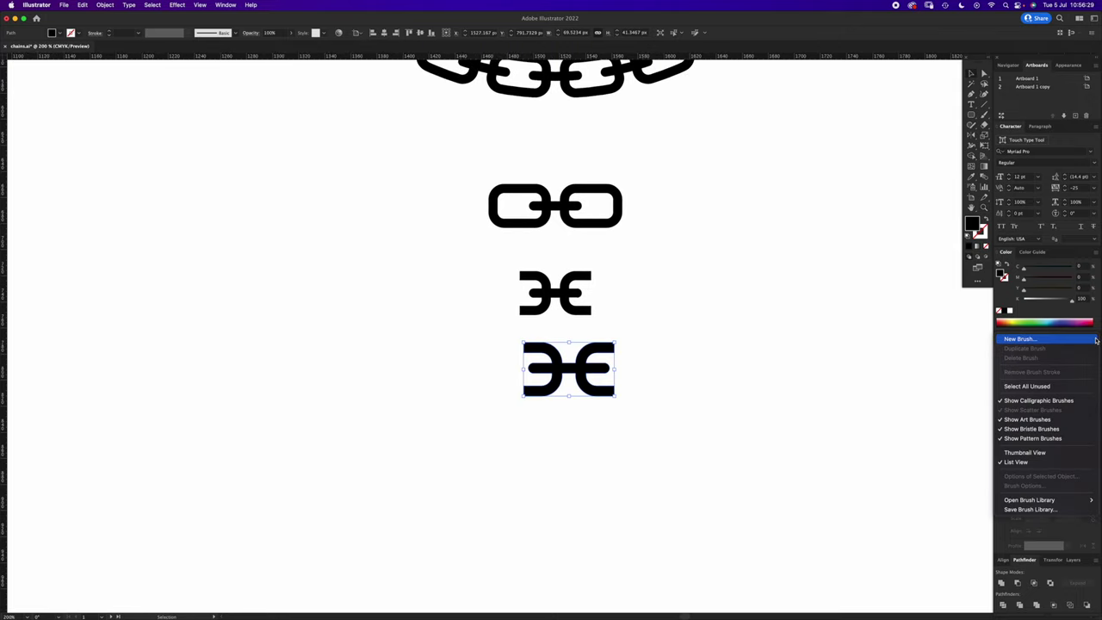
pyautogui.click(1029, 343)
pyautogui.click(623, 292)
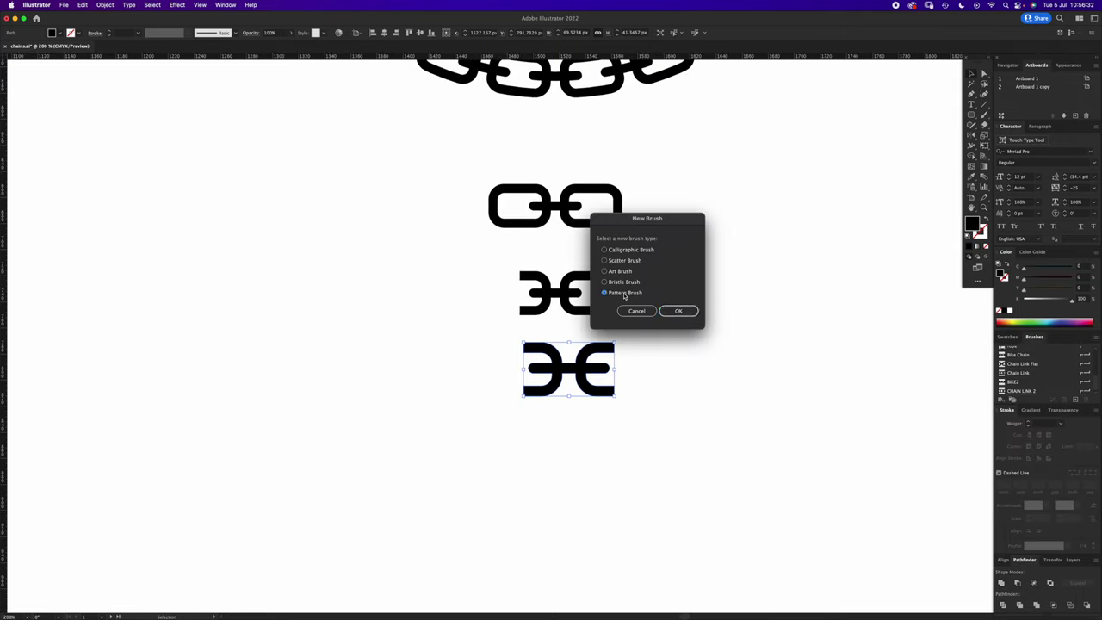
pyautogui.click(678, 311)
# - Name the pattern brush FLAT CHAIN 2, set its colorization method to Tints and save it
pyautogui.write('FLAT CHAIN 2')
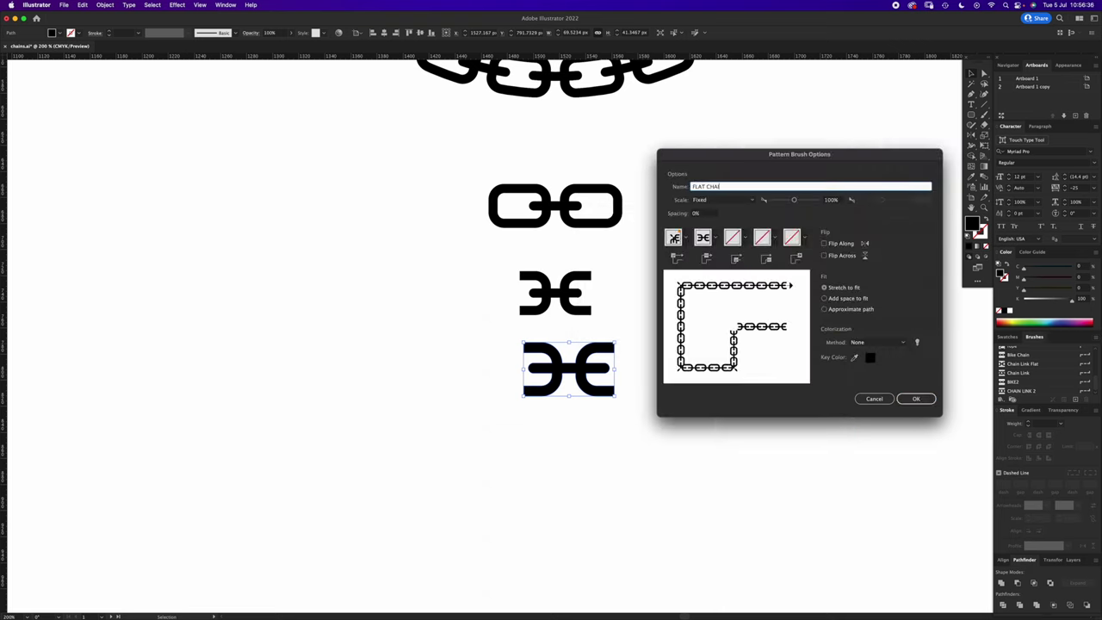
pyautogui.click(878, 342)
pyautogui.click(874, 362)
pyautogui.click(919, 403)
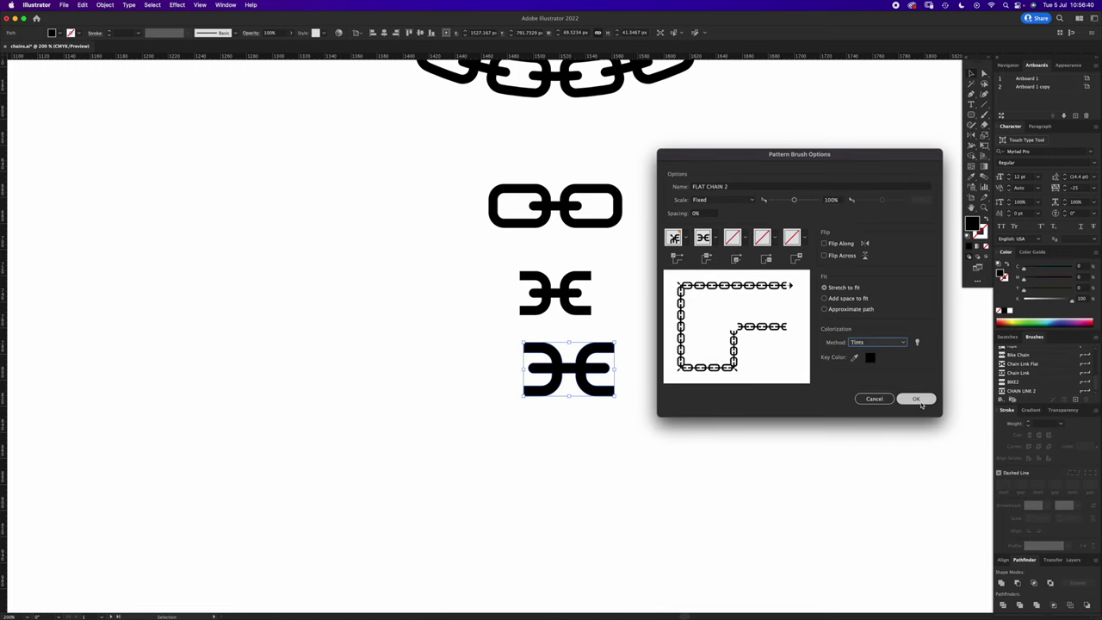
# - Paint a long curved test stroke with the FLAT CHAIN 2 brush beneath the chain tiles and delete it
pyautogui.press('z')
pyautogui.keyDown('alt'); pyautogui.click(490, 367); pyautogui.keyUp('alt')
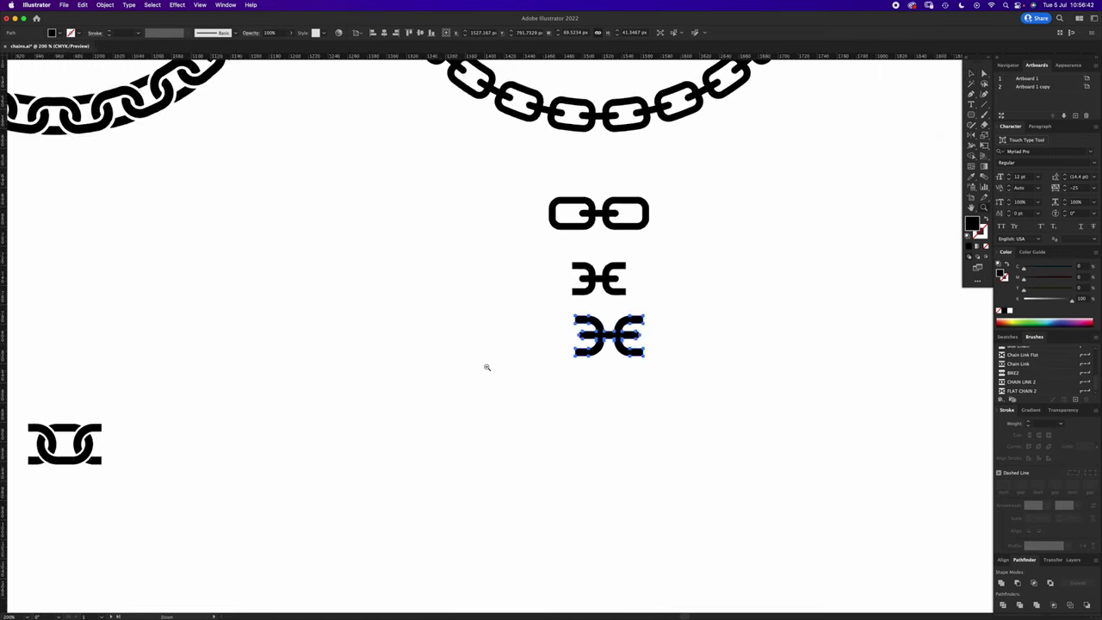
pyautogui.keyDown('alt'); pyautogui.click(497, 367); pyautogui.keyUp('alt')
pyautogui.keyDown('alt'); pyautogui.click(502, 367); pyautogui.keyUp('alt')
pyautogui.press('b')
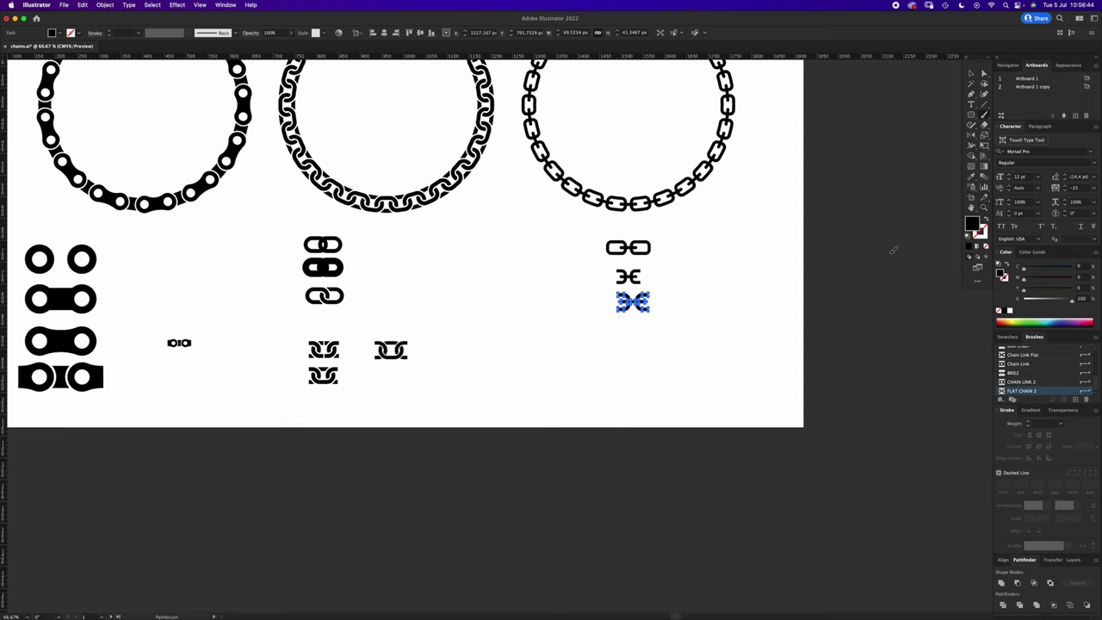
pyautogui.moveTo(438, 394); pyautogui.dragTo(896, 255)
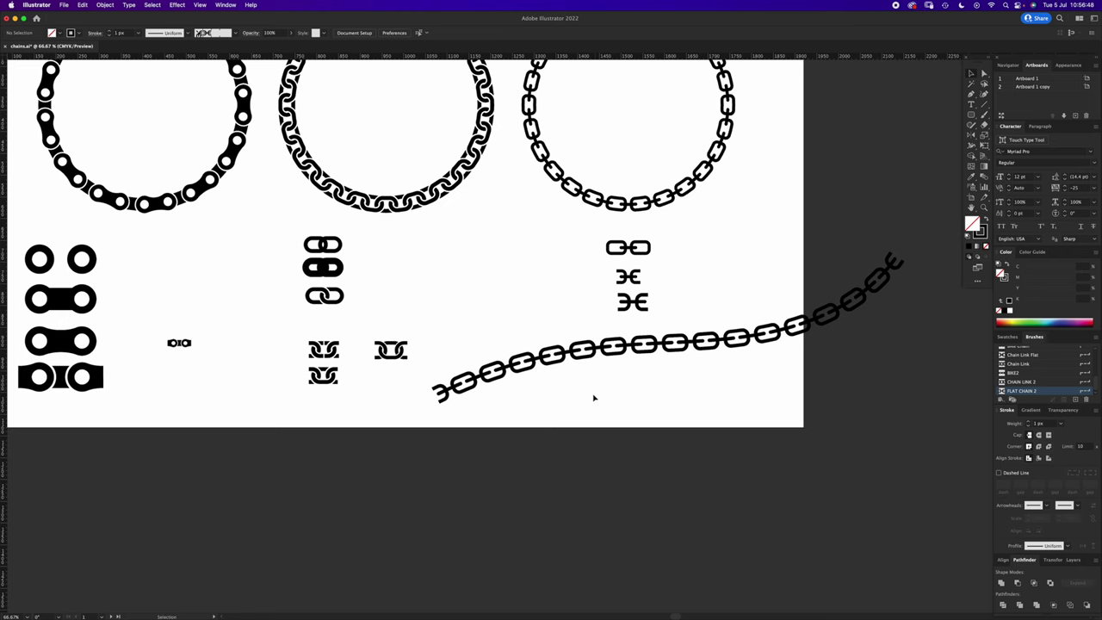
pyautogui.moveTo(500, 284); pyautogui.dragTo(583, 392)
pyautogui.press('Delete')
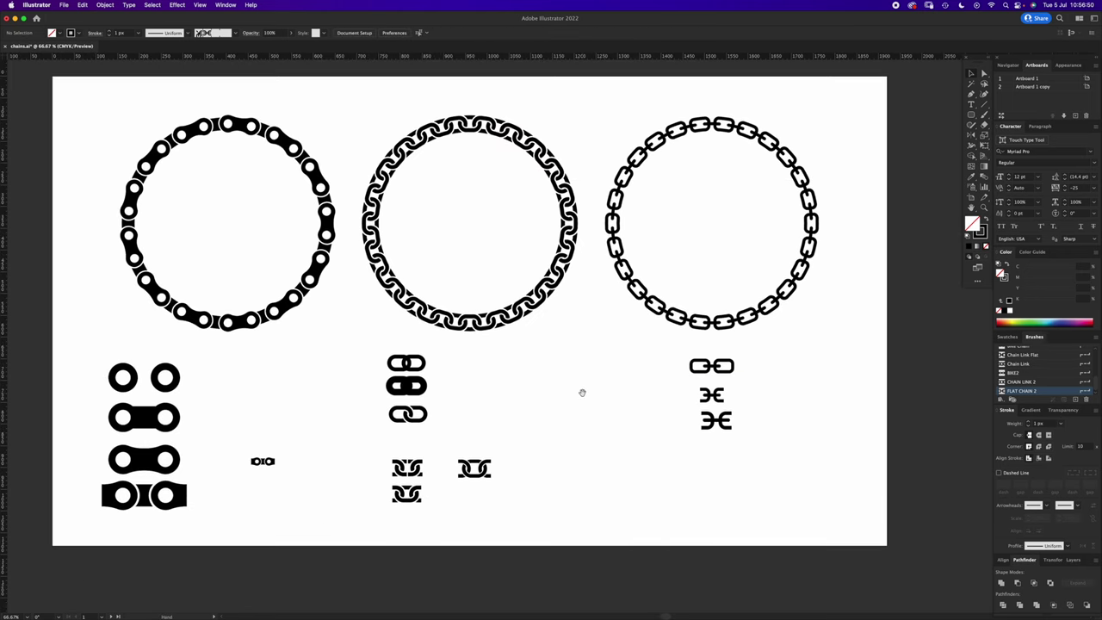
pyautogui.scroll(5, 580, 315)
pyautogui.moveTo(498, 376); pyautogui.dragTo(595, 480)
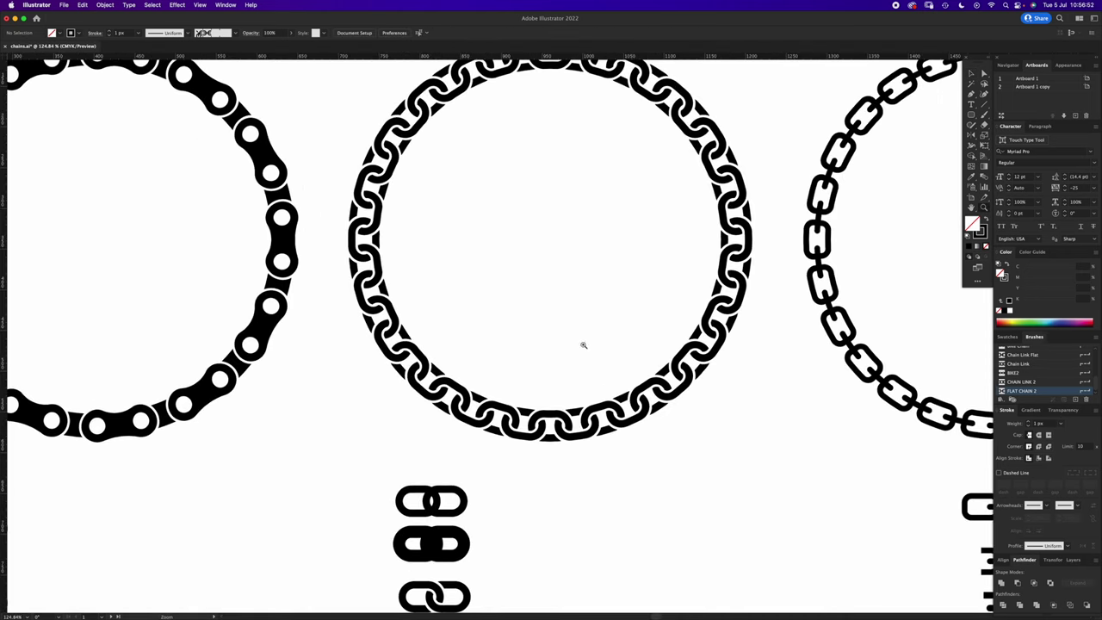
pyautogui.keyDown('alt'); pyautogui.click(608, 397); pyautogui.keyUp('alt')
pyautogui.keyDown('alt'); pyautogui.click(606, 396); pyautogui.keyUp('alt')
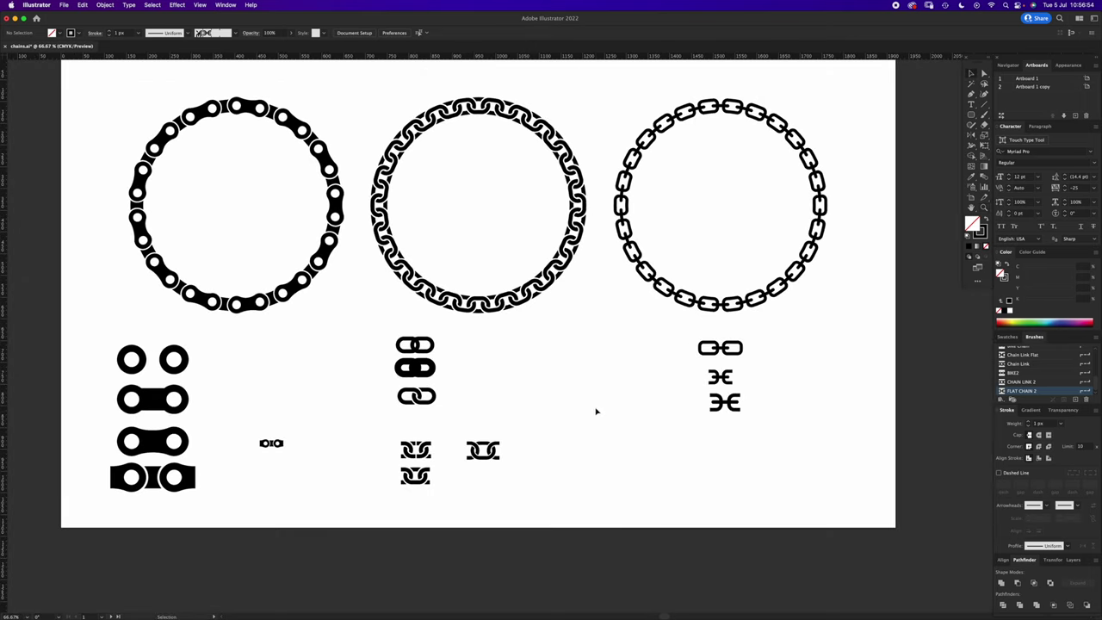